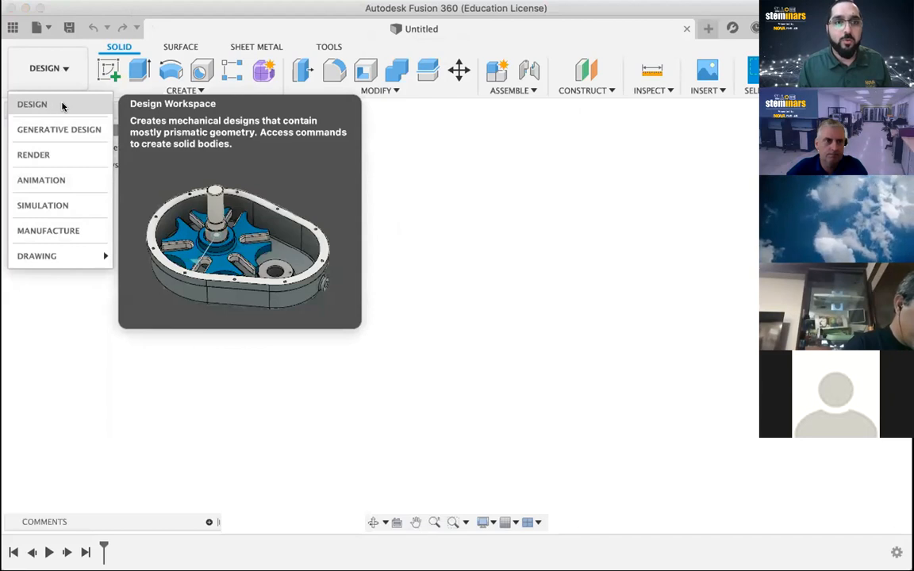
Switch the empty untitled design to the Design workspace.
click(63, 106)
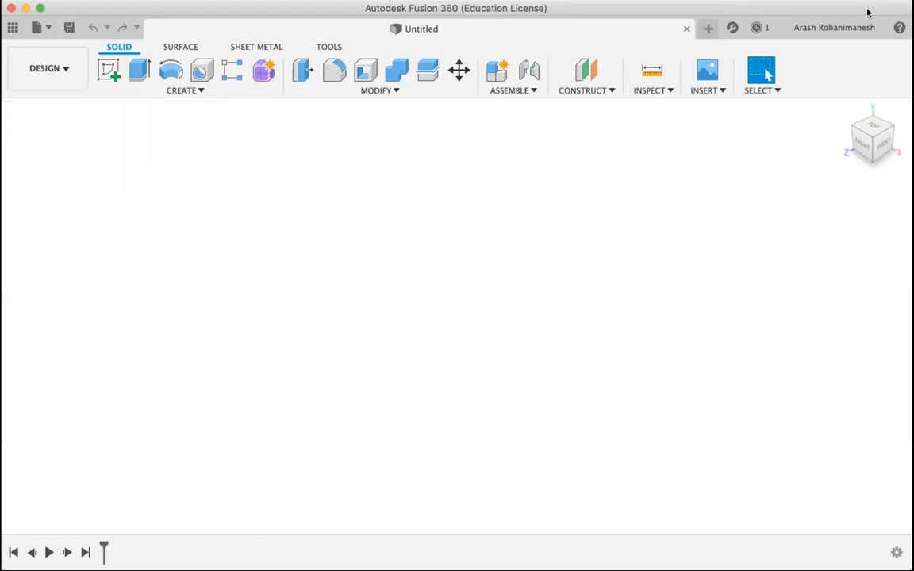
mouse_move(856, 133)
mouse_down()
mouse_move(871, 131)
mouse_move(870, 148)
mouse_up()
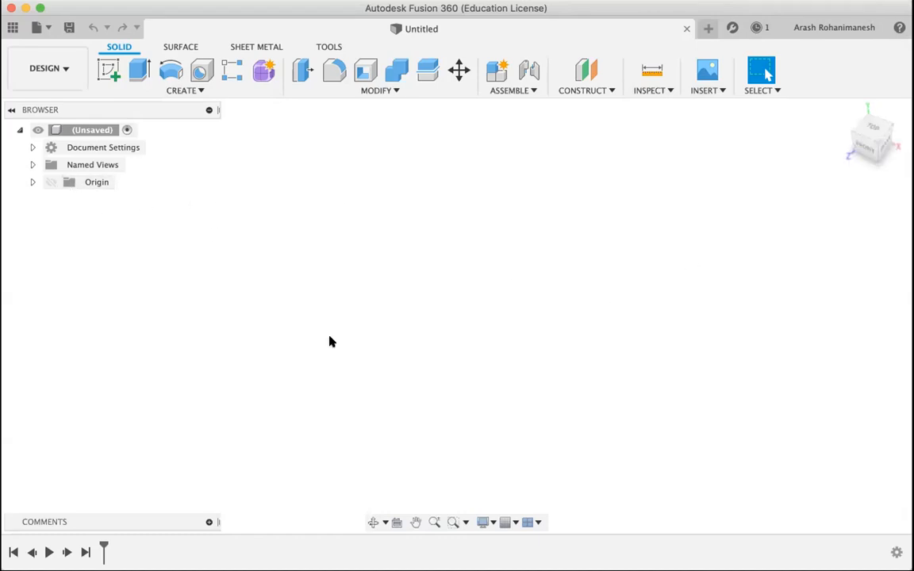
Go full screen, then confirm in Change Active Units that the unit type is Millimeter, and cancel.
click(38, 8)
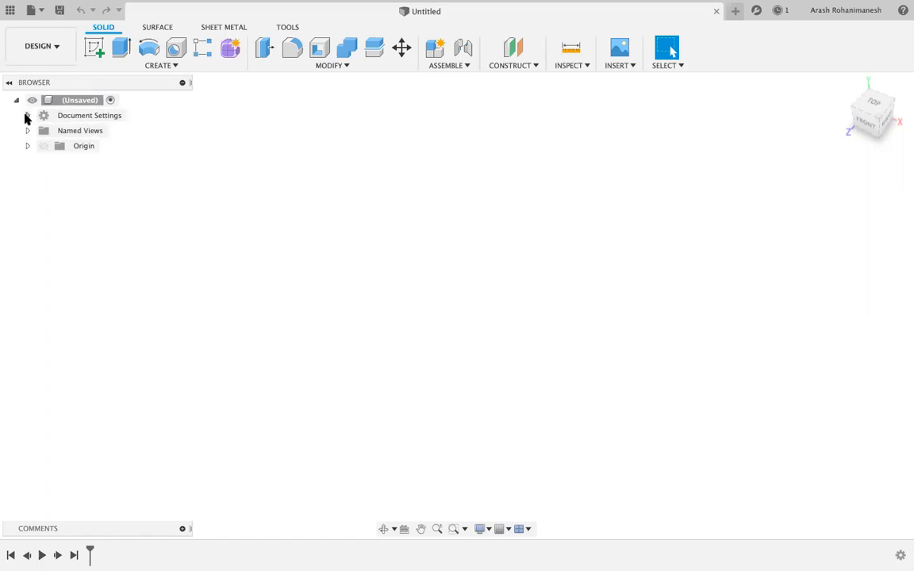
click(27, 116)
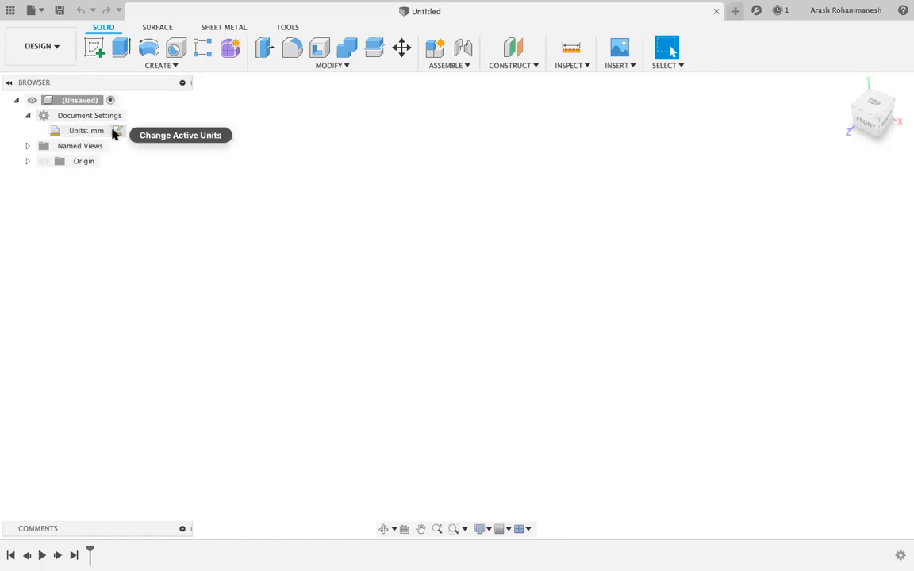
click(117, 131)
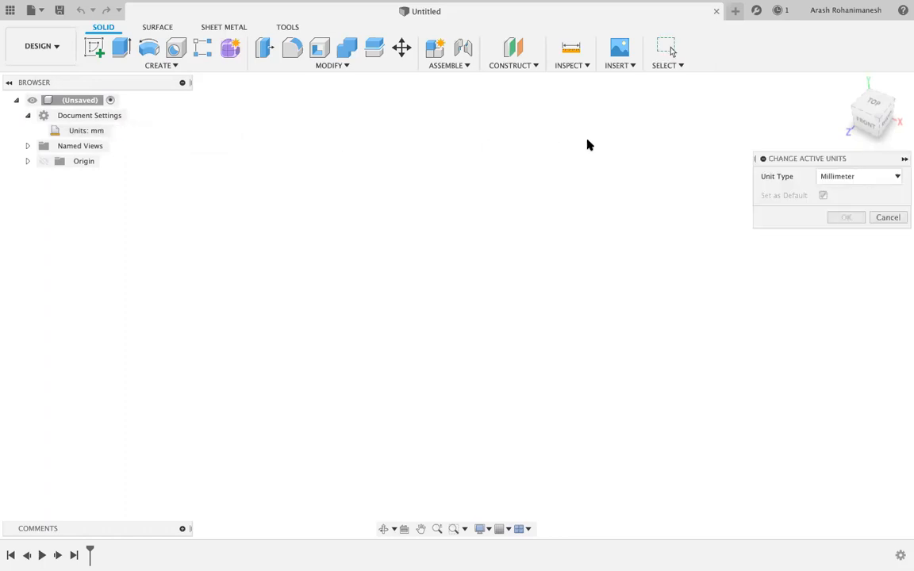
drag(861, 161, 791, 166)
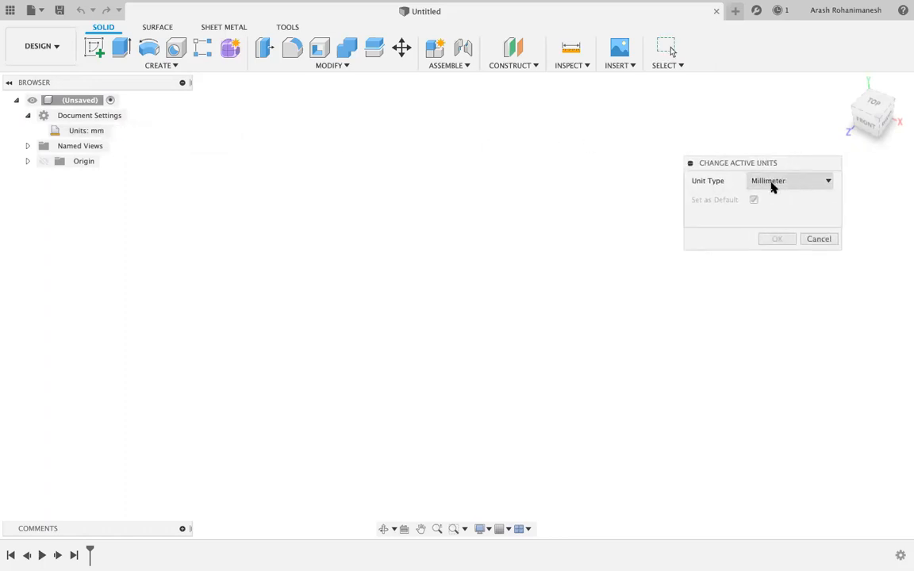
click(775, 183)
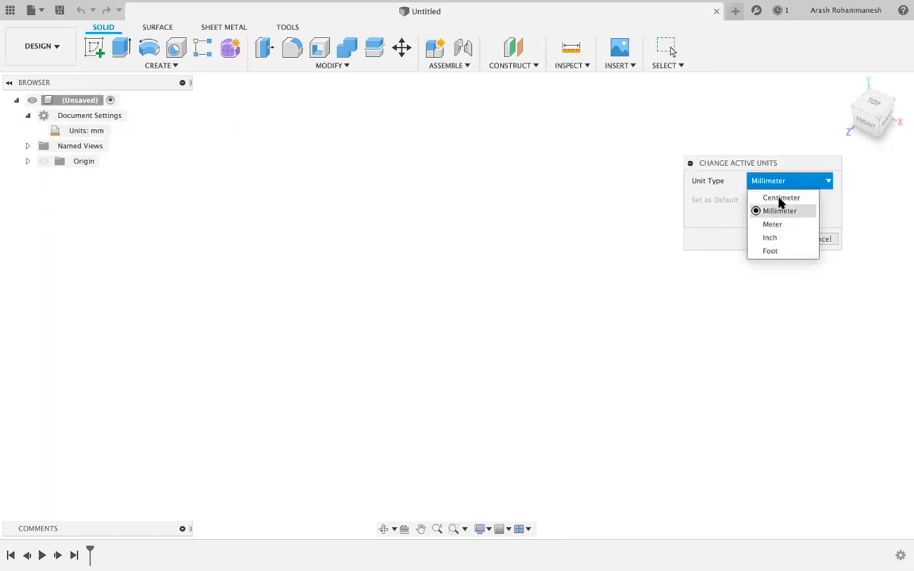
click(777, 180)
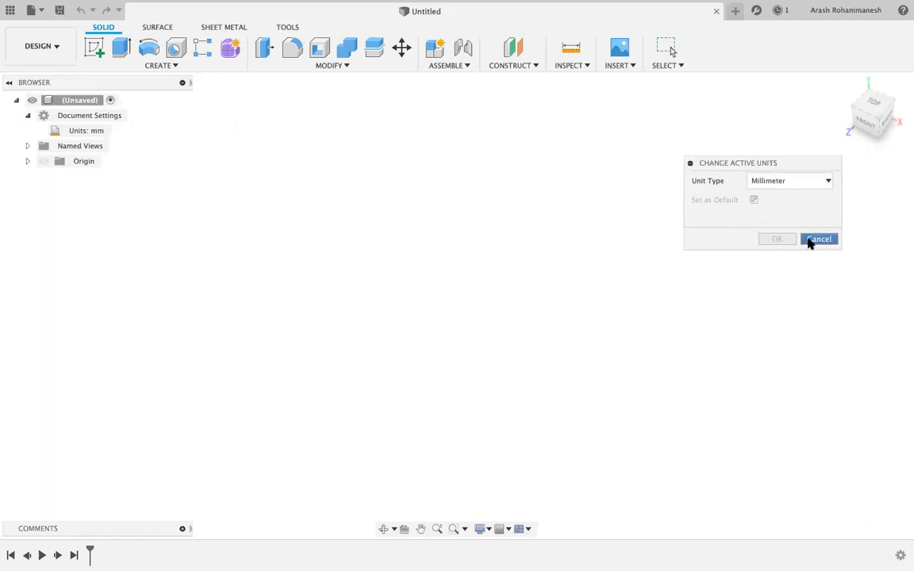
click(812, 241)
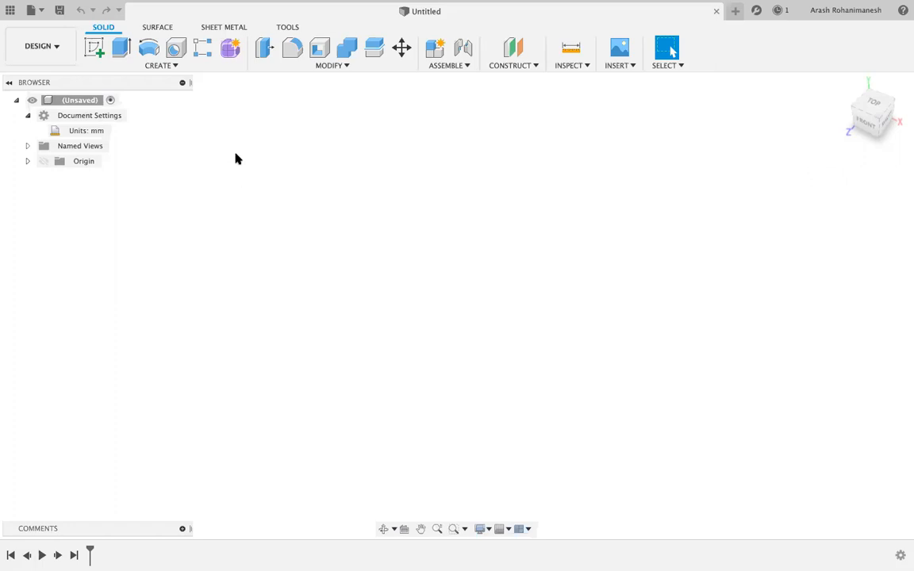
Add Component1 under the (Unsaved) root design and rename it to 'Box'.
right_click(56, 98)
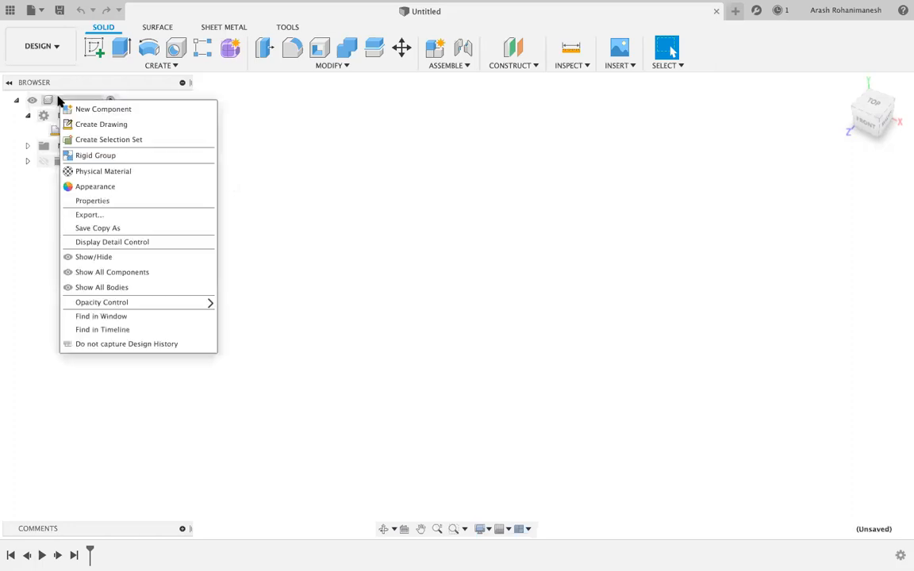
click(97, 110)
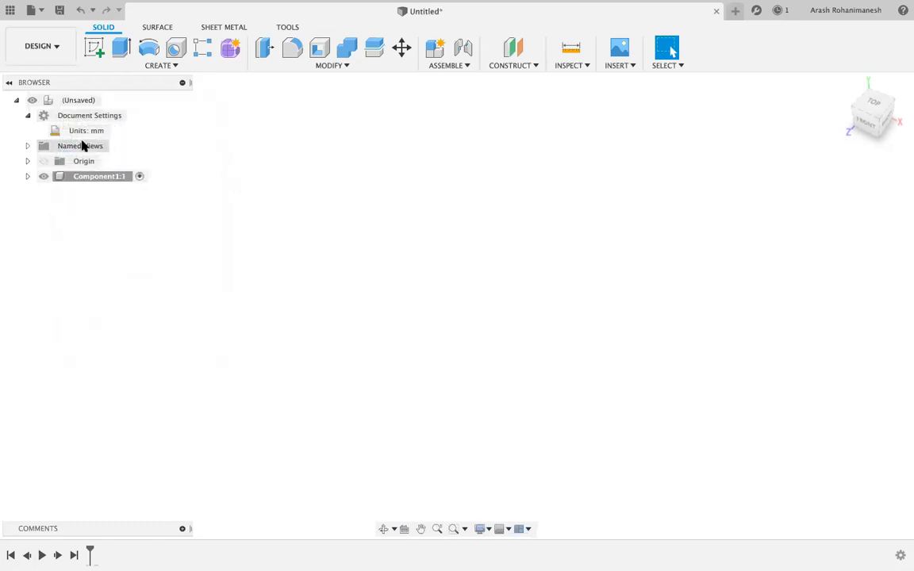
right_click(68, 101)
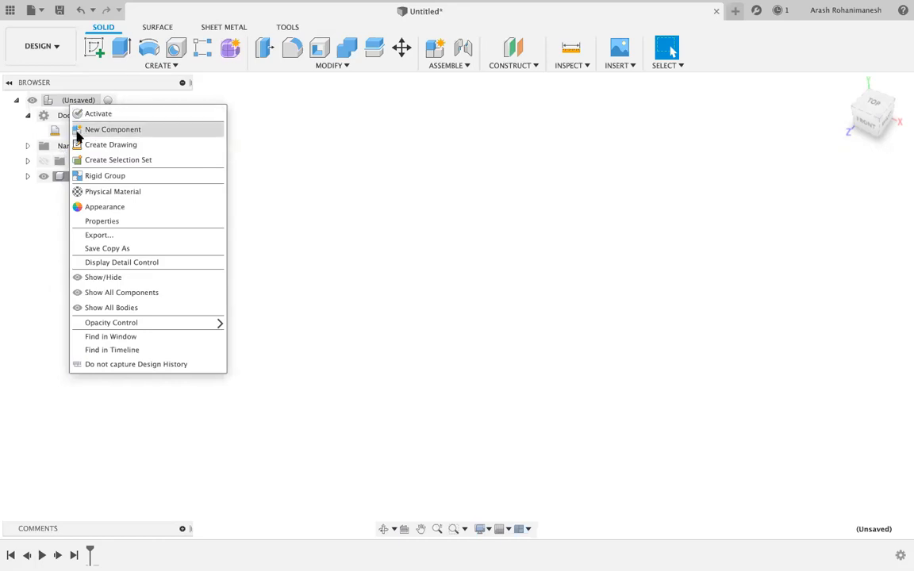
click(46, 195)
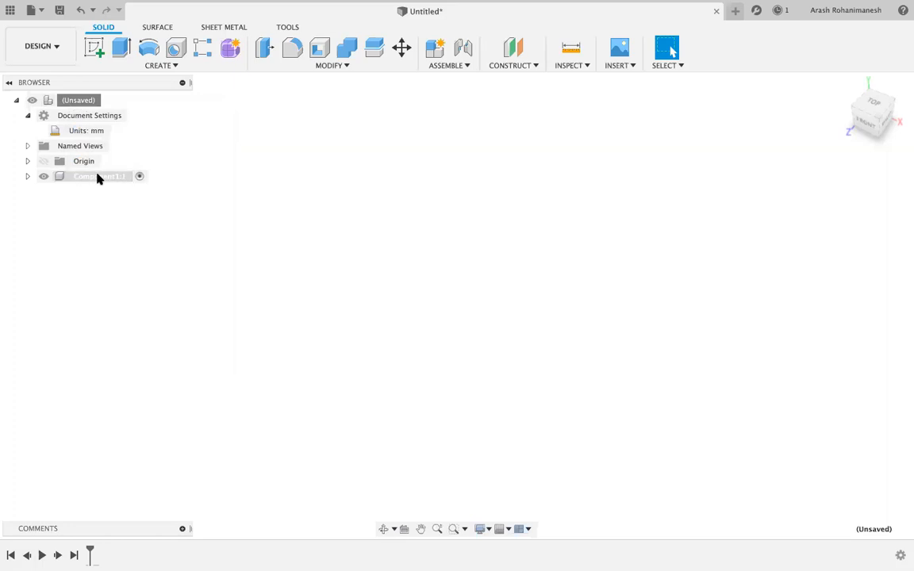
click(98, 179)
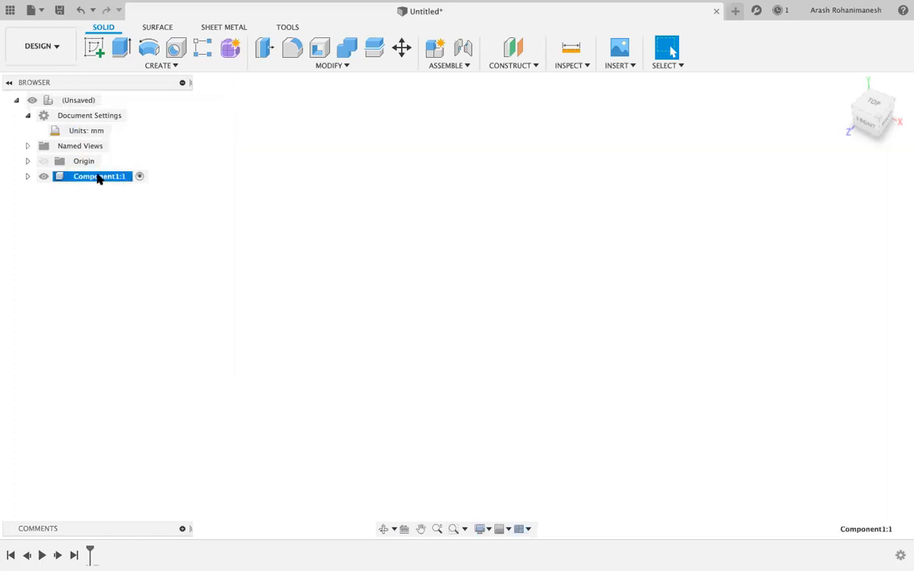
click(98, 178)
key(BackSpace)
text(Box)
key(Return)
click(204, 220)
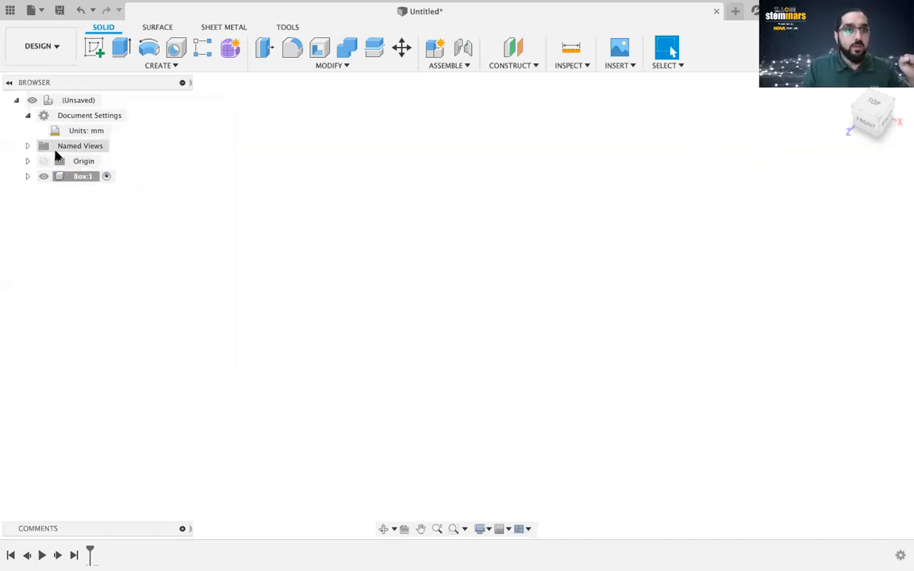
Add Component2 under the root design and rename it to 'Lid'.
right_click(71, 103)
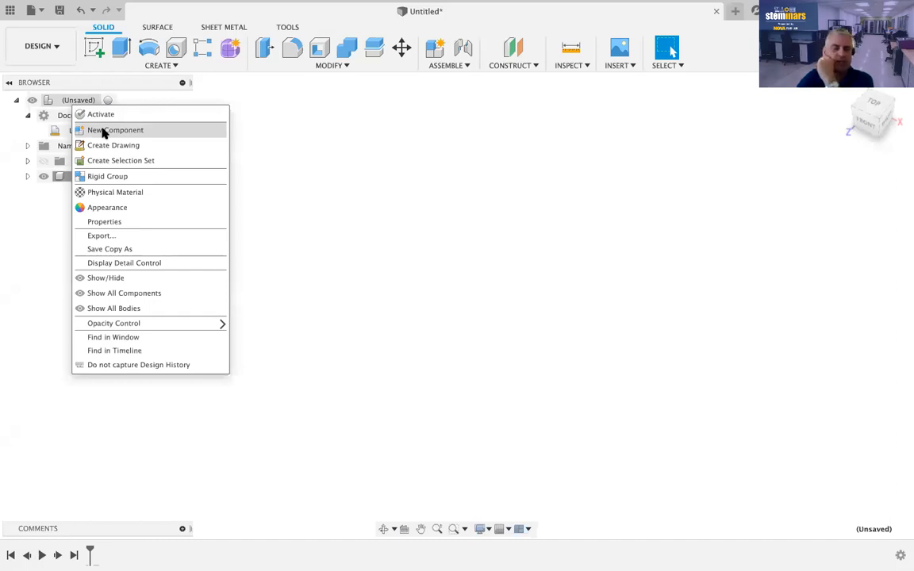
click(284, 141)
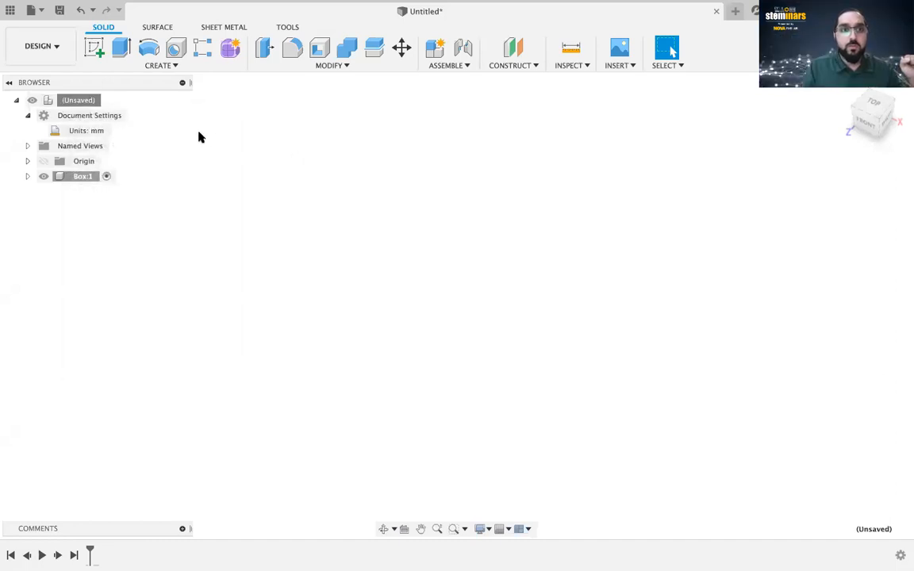
right_click(80, 100)
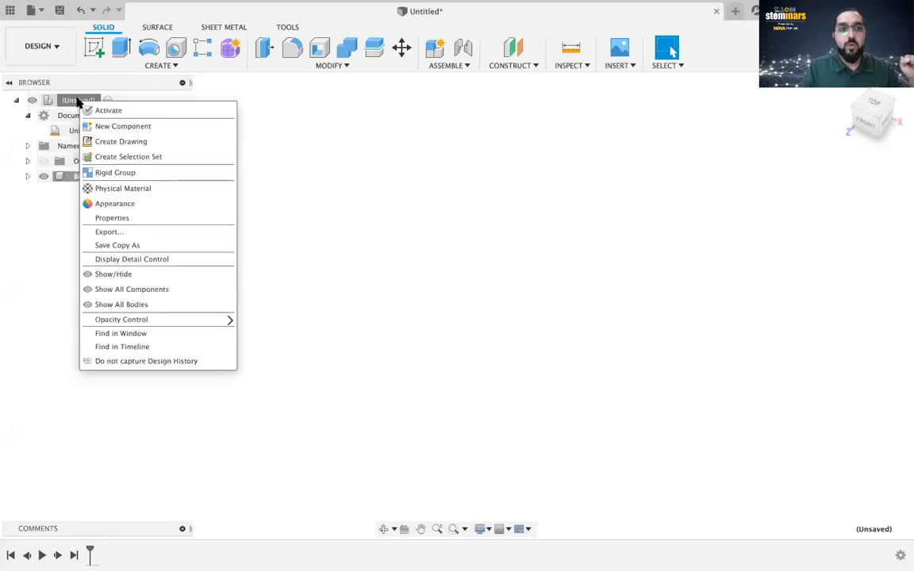
click(109, 128)
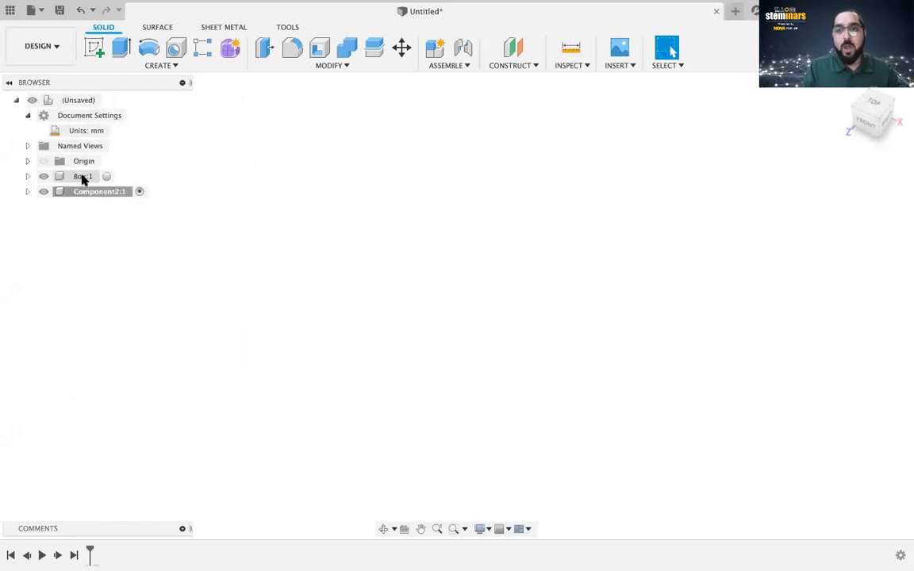
click(85, 192)
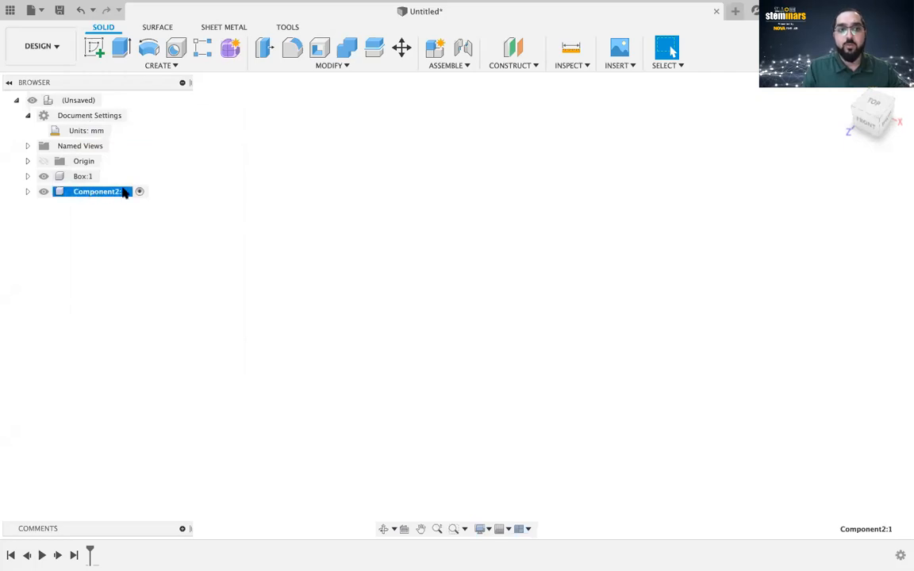
double_click(89, 192)
text(Li)
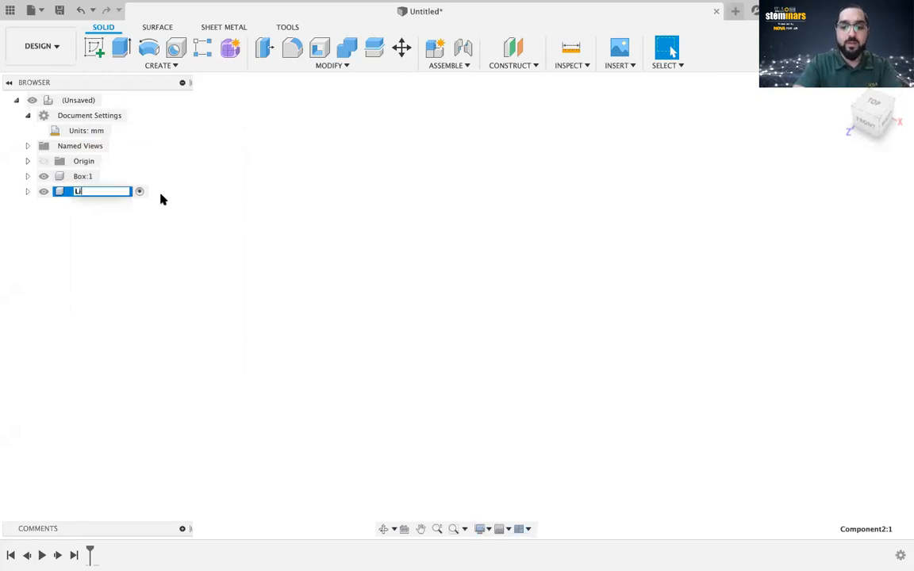
text(d)
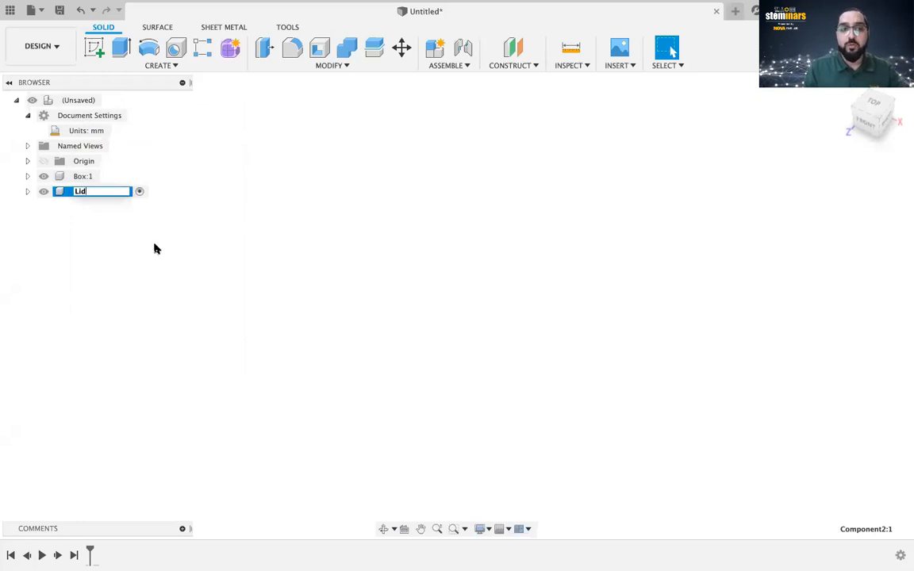
key(Return)
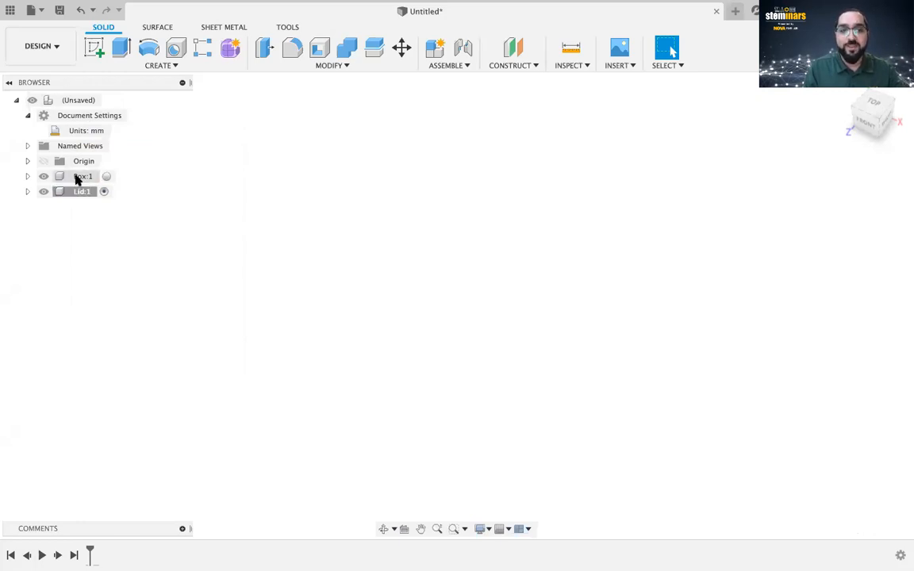
click(73, 178)
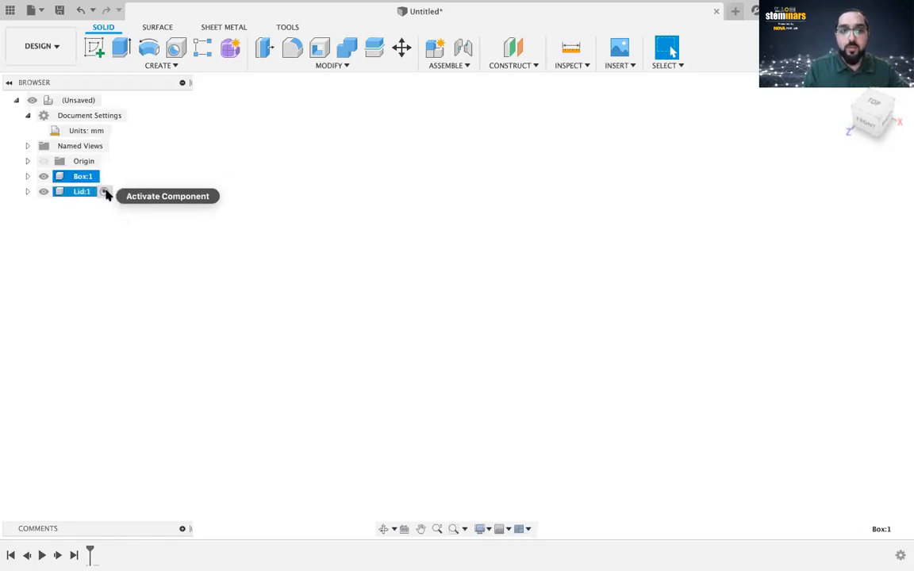
Activate Lid:1, then switch the active component to Box:1.
click(103, 192)
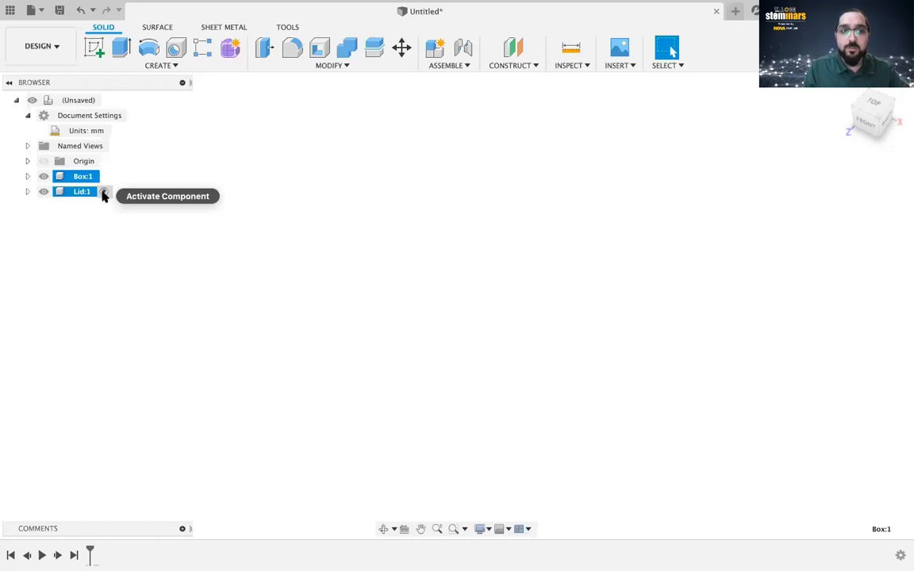
click(99, 194)
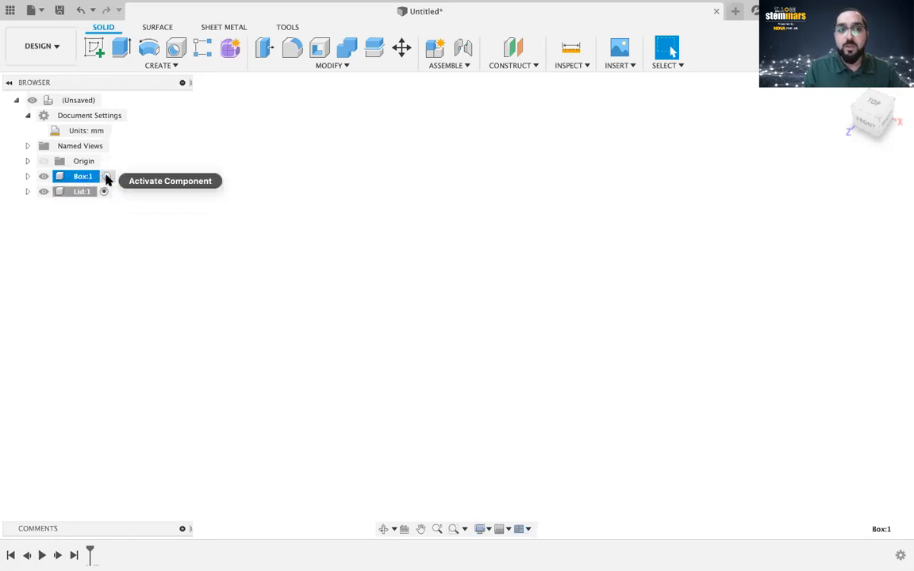
click(106, 177)
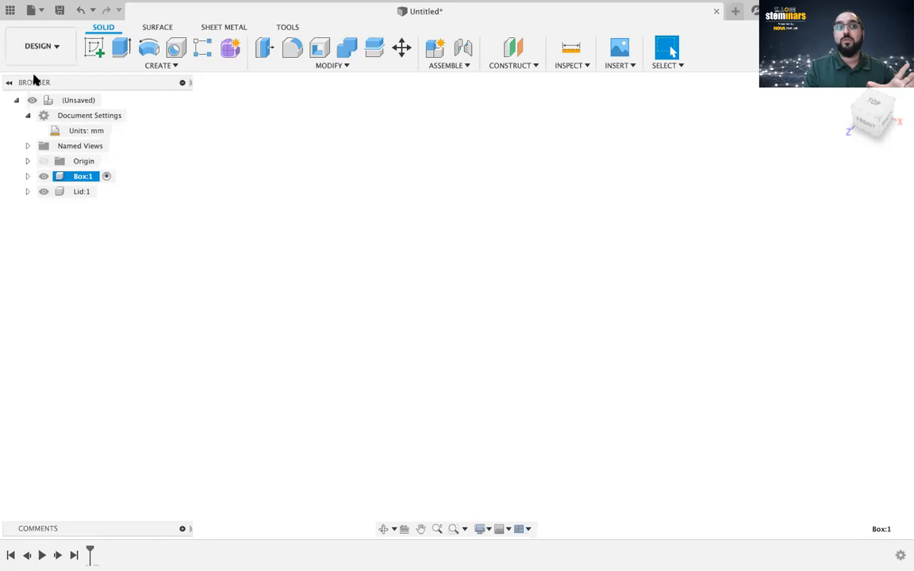
Save the design as 'Box' in the NOVA teachings project and show the data panel.
click(61, 11)
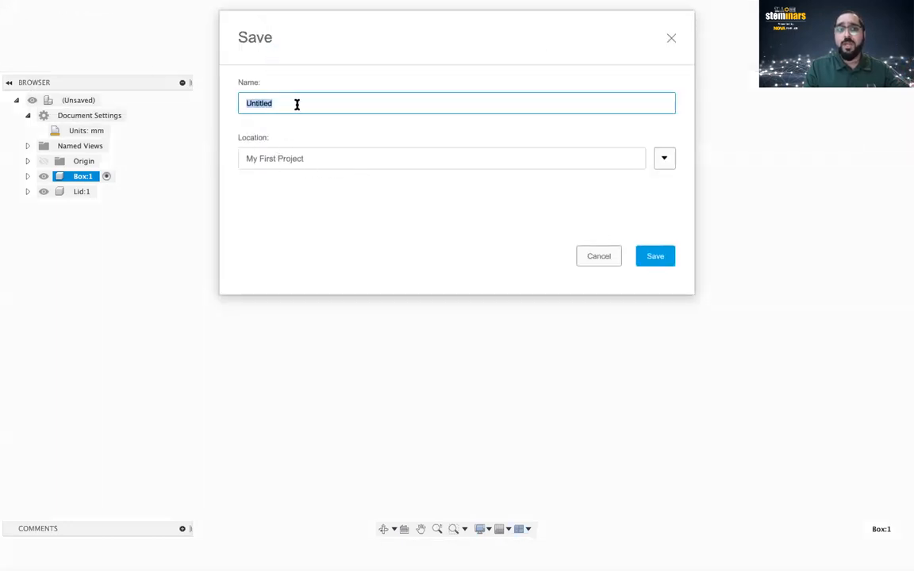
click(665, 159)
click(270, 323)
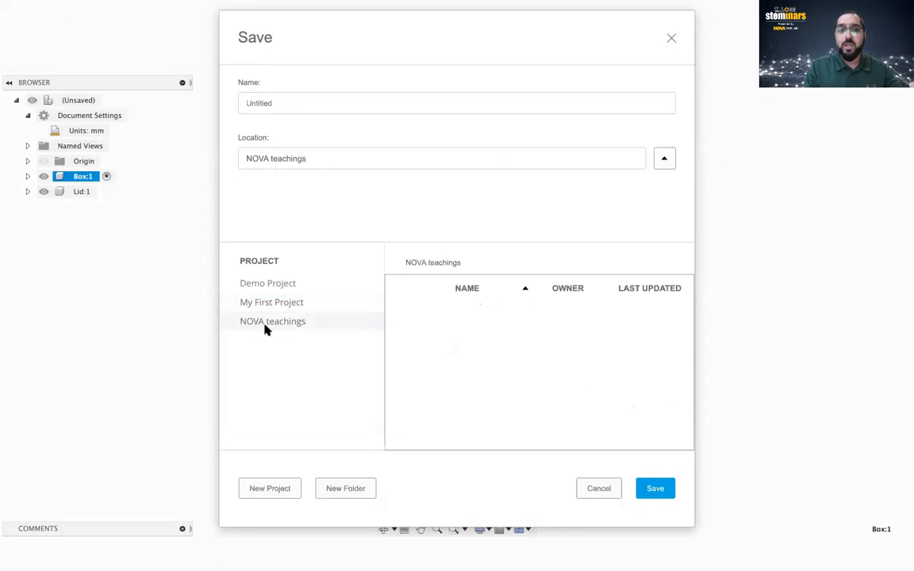
click(286, 110)
drag(286, 109, 197, 111)
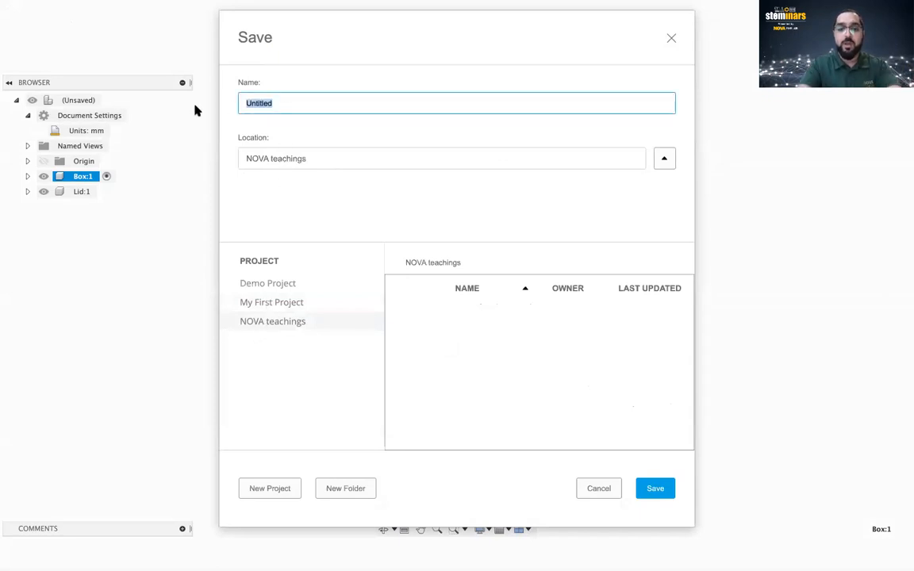
text(Box)
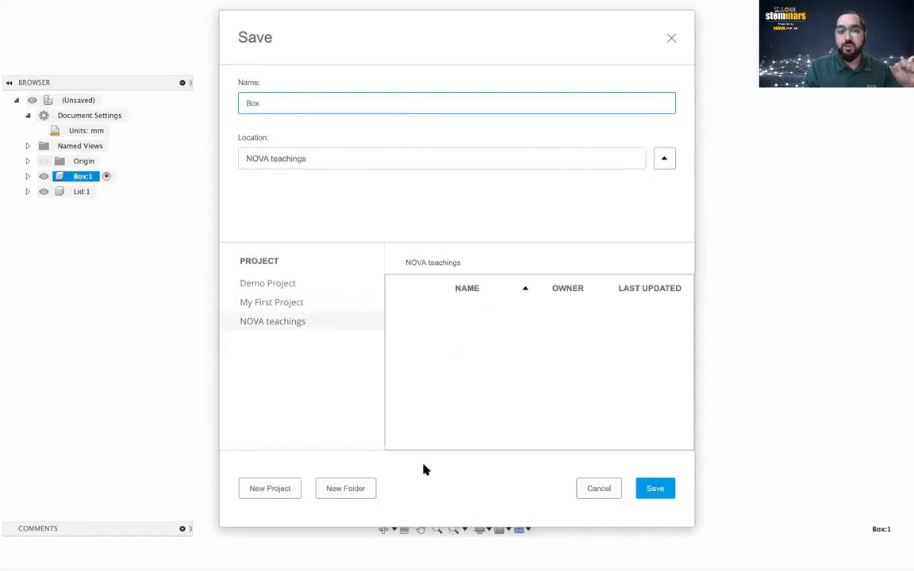
click(656, 489)
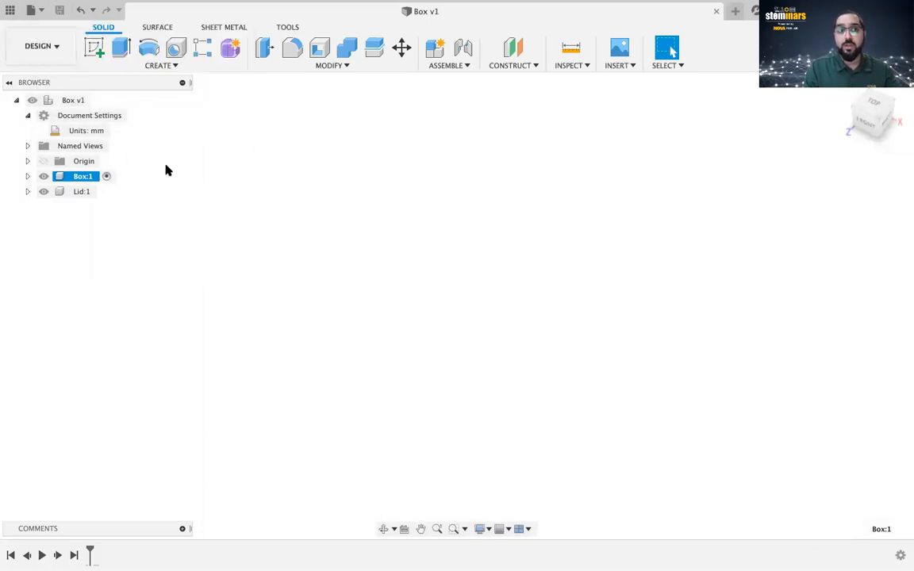
click(10, 11)
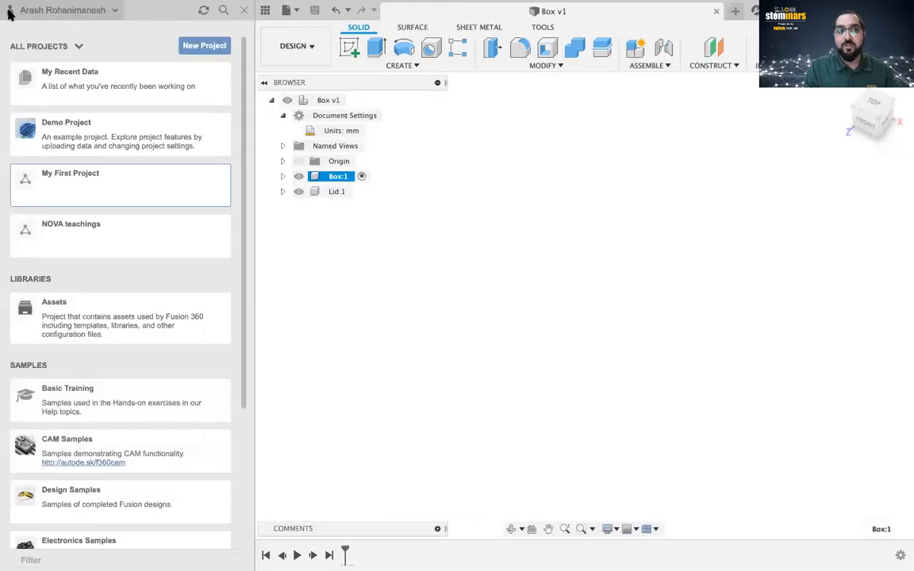
Browse My First Project, then NOVA teachings to find Box, and close the data panel.
click(265, 11)
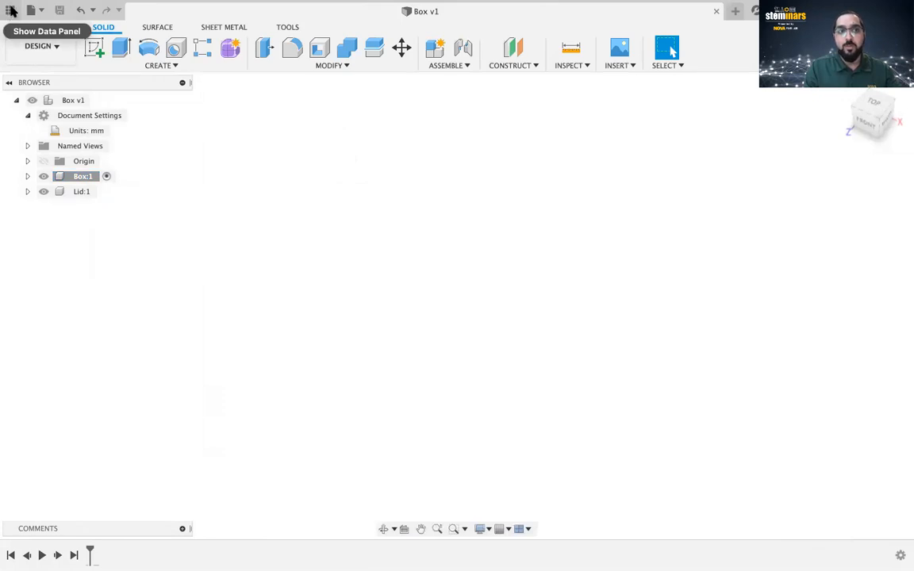
click(11, 9)
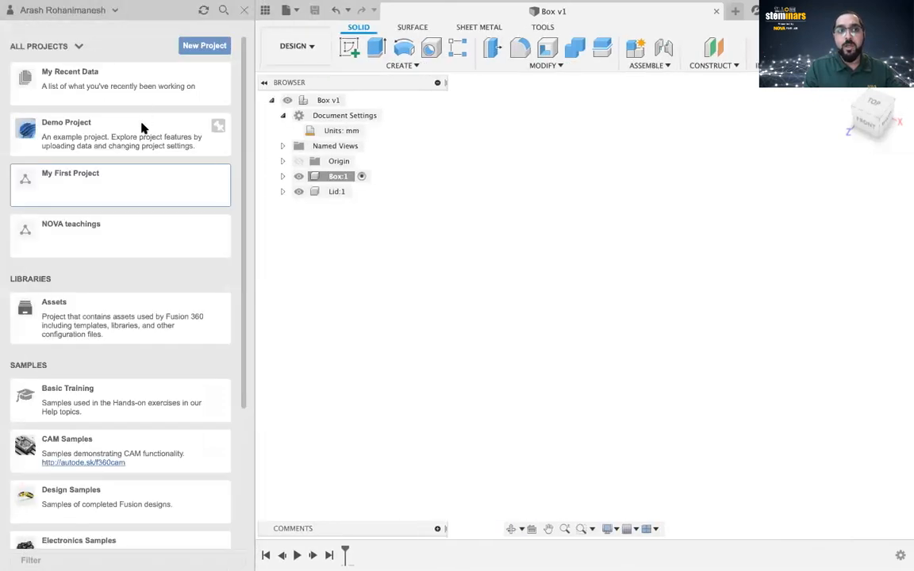
mouse_move(108, 184)
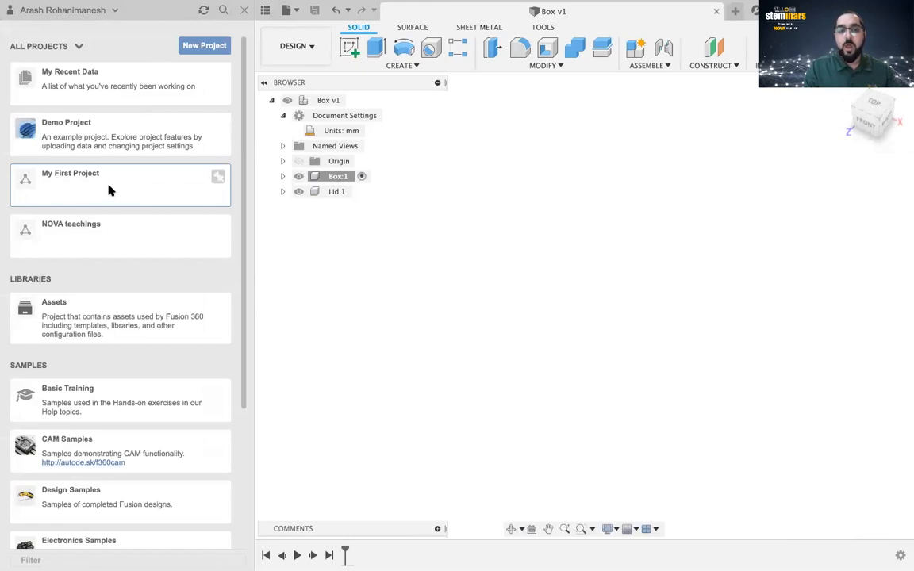
click(115, 186)
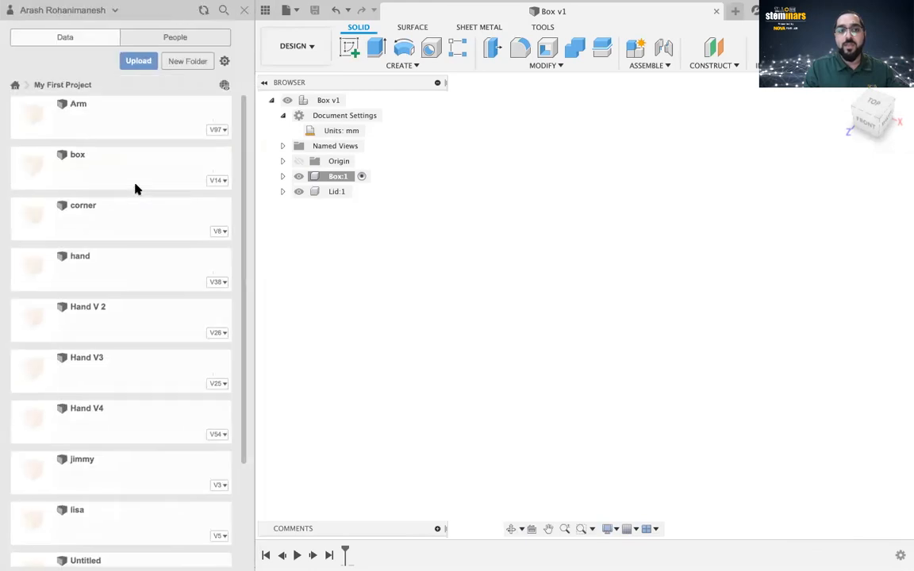
scroll(139, 277, down, 2)
scroll(108, 284, up, 4)
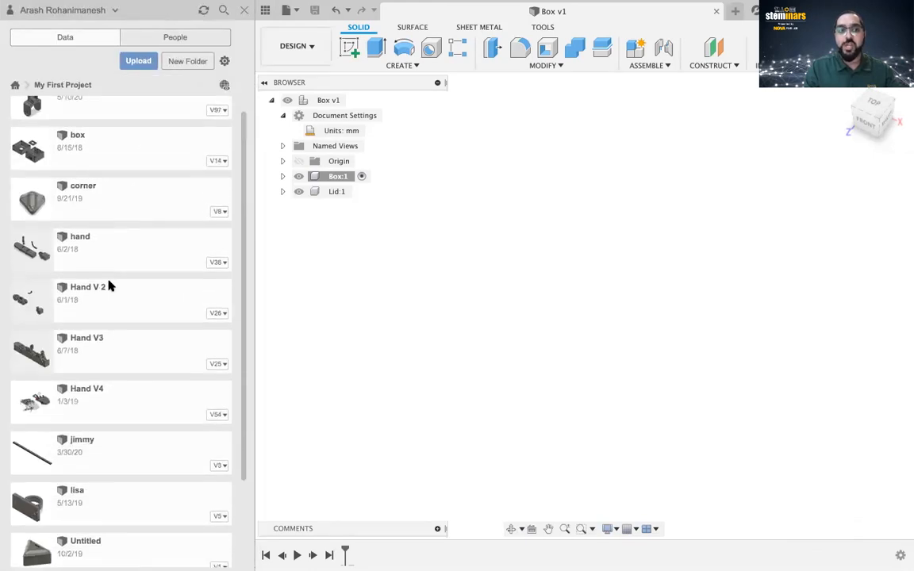
click(14, 86)
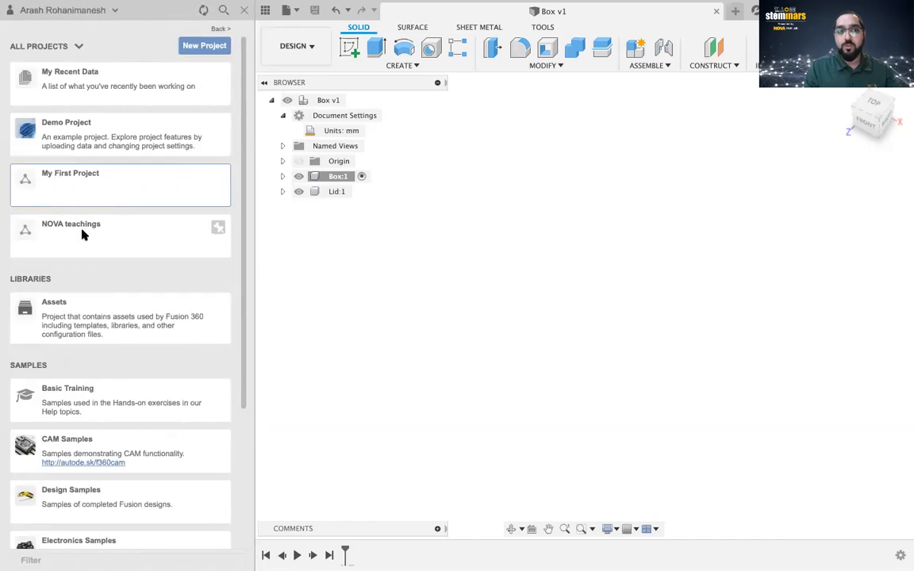
click(88, 231)
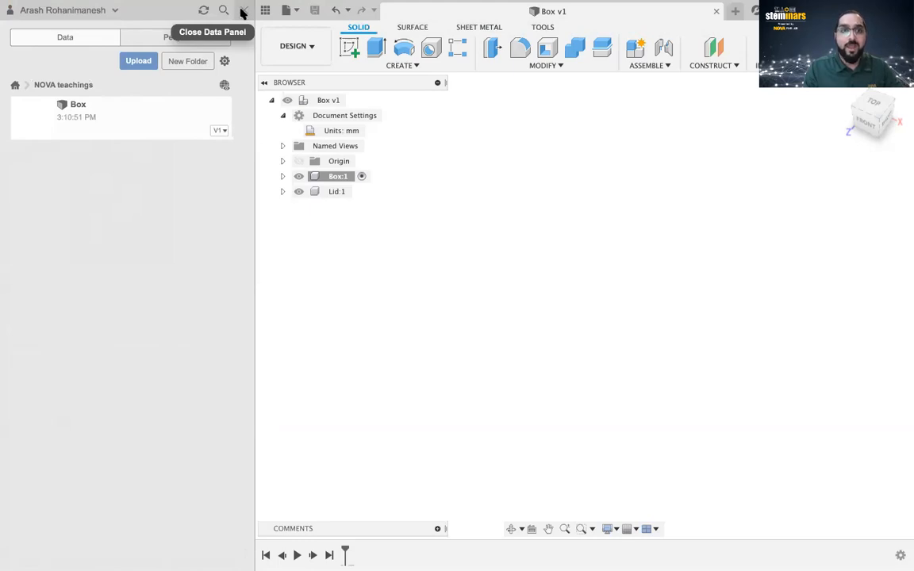
click(243, 11)
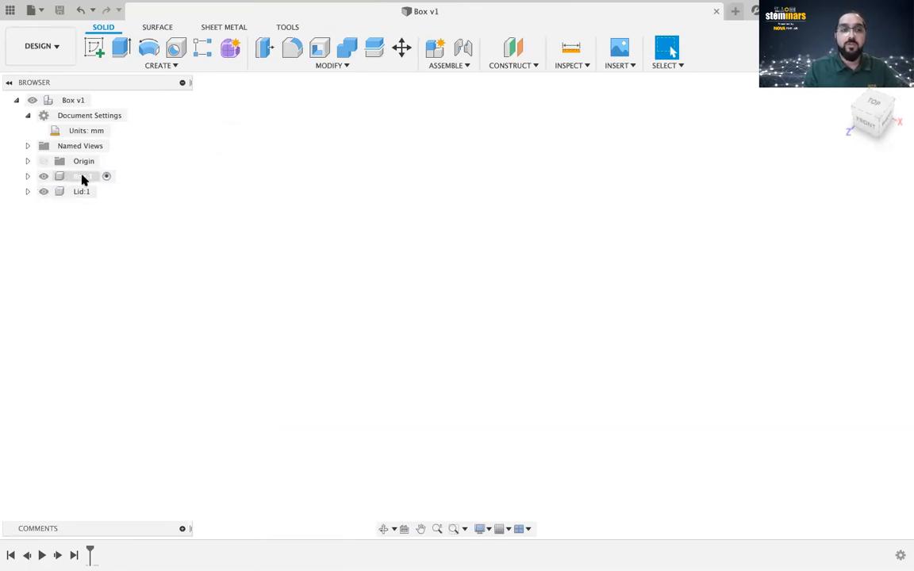
Expand Box:1 and make its Origin planes and axes visible.
click(27, 176)
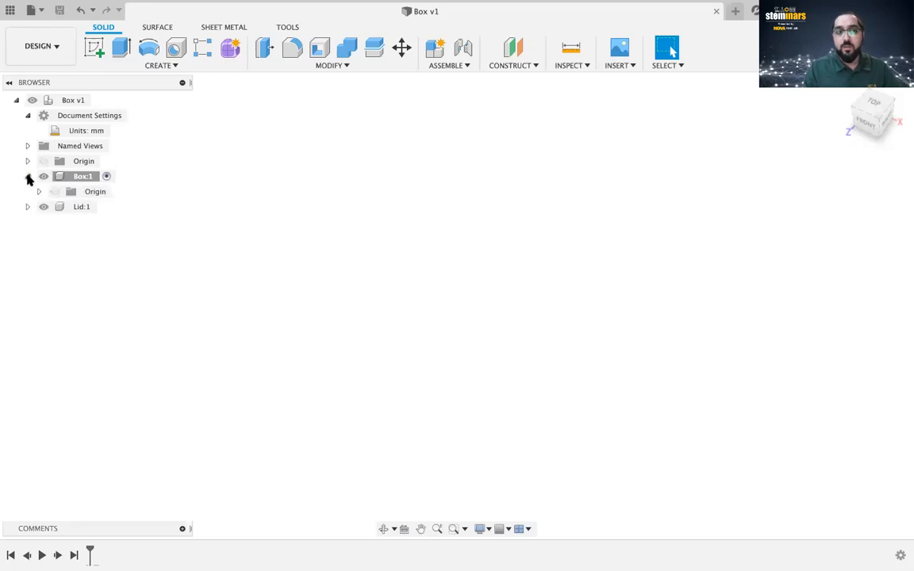
click(54, 192)
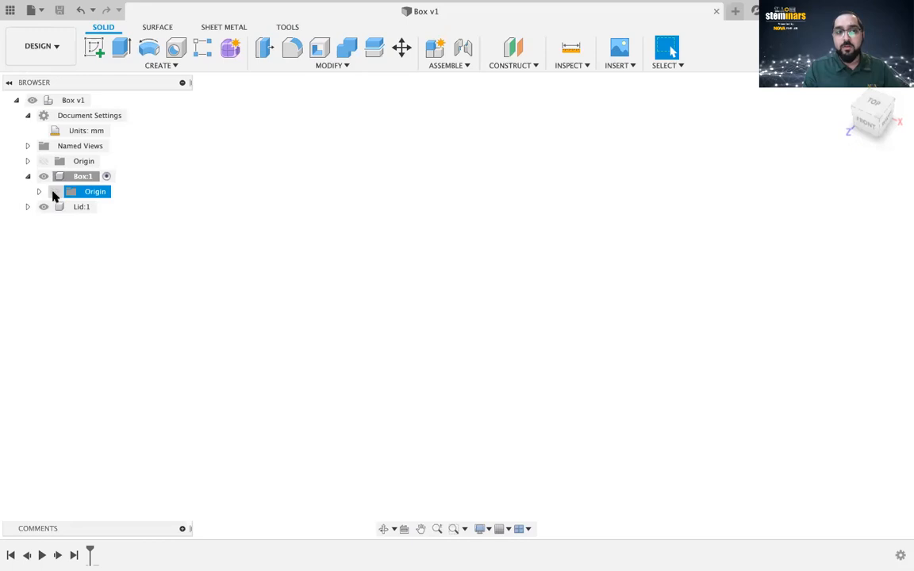
click(46, 192)
click(49, 191)
click(43, 179)
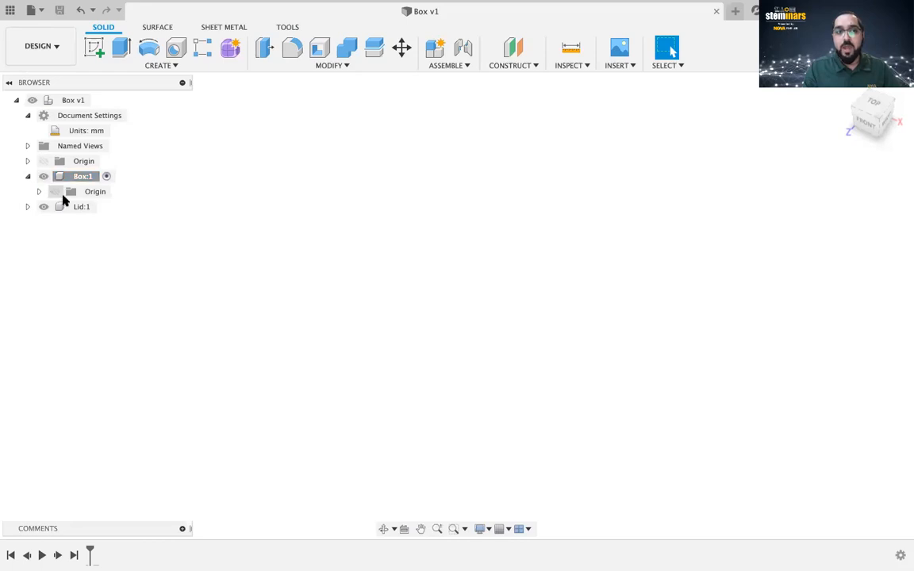
click(55, 193)
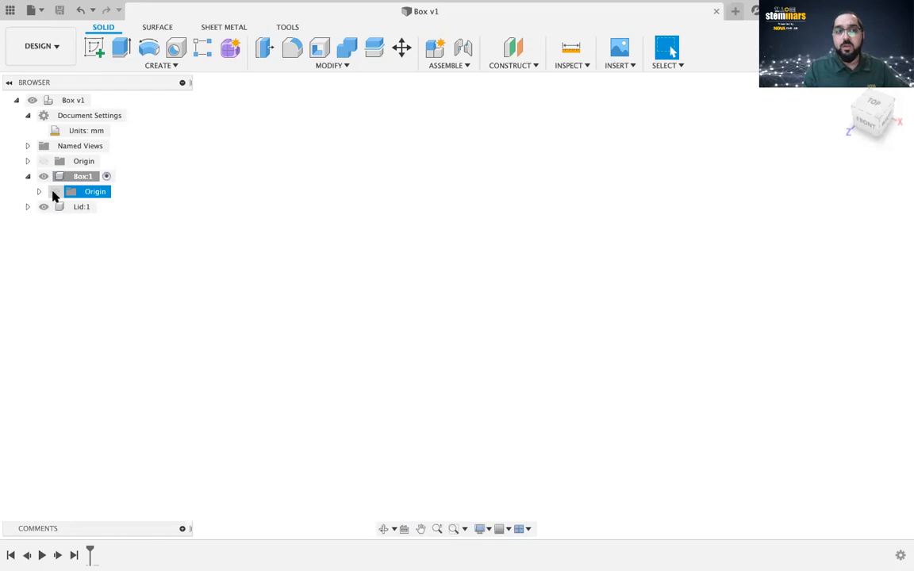
click(54, 192)
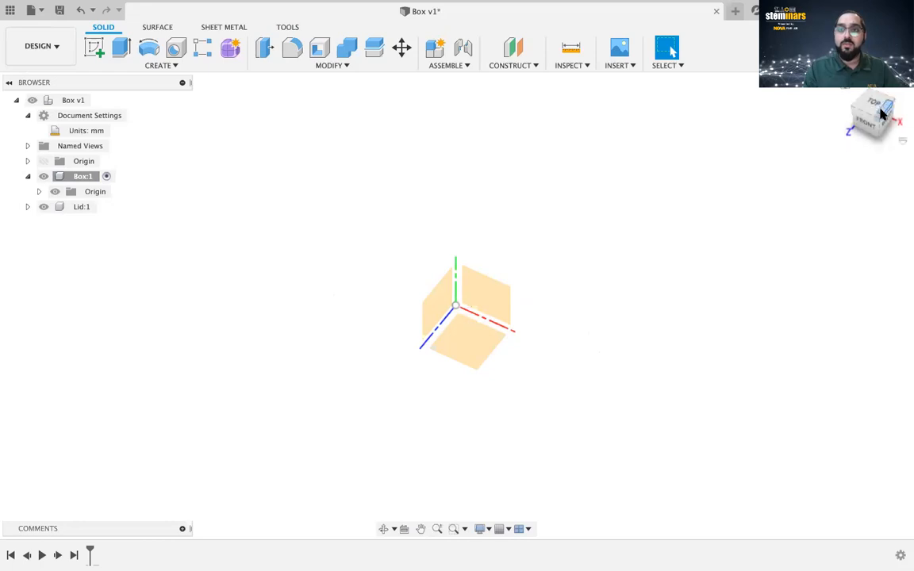
mouse_move(877, 114)
mouse_down()
mouse_move(847, 106)
mouse_move(811, 79)
mouse_move(851, 84)
mouse_move(863, 108)
mouse_up()
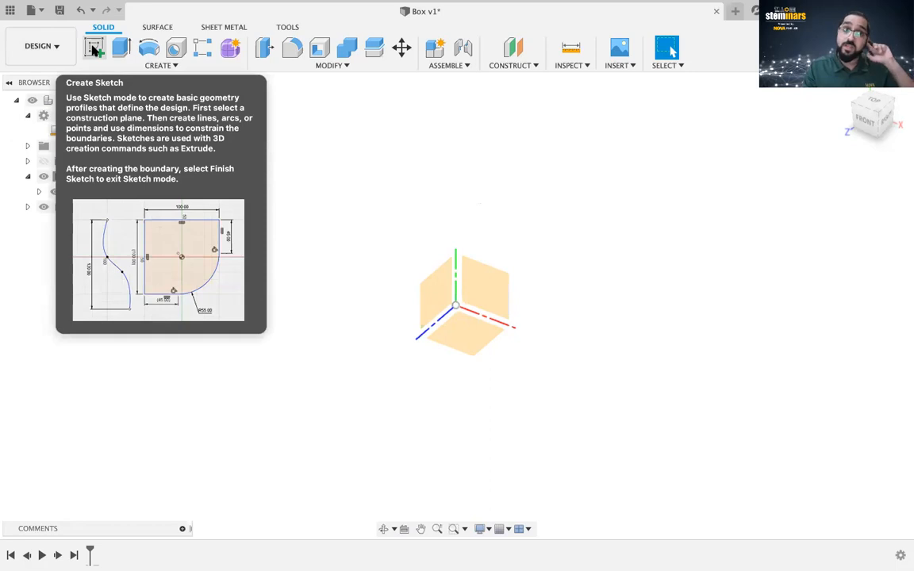
Create a new sketch on Box:1's horizontal XZ origin plane.
click(93, 49)
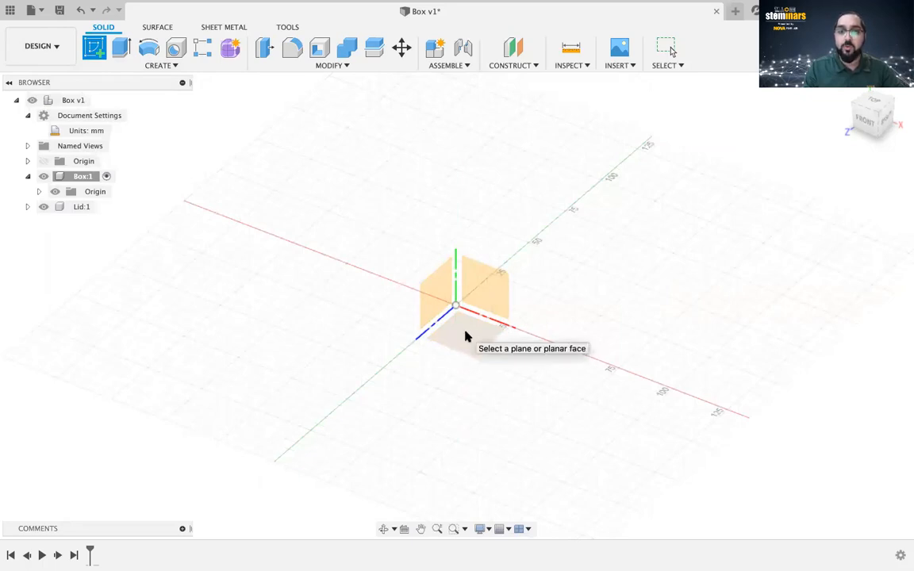
click(471, 336)
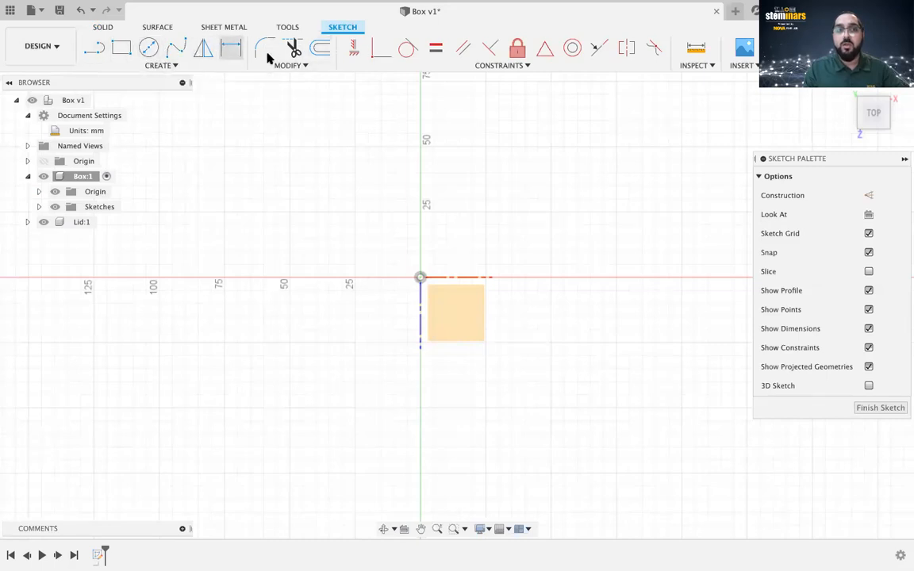
Draw a 2-point rectangle from the origin, 60 mm wide by 30 mm high.
click(121, 50)
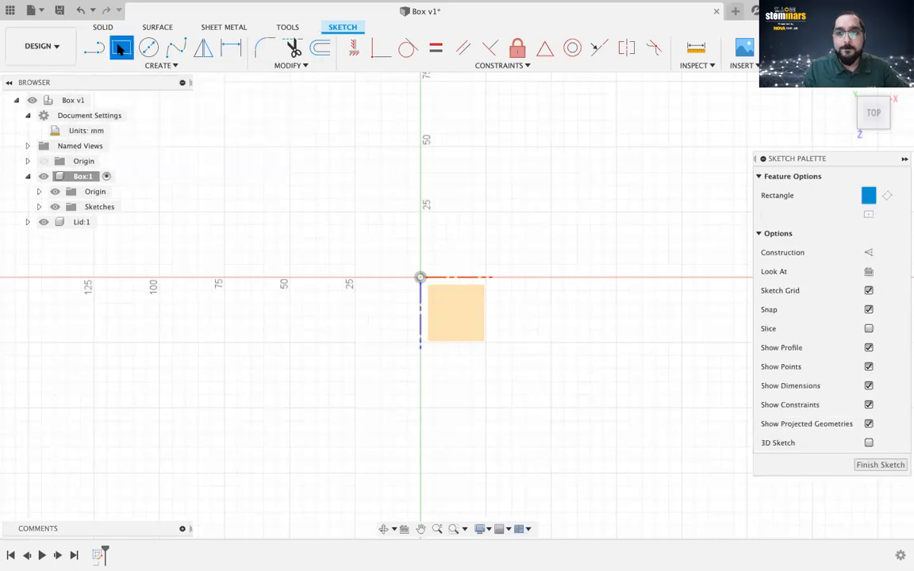
click(420, 278)
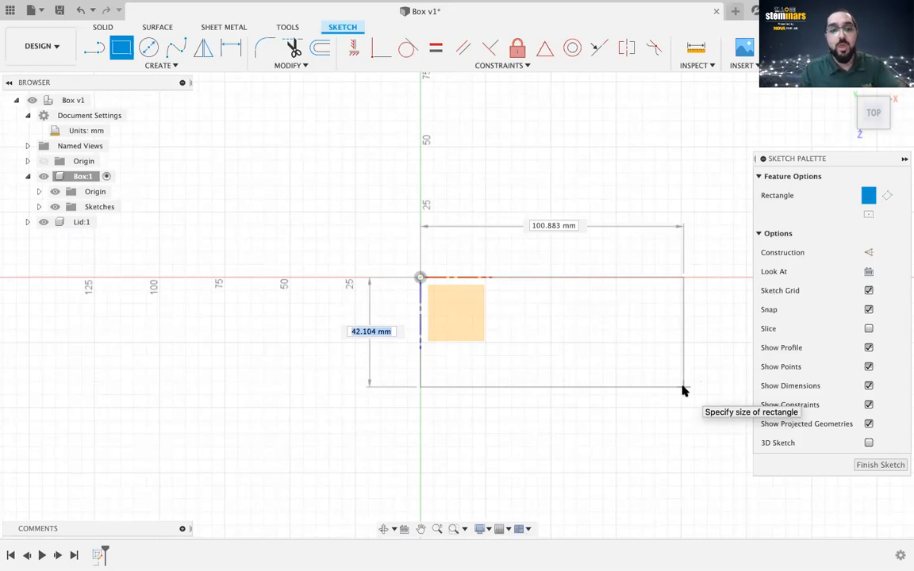
text(30)
key(Tab)
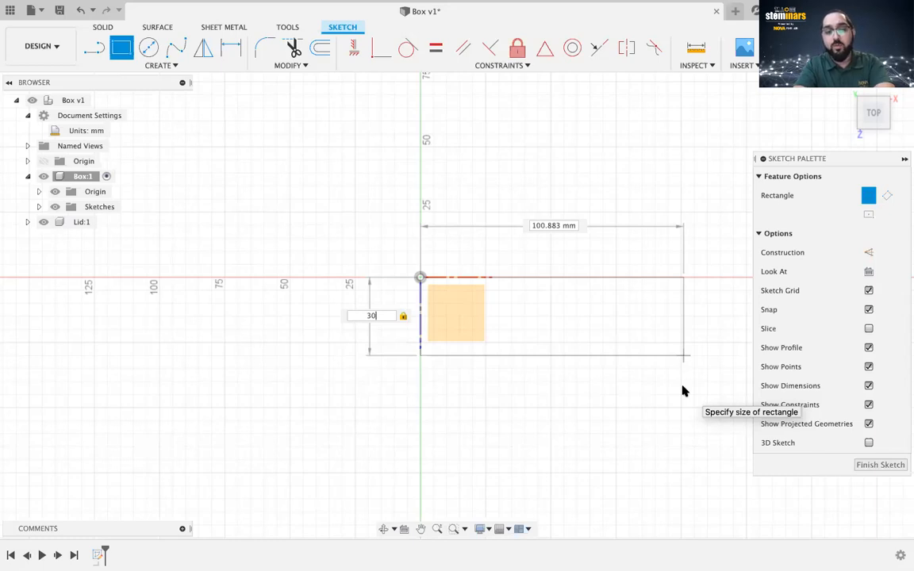
key(Tab)
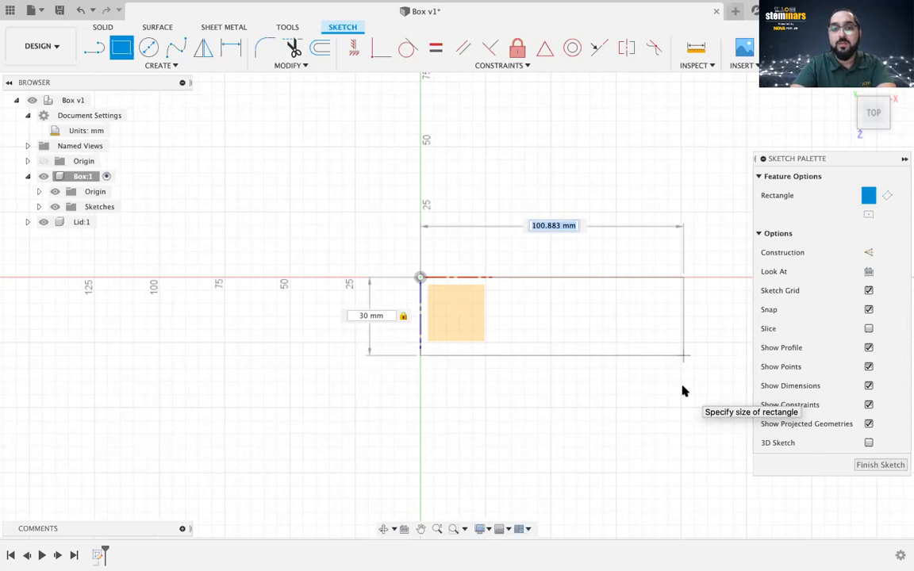
text(60)
key(Tab)
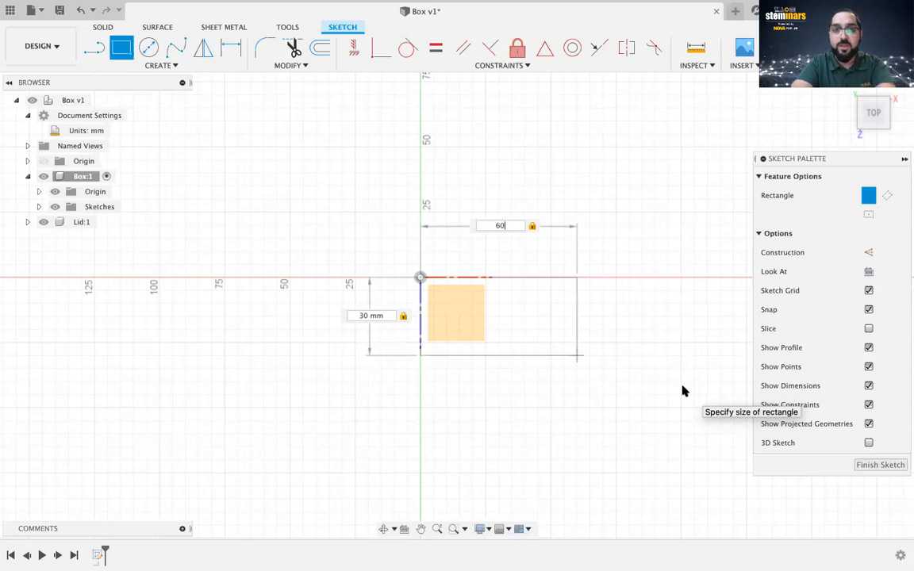
key(Tab)
key(Tab)
key(Tab)
key(Tab)
key(Tab)
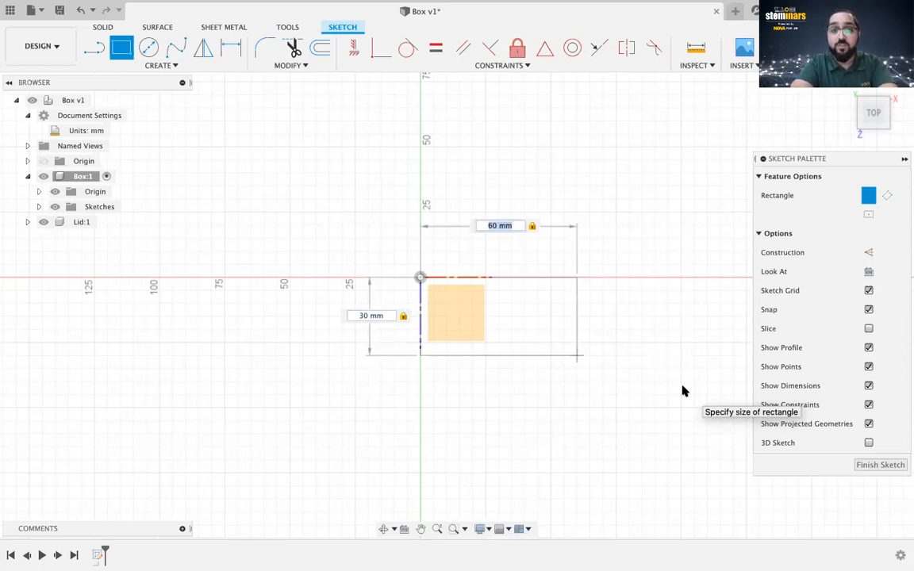
key(Tab)
key(Tab)
key(Tab)
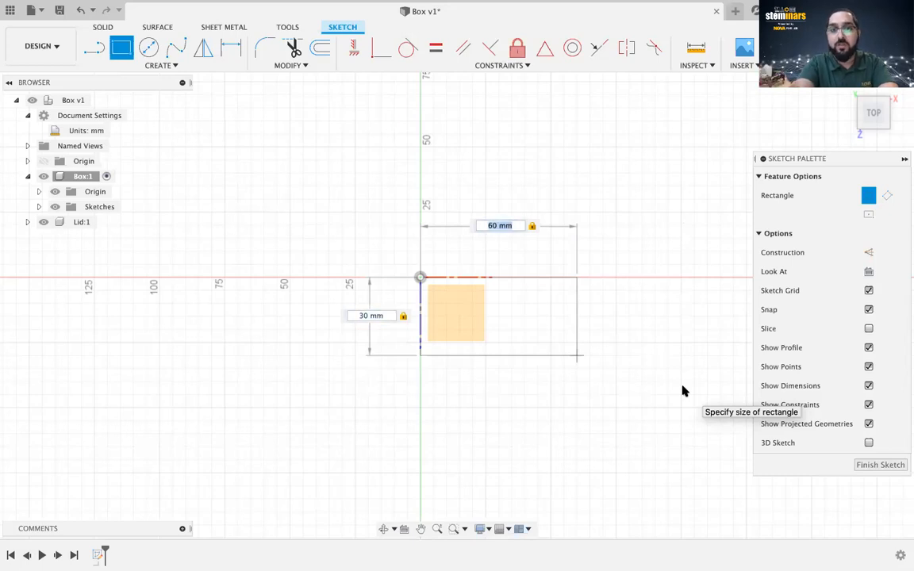
key(Tab)
key(Tab)
key(Tab)
key(Tab)
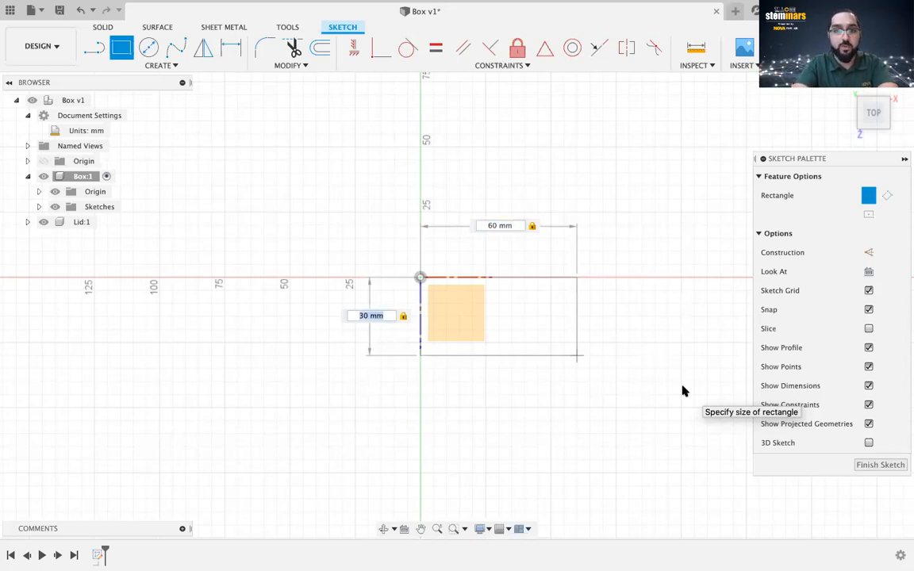
key(Tab)
key(Tab)
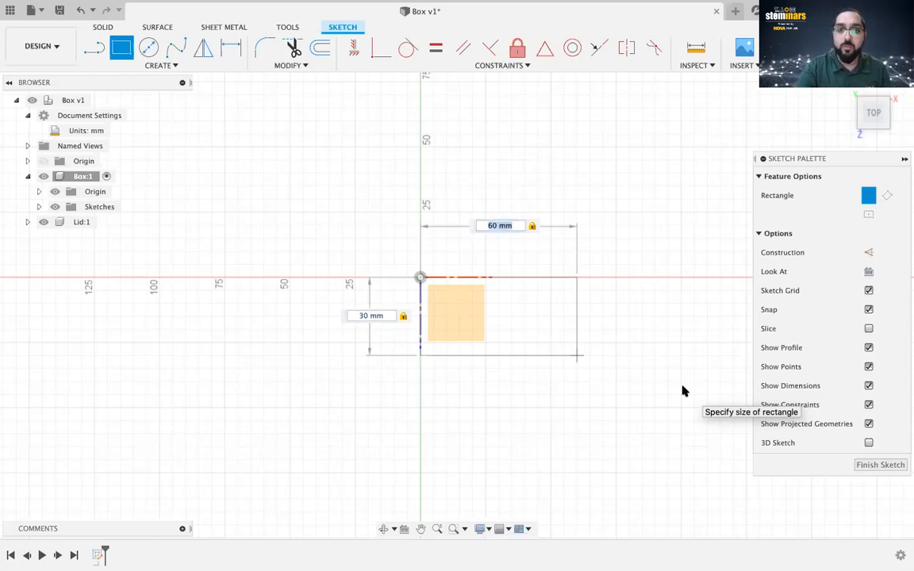
key(Return)
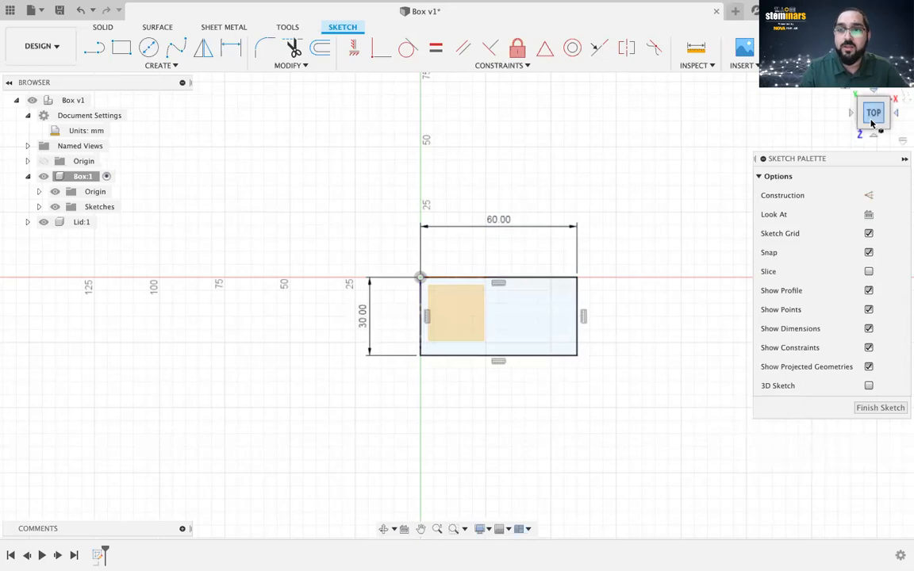
mouse_move(872, 122)
mouse_down()
mouse_move(864, 118)
mouse_move(892, 90)
mouse_move(835, 96)
mouse_up()
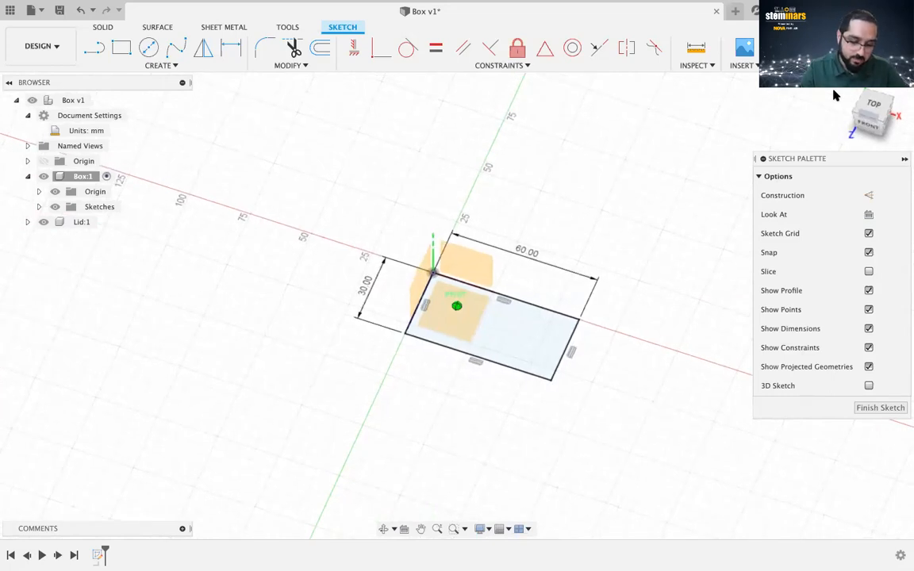
drag(835, 96, 834, 101)
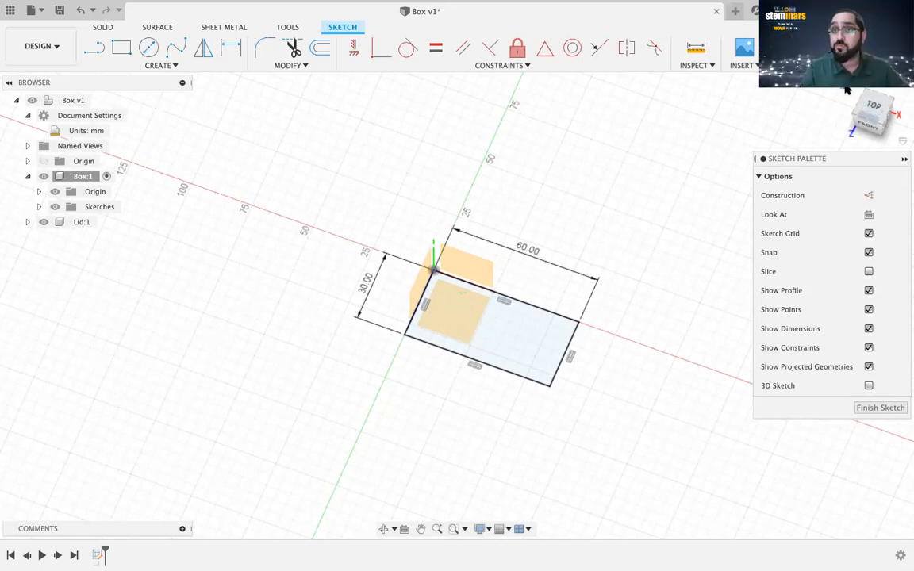
mouse_move(873, 105)
mouse_down()
mouse_move(883, 104)
mouse_move(878, 111)
mouse_move(879, 92)
mouse_move(873, 102)
mouse_up()
right_click(868, 112)
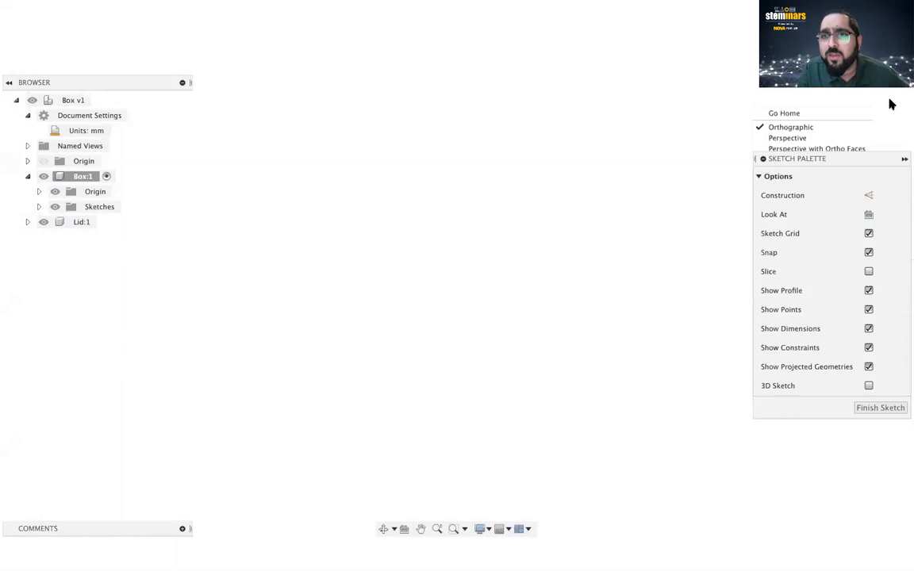
click(885, 100)
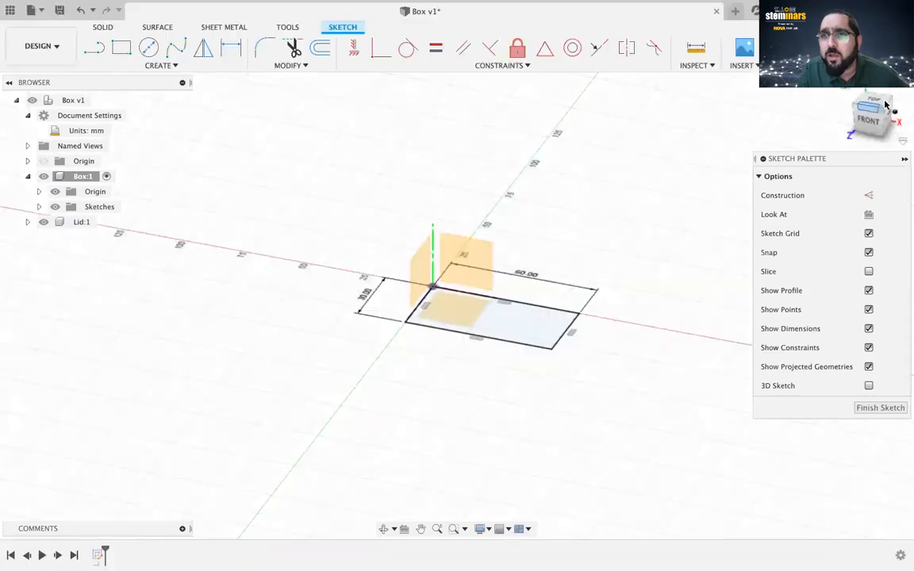
mouse_move(876, 103)
mouse_down()
mouse_move(856, 90)
mouse_move(877, 101)
mouse_move(850, 99)
mouse_move(884, 104)
mouse_up()
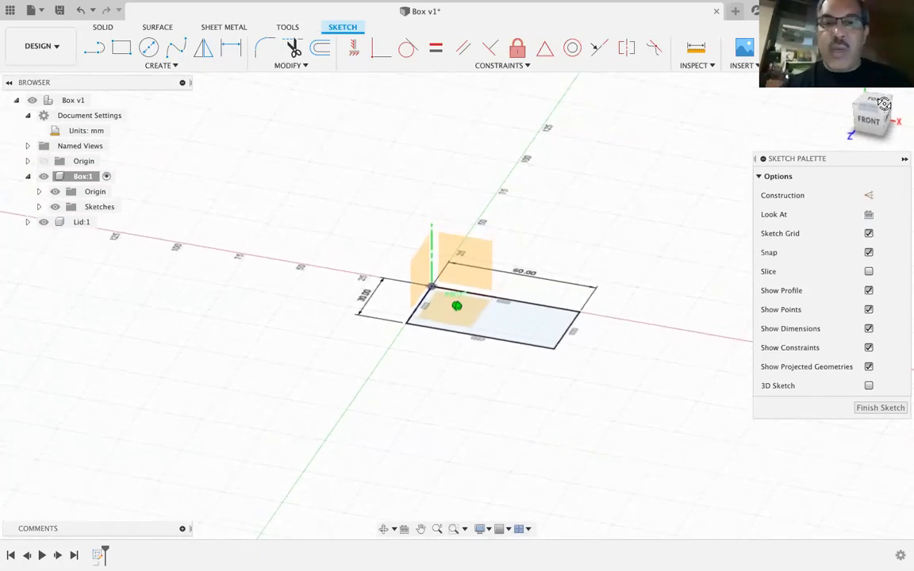
drag(884, 104, 877, 110)
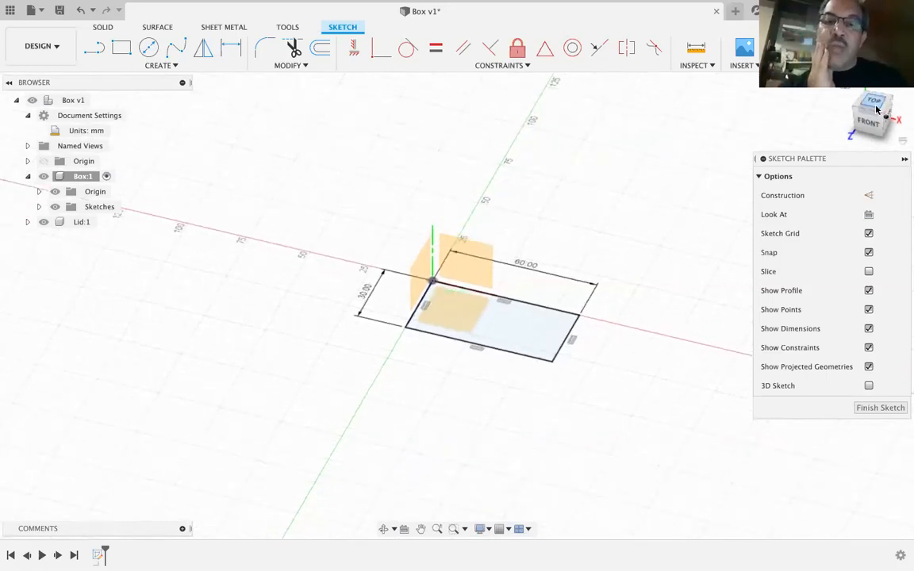
click(875, 105)
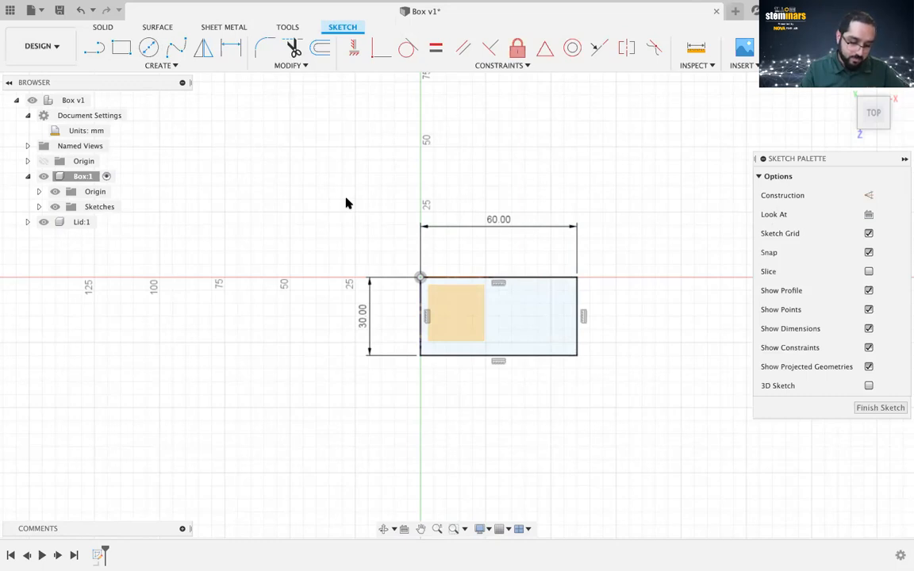
scroll(496, 294, up, 2)
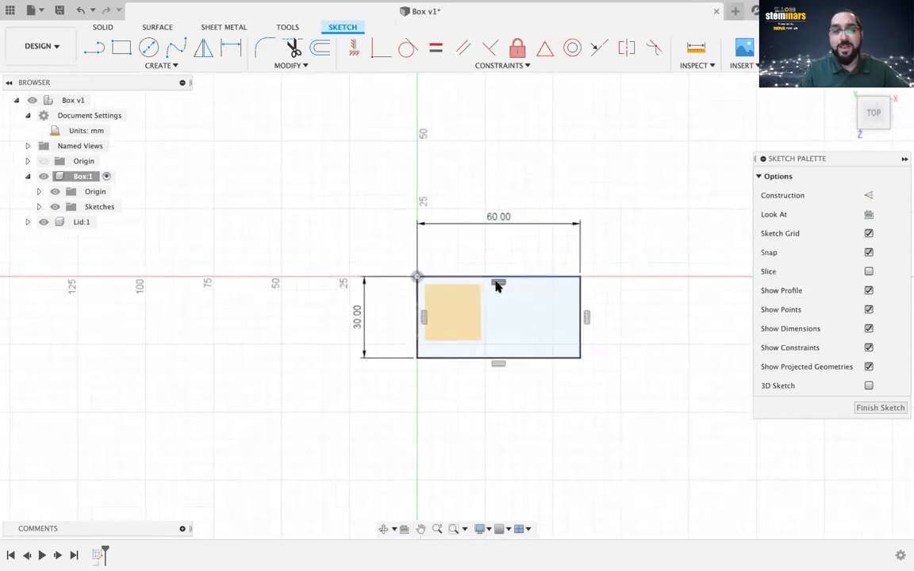
scroll(498, 288, up, 3)
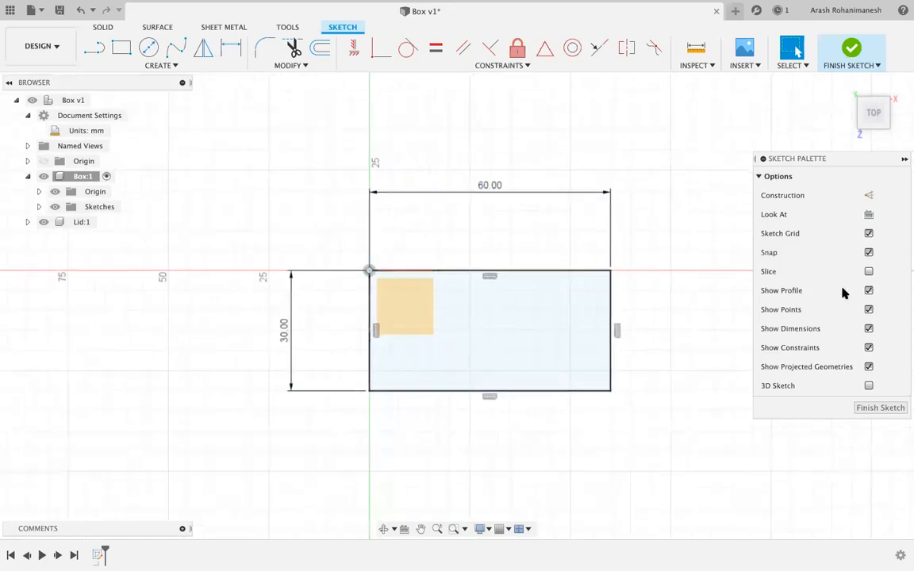
scroll(489, 271, down, 1)
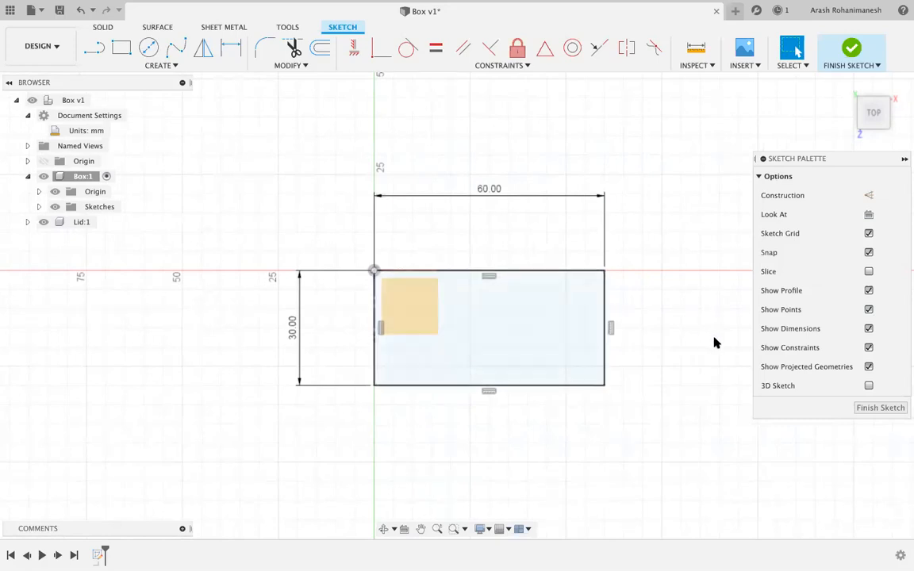
Finish the 60 × 30 mm rectangle sketch and return the view to the Home isometric angle.
click(850, 51)
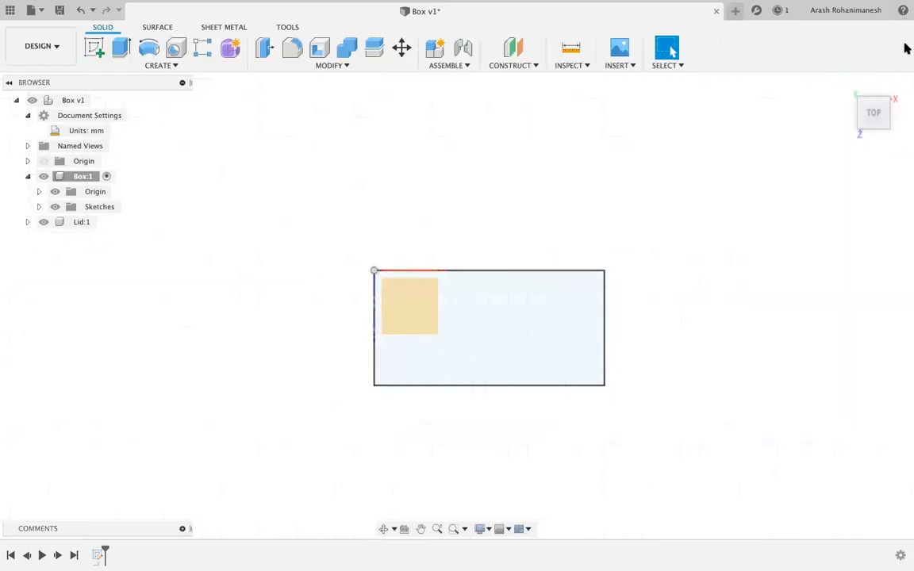
click(846, 86)
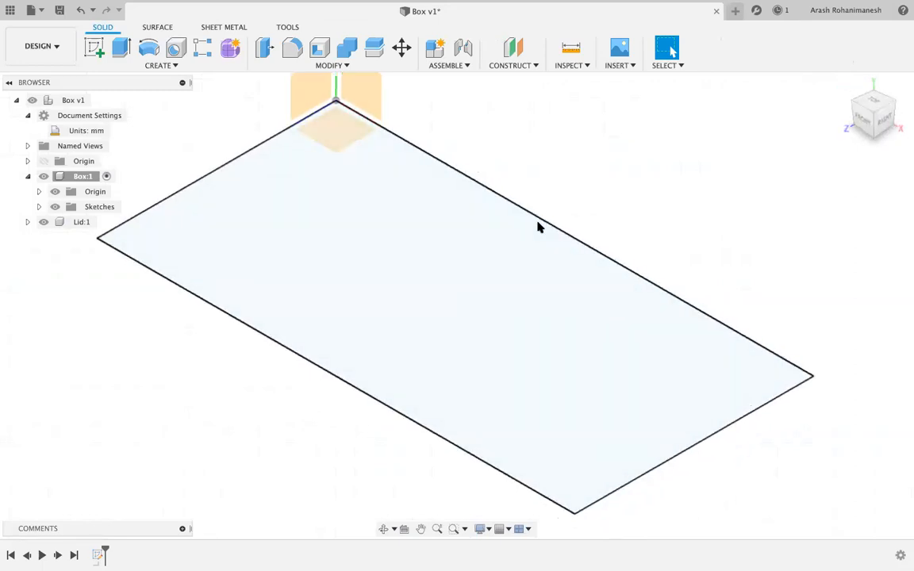
scroll(536, 227, down, 3)
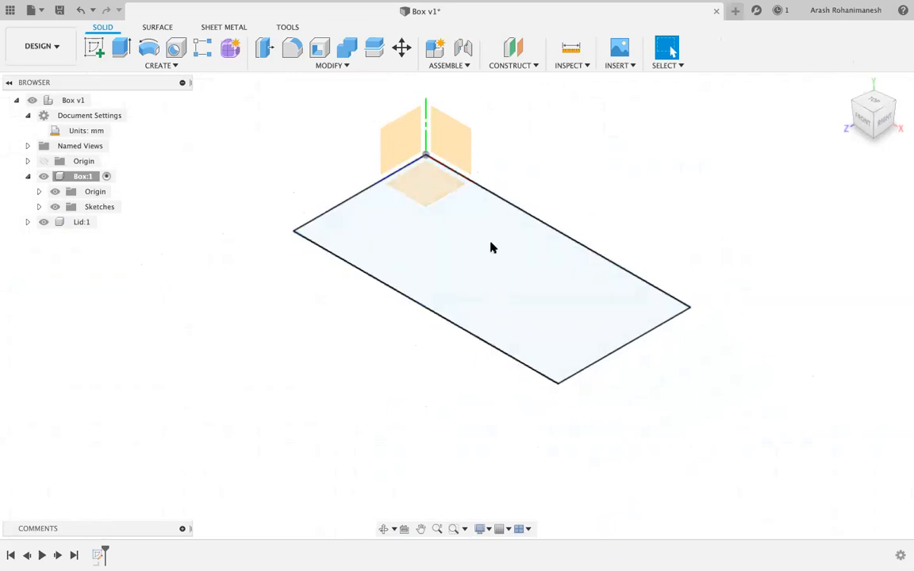
scroll(521, 267, up, 1)
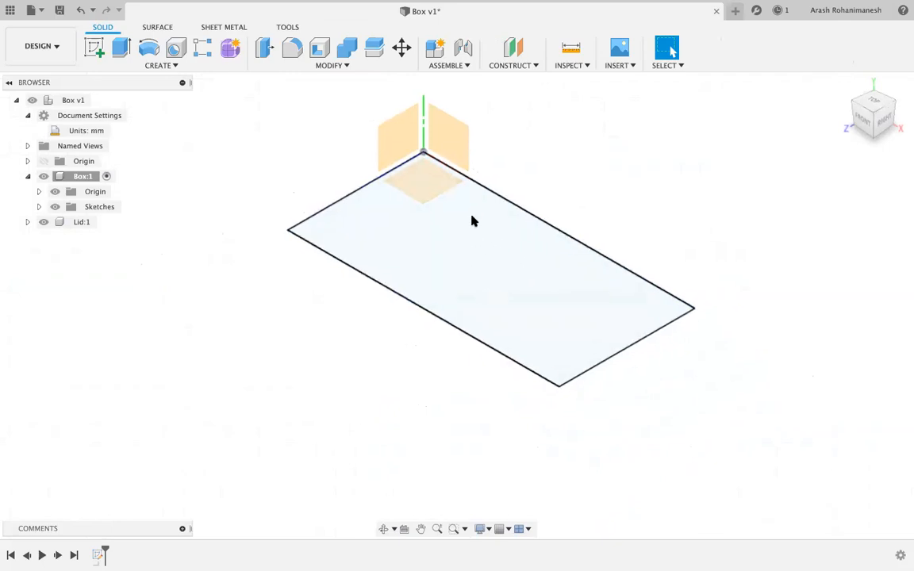
scroll(477, 216, down, 1)
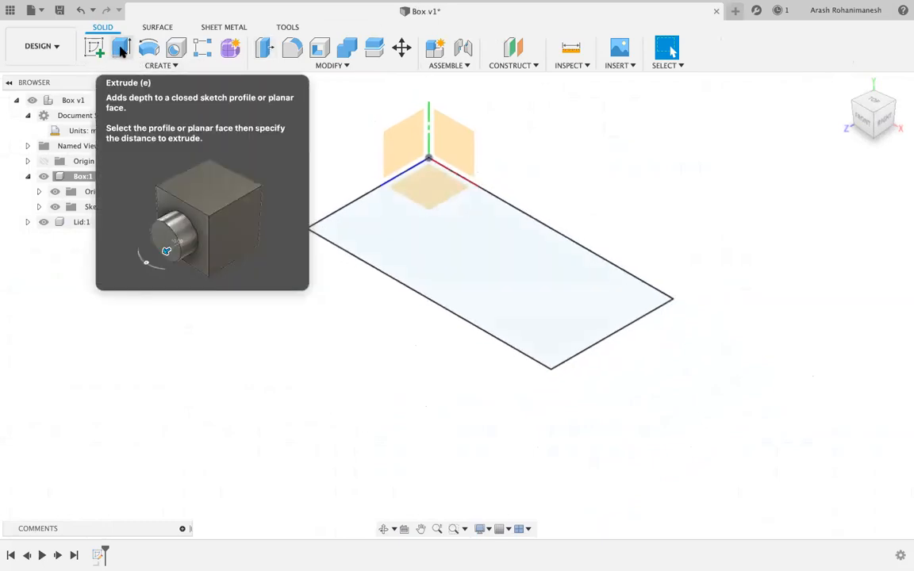
Extrude the 60 × 30 mm rectangle profile 30 mm upward with the E shortcut.
click(121, 50)
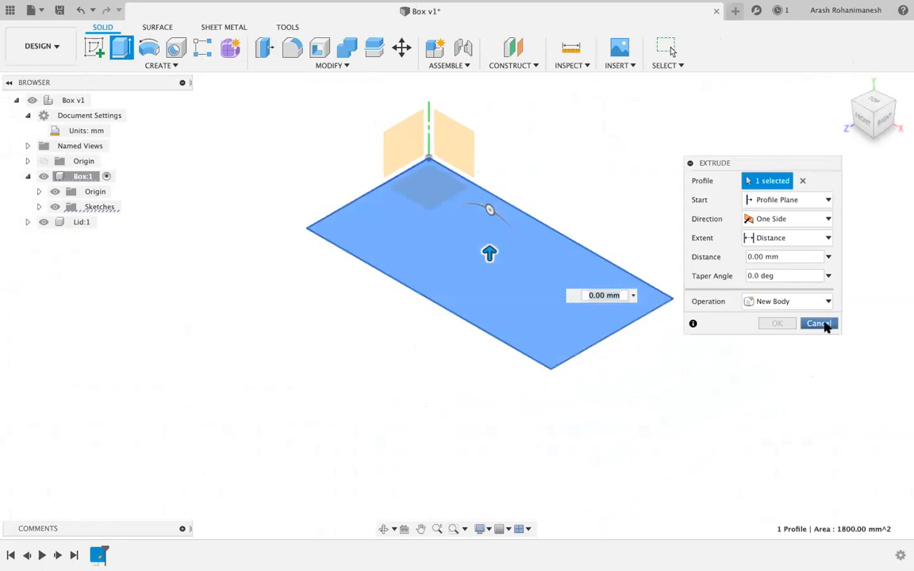
click(819, 323)
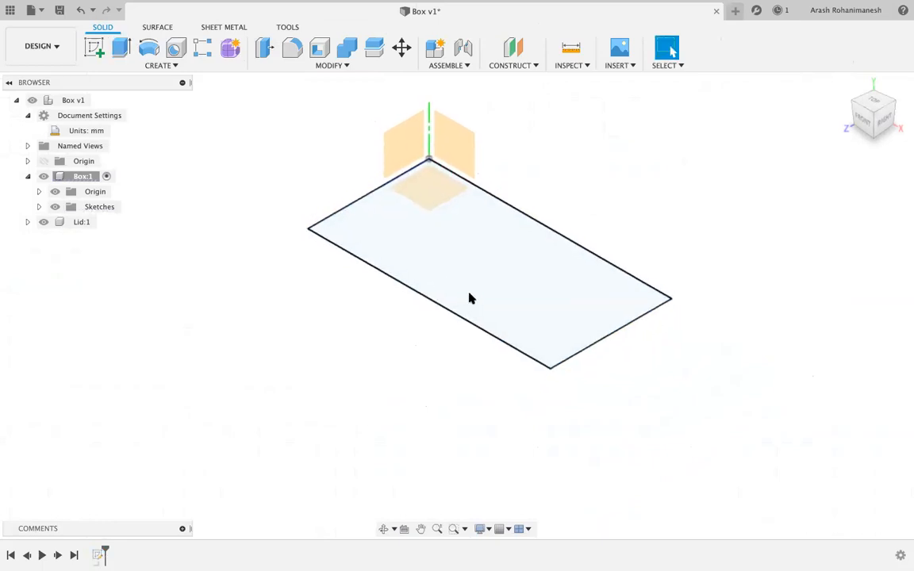
scroll(470, 299, down, 5)
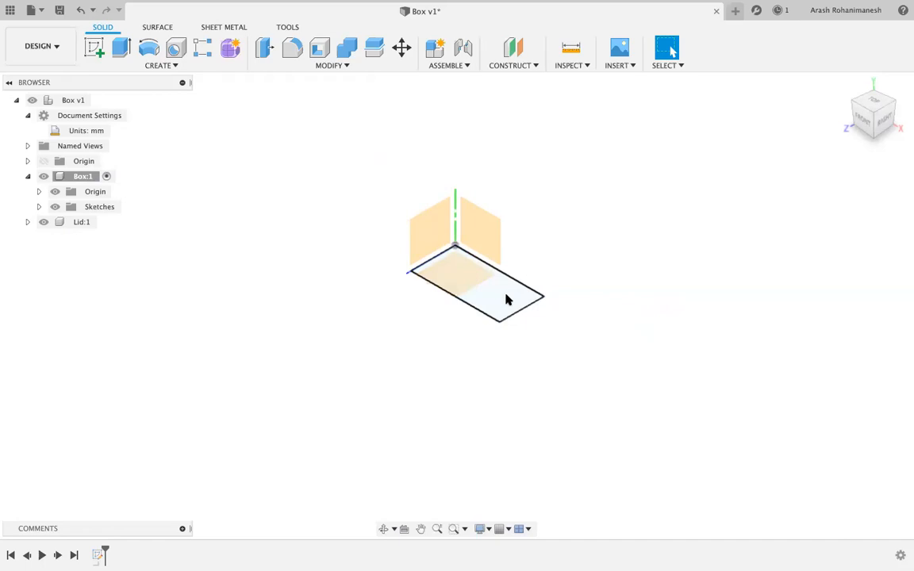
click(485, 297)
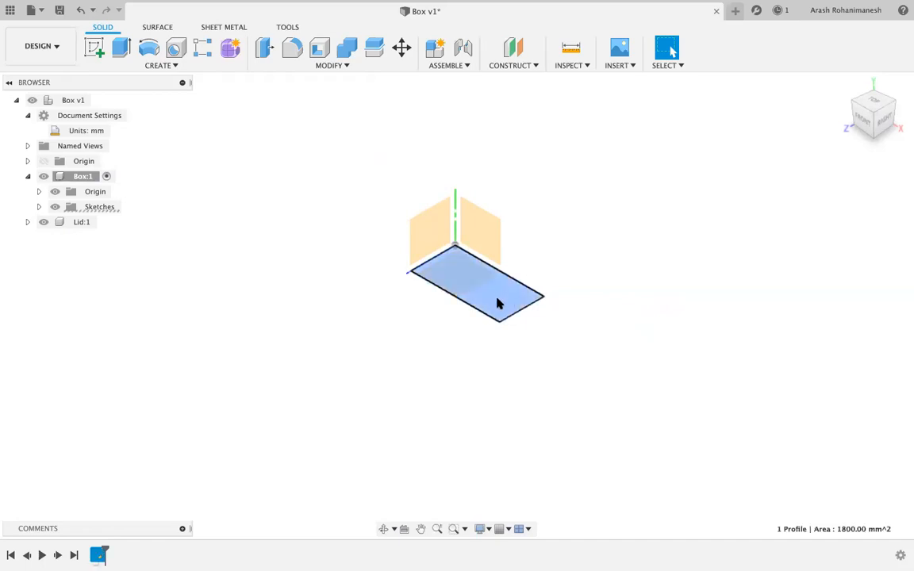
key(e)
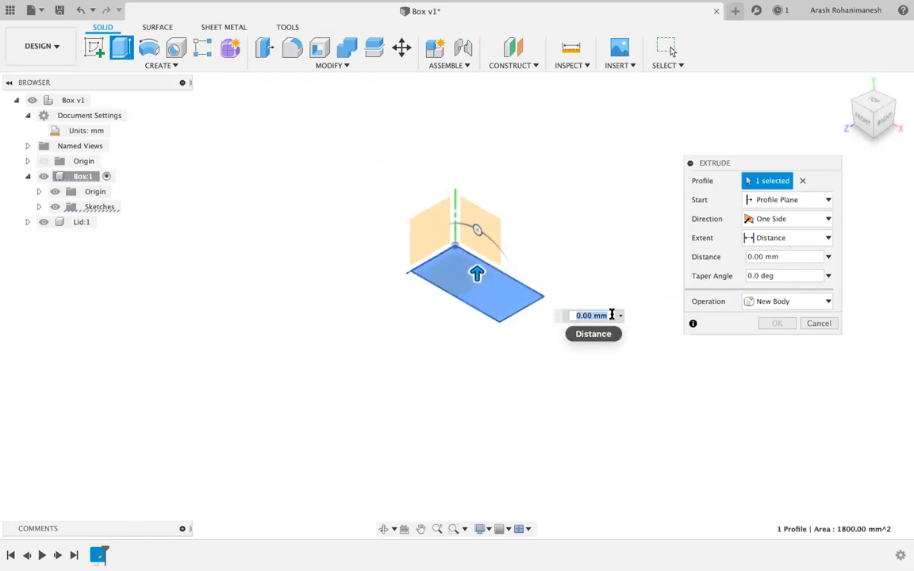
text(30)
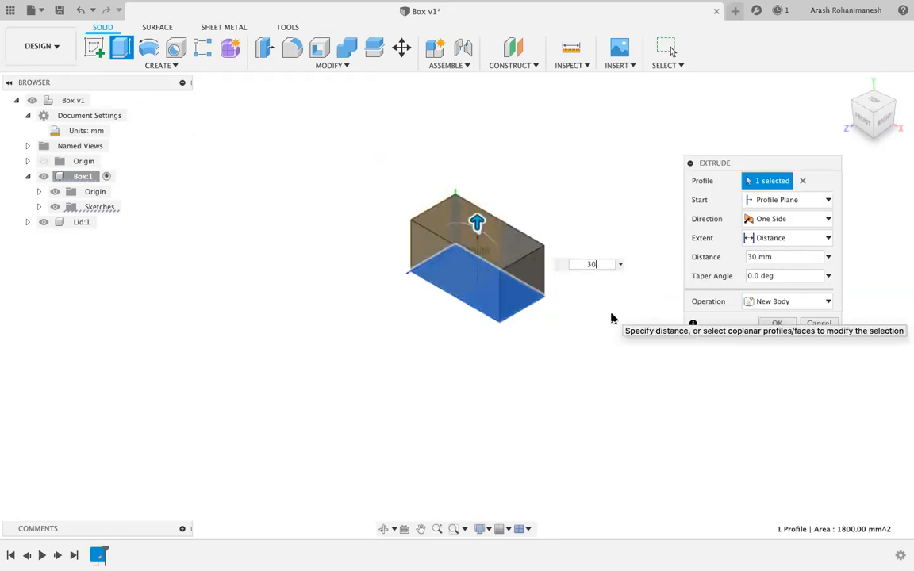
key(Return)
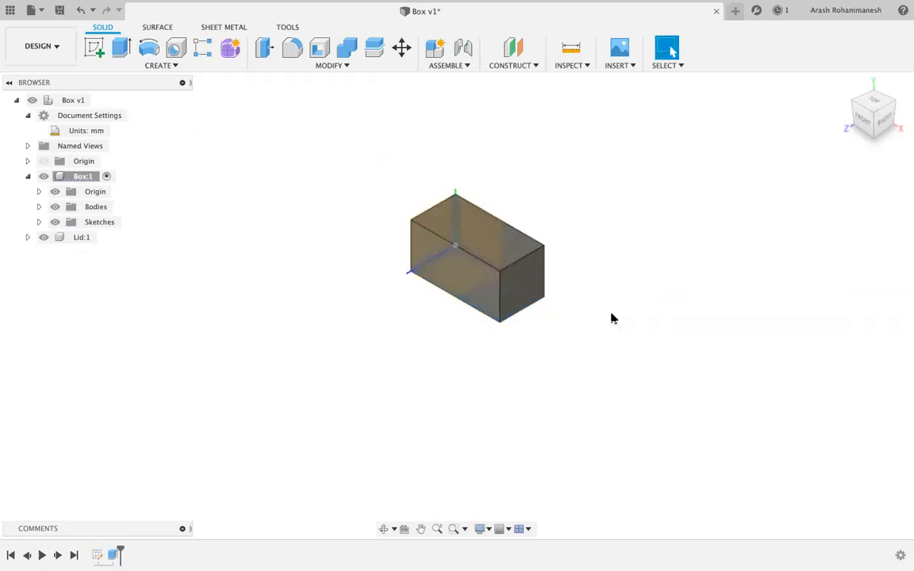
mouse_move(875, 109)
mouse_down()
mouse_move(783, 89)
mouse_move(785, 100)
mouse_move(739, 108)
mouse_move(743, 131)
mouse_move(836, 130)
mouse_move(849, 112)
mouse_up()
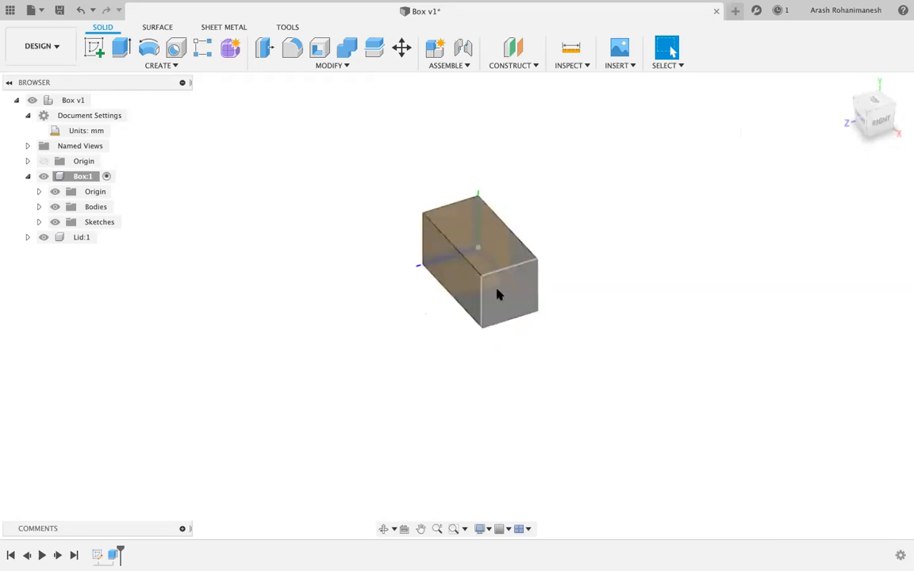
mouse_move(878, 109)
mouse_down()
mouse_move(888, 87)
mouse_move(802, 88)
mouse_move(799, 71)
mouse_move(829, 108)
mouse_move(860, 101)
mouse_up()
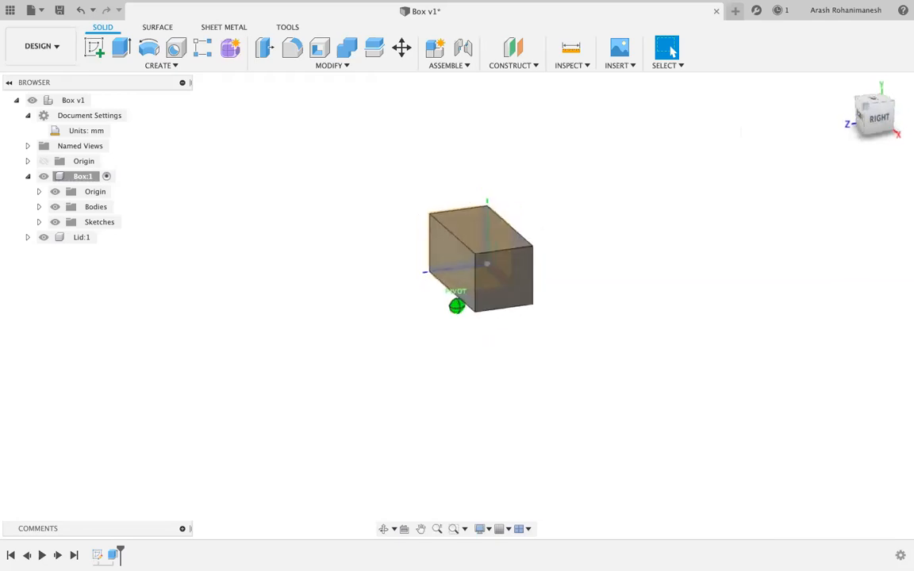
scroll(459, 221, down, 2)
scroll(461, 217, up, 4)
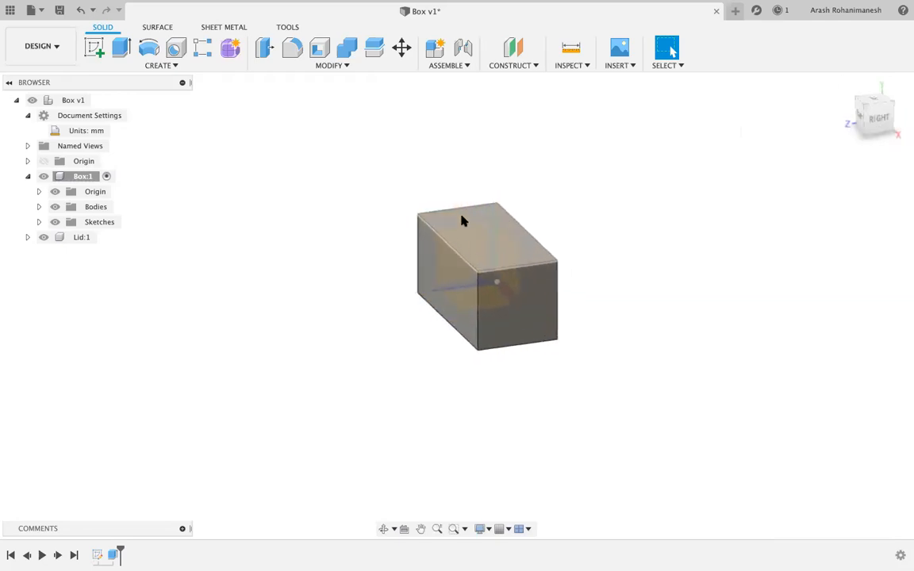
scroll(463, 222, up, 1)
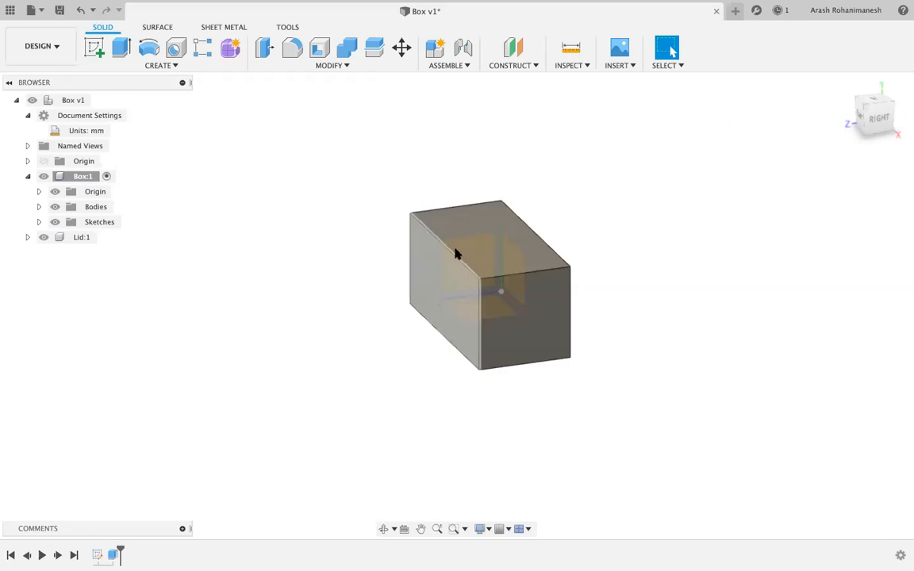
drag(880, 106, 774, 112)
mouse_move(421, 244)
shift+middle_down()
mouse_move(395, 238)
mouse_move(471, 257)
mouse_move(469, 242)
shift+middle_up()
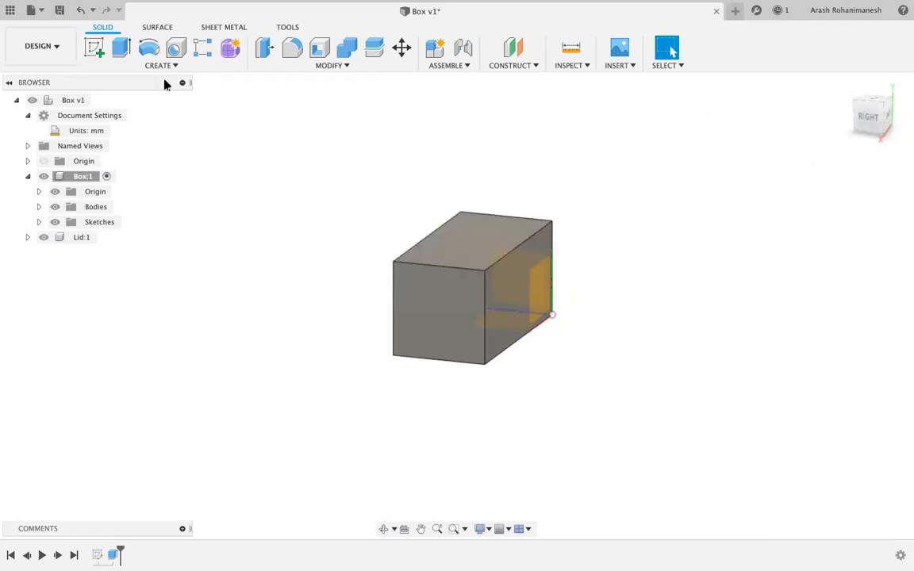
Create a new sketch on the block's top face, then cancel a rectangle started at the origin.
click(93, 49)
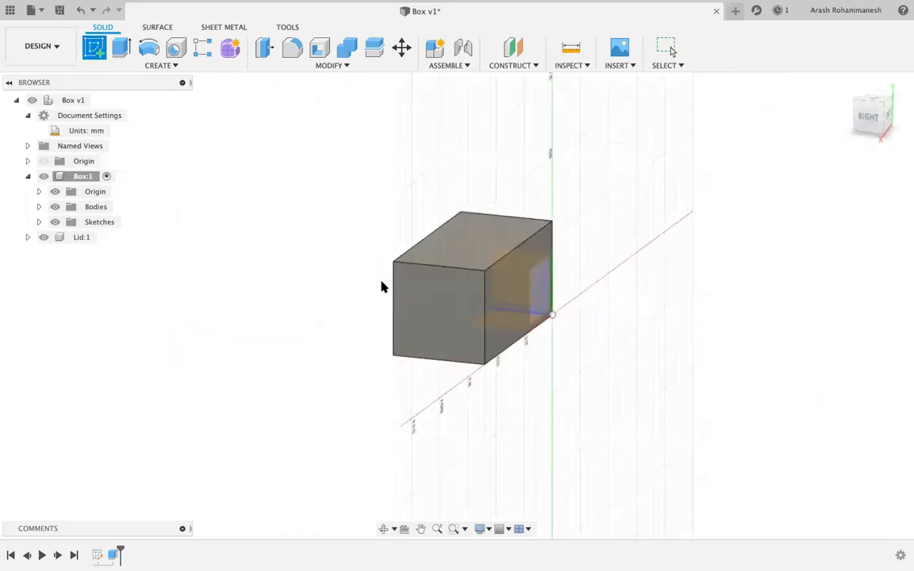
click(533, 308)
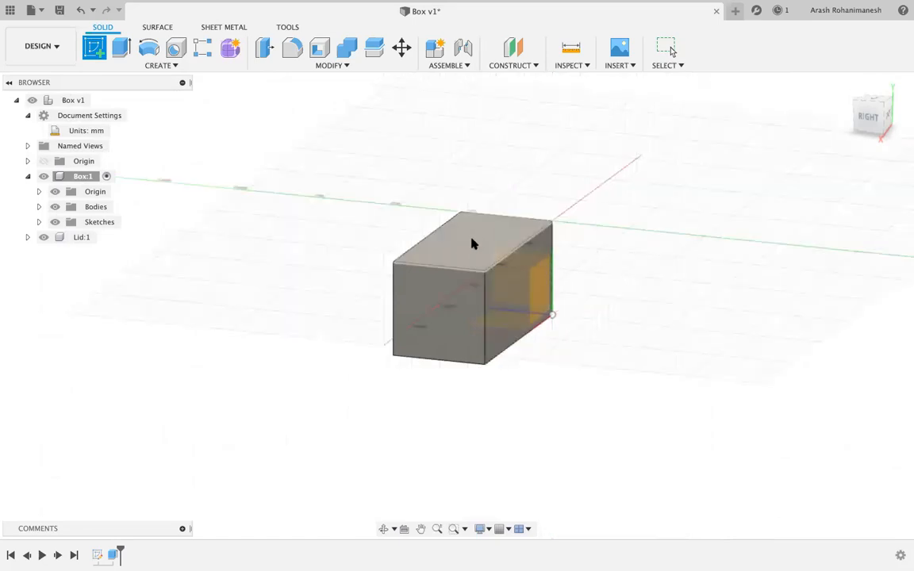
click(470, 239)
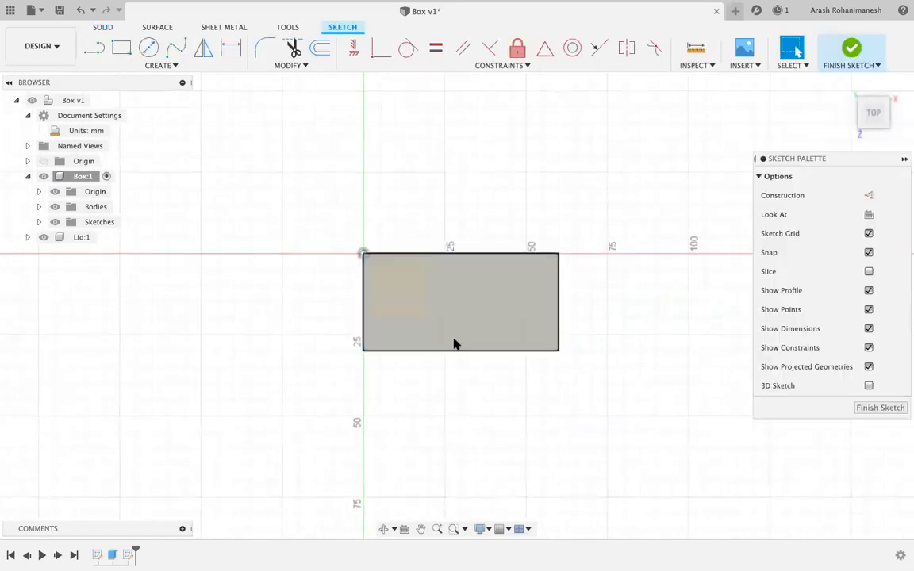
click(121, 48)
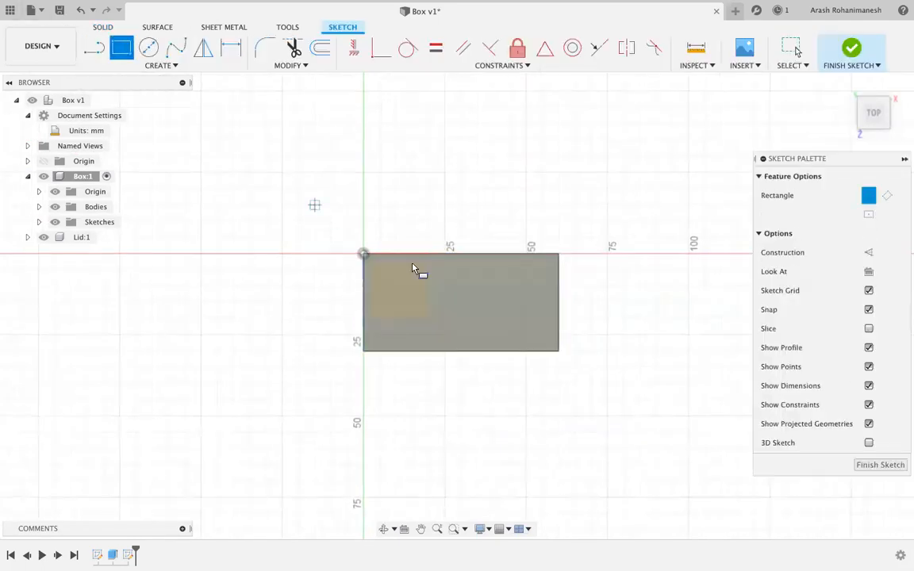
click(374, 262)
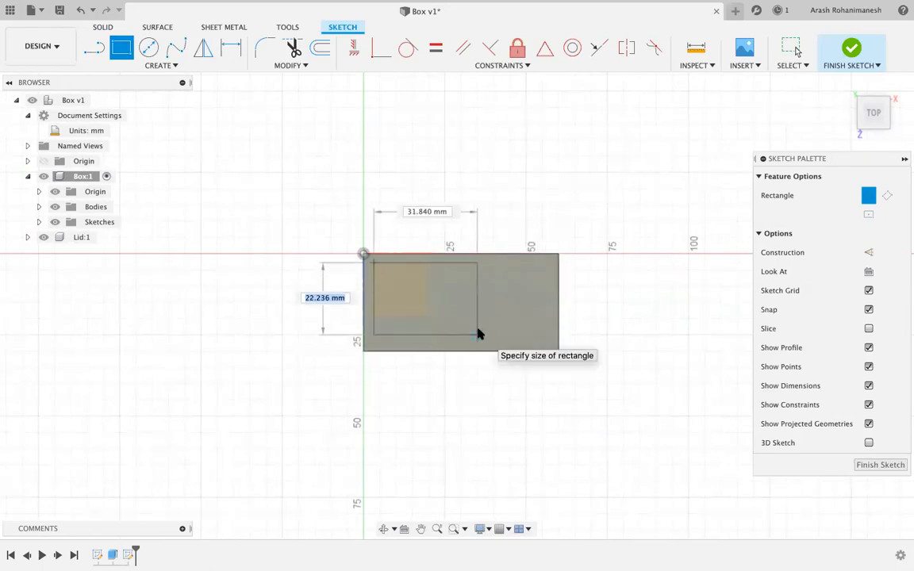
key(Escape)
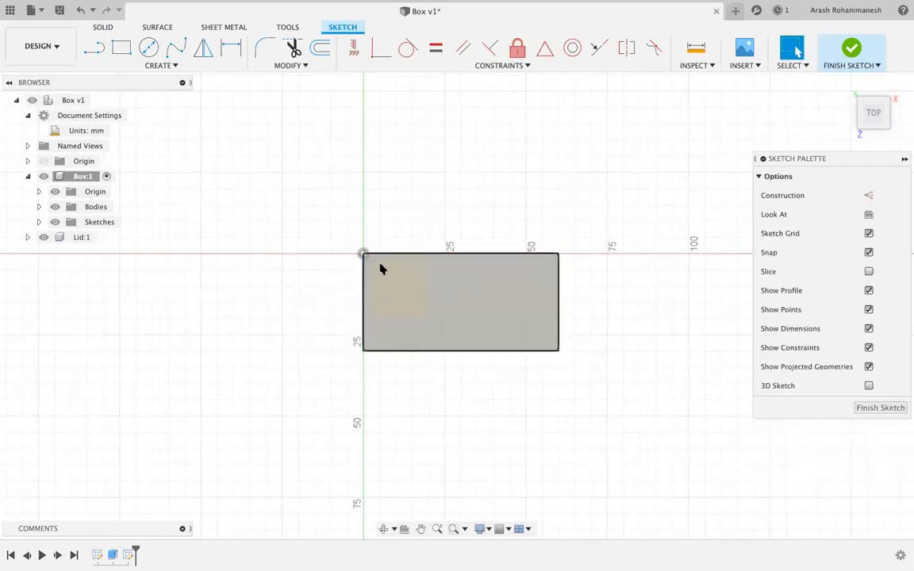
right_click(496, 296)
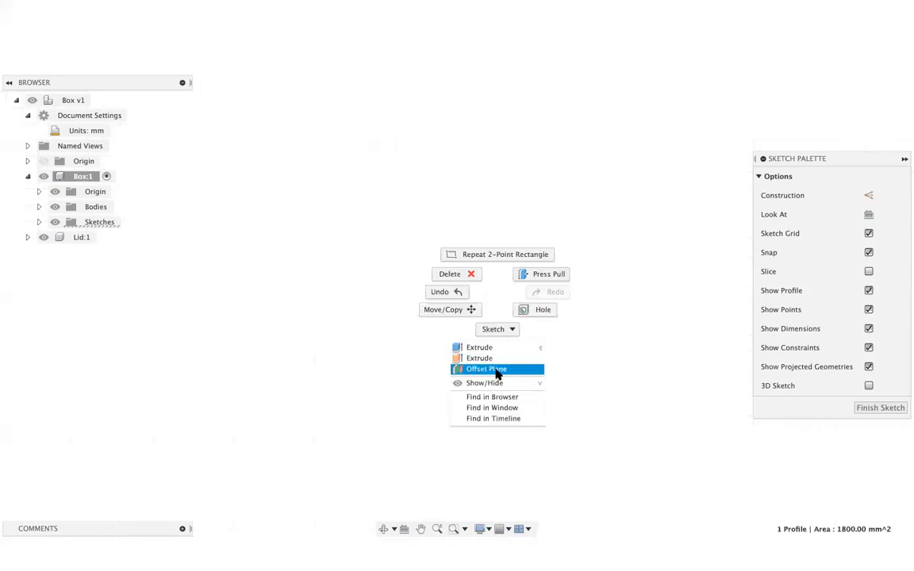
click(494, 290)
right_click(477, 295)
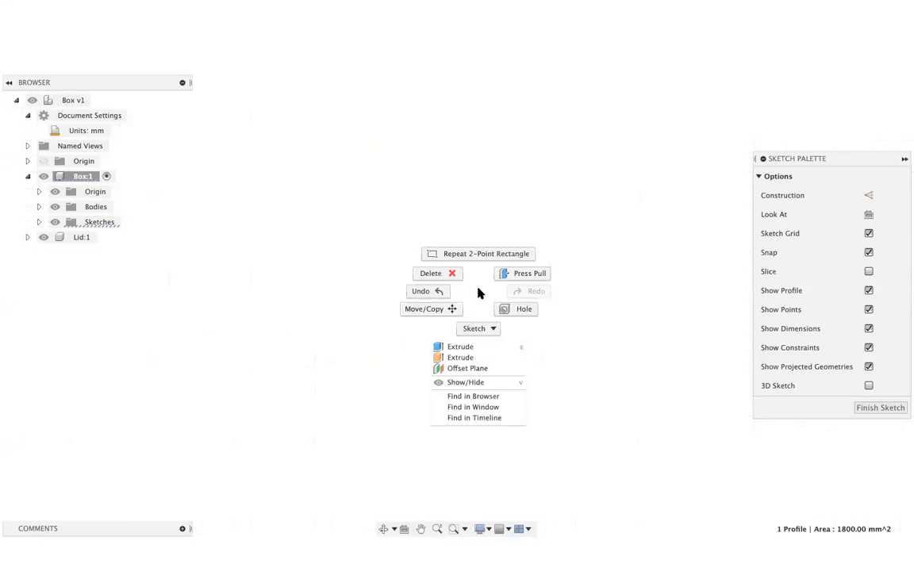
click(466, 369)
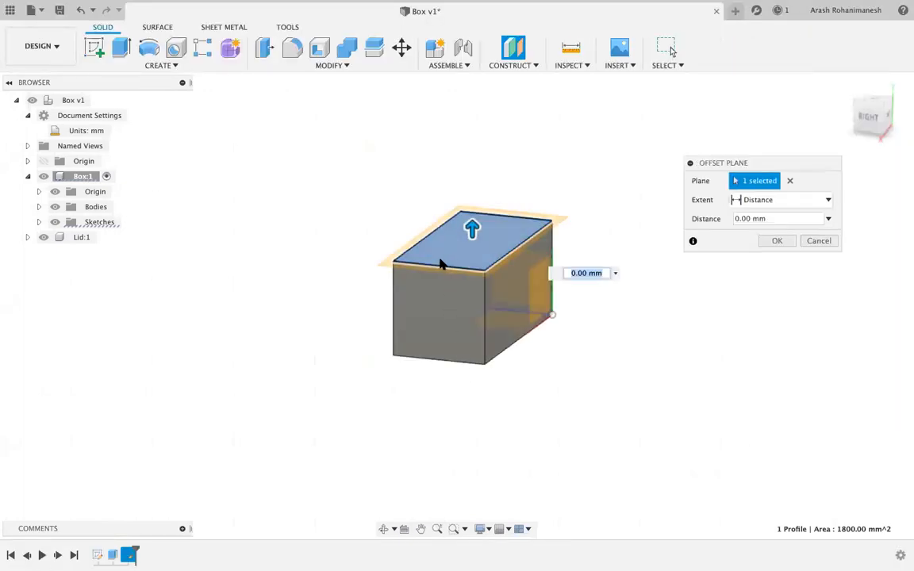
mouse_move(474, 235)
mouse_down()
mouse_move(475, 263)
mouse_move(473, 235)
mouse_up()
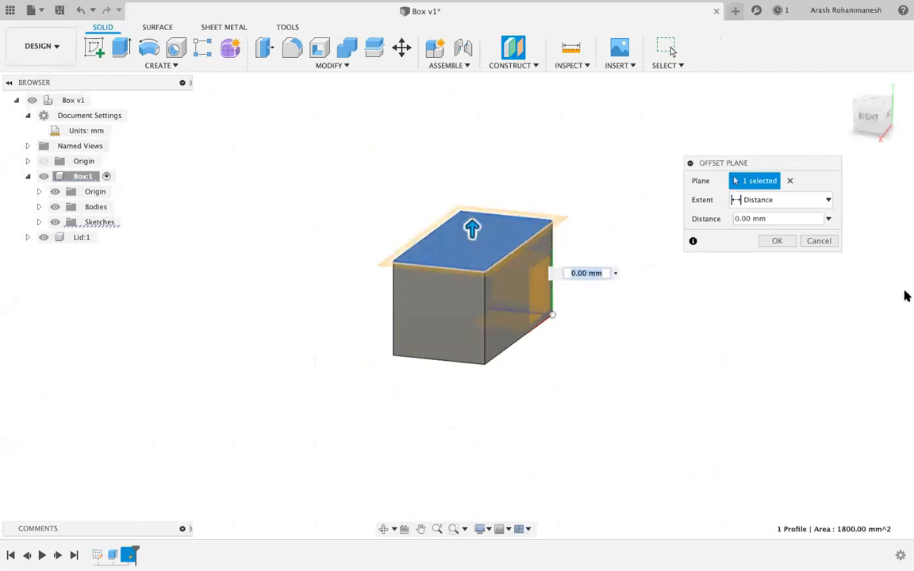
click(819, 242)
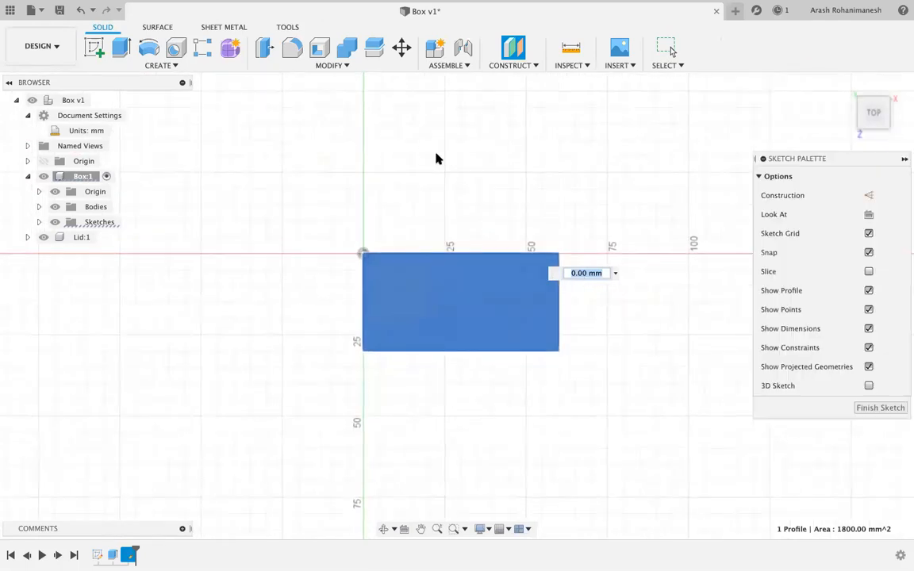
right_click(497, 302)
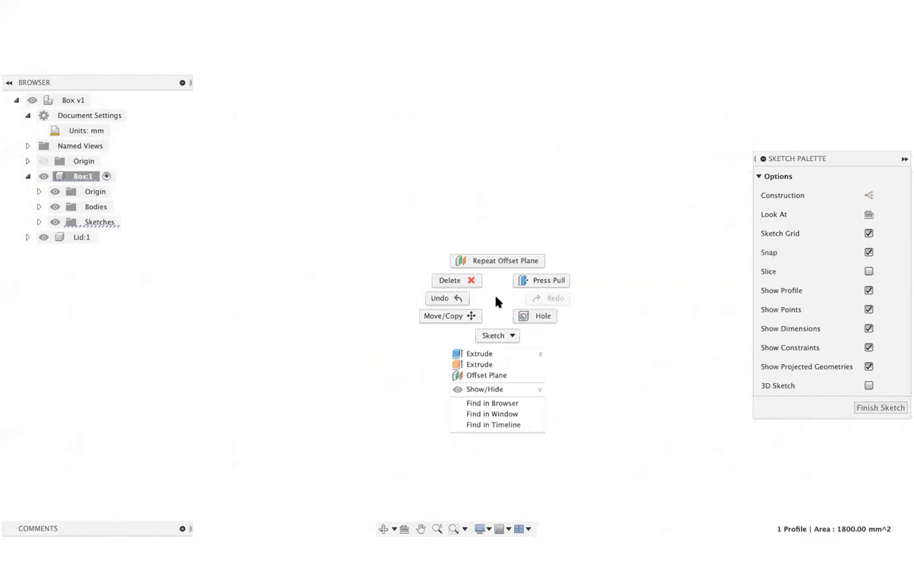
click(485, 376)
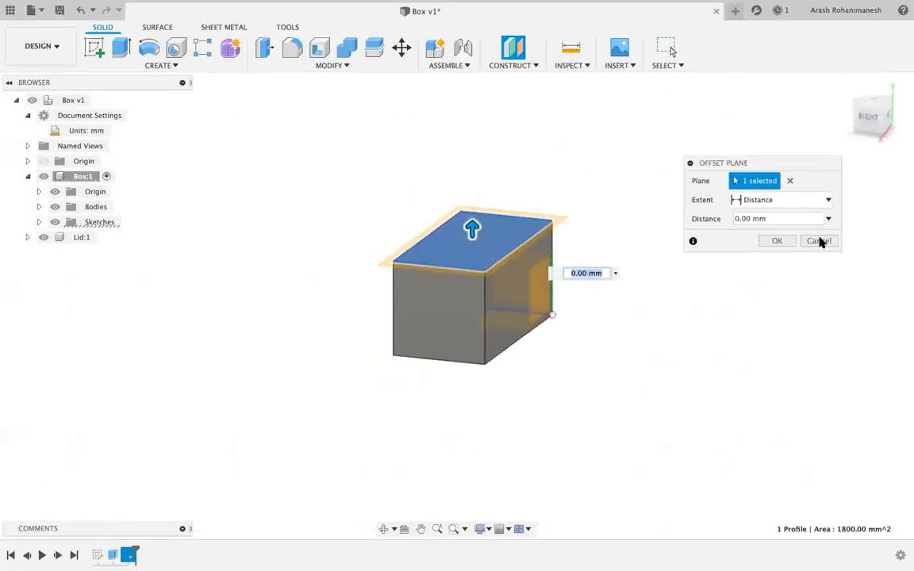
click(819, 240)
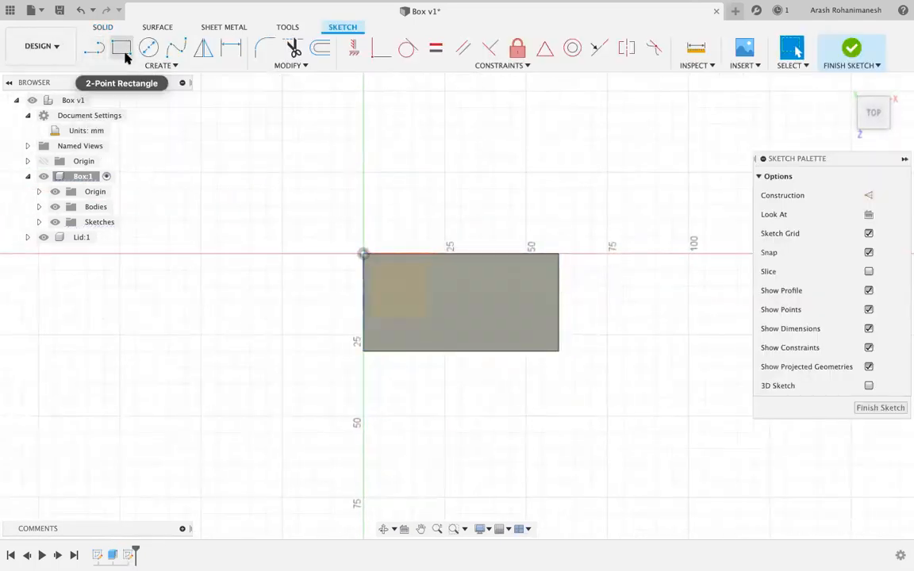
click(162, 65)
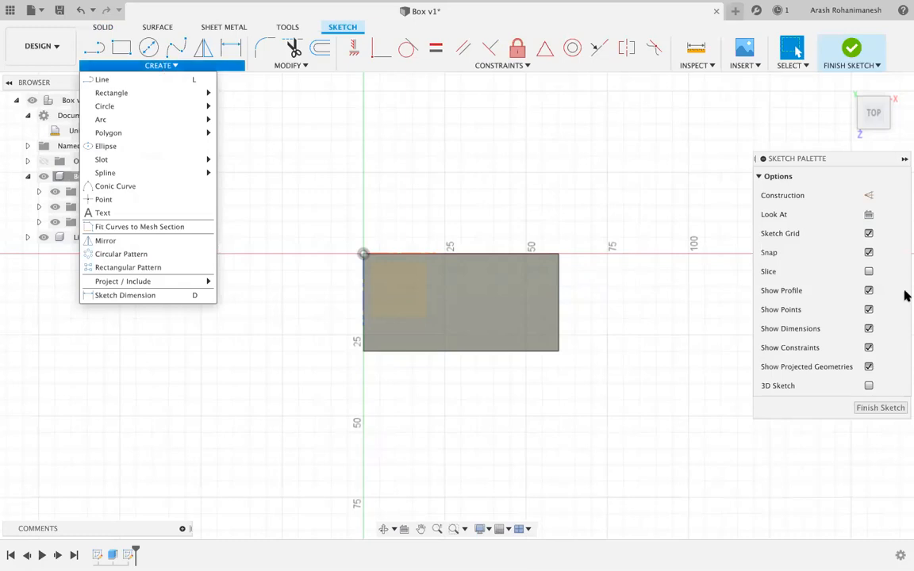
click(488, 312)
drag(877, 113, 802, 108)
right_click(472, 313)
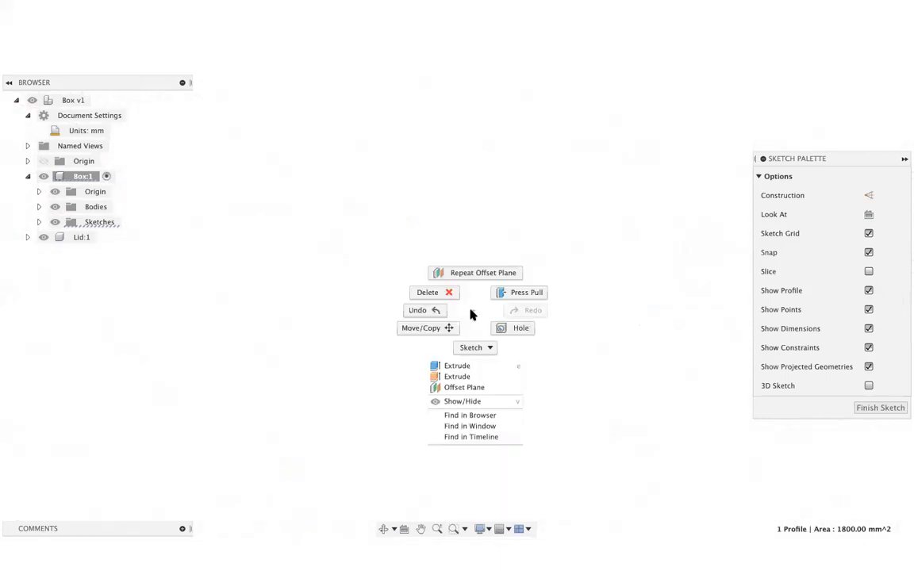
click(475, 311)
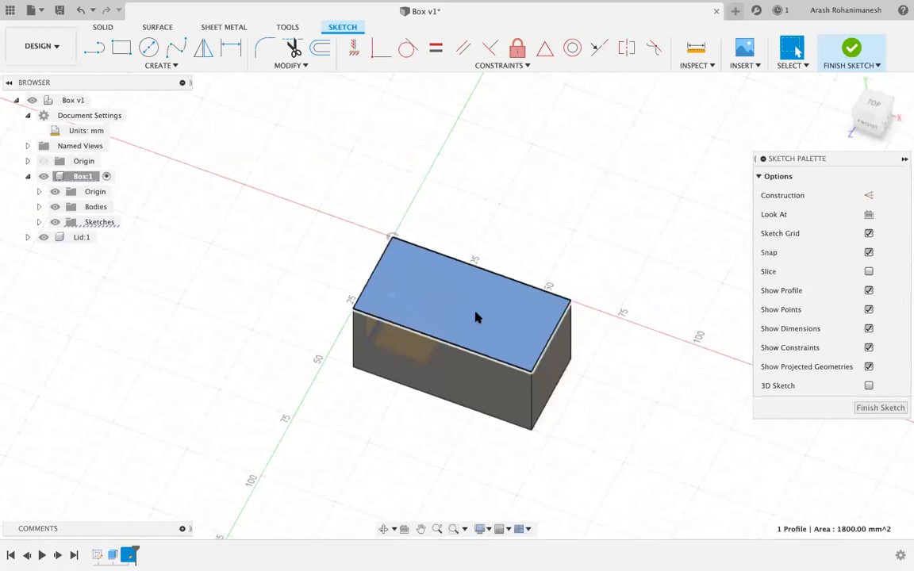
Offset the top-face rectangle loop inward by -3 mm to create the inner outline.
key(o)
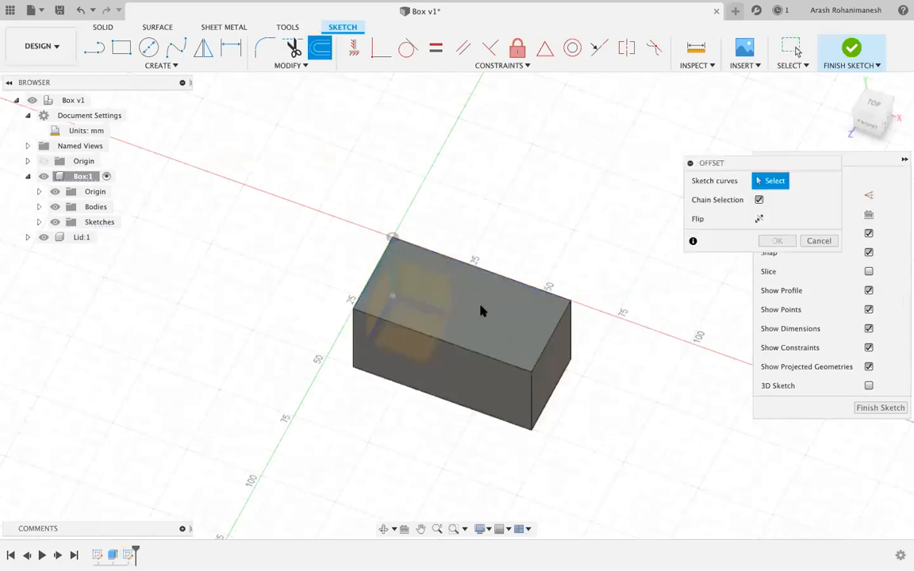
click(472, 350)
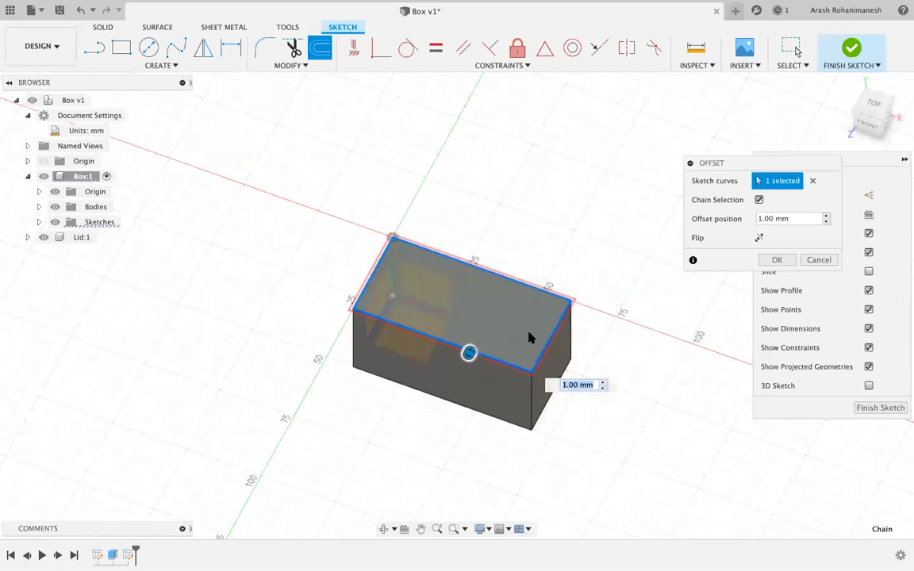
key(Escape)
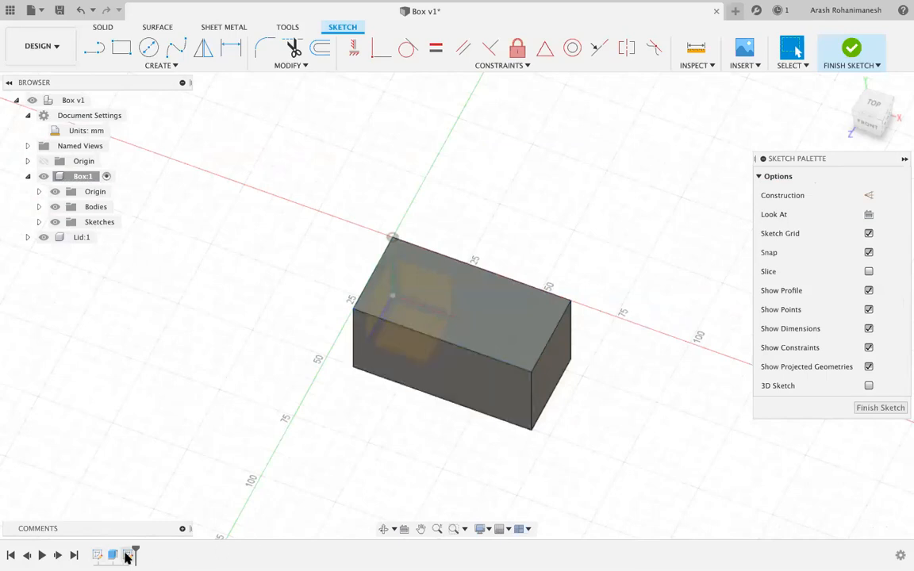
key(o)
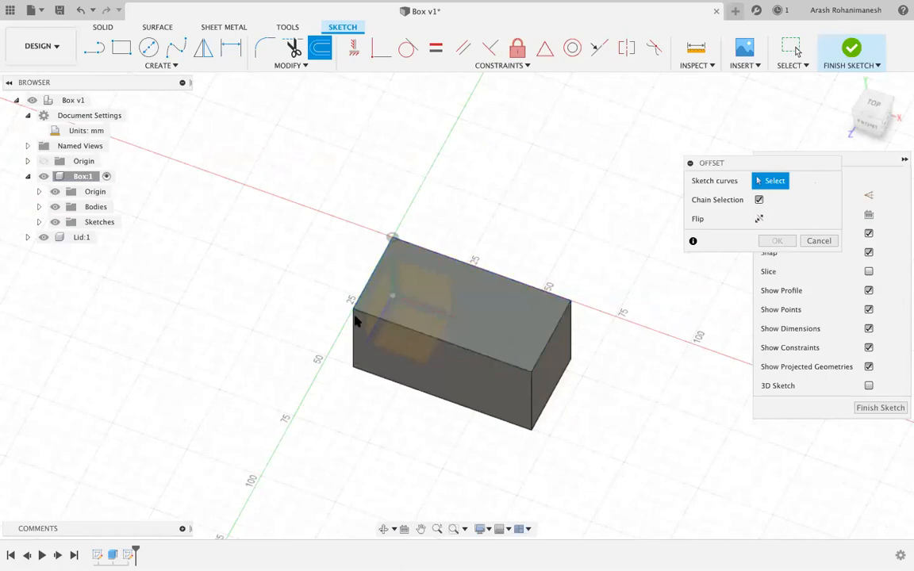
click(505, 367)
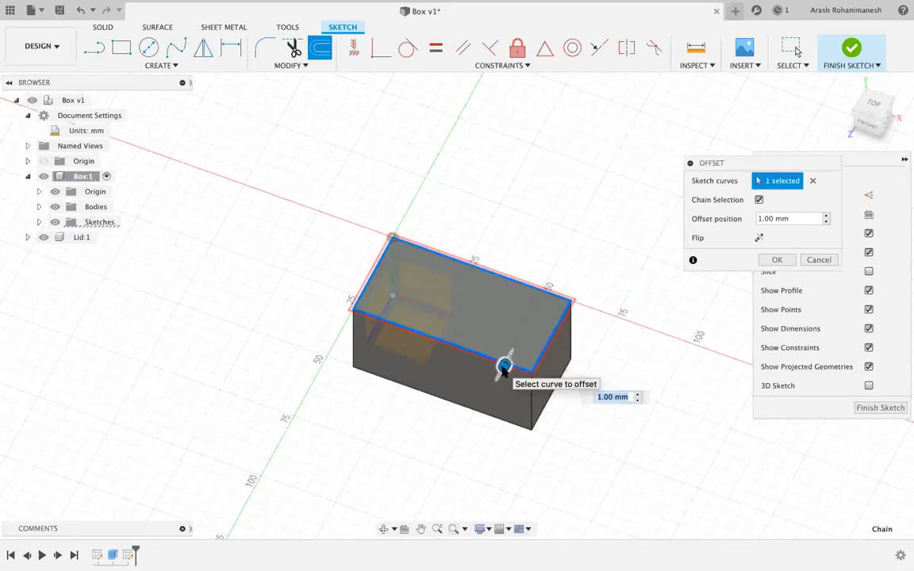
mouse_move(503, 366)
mouse_down()
mouse_move(496, 382)
mouse_move(511, 351)
mouse_move(494, 381)
mouse_move(510, 354)
mouse_up()
click(618, 386)
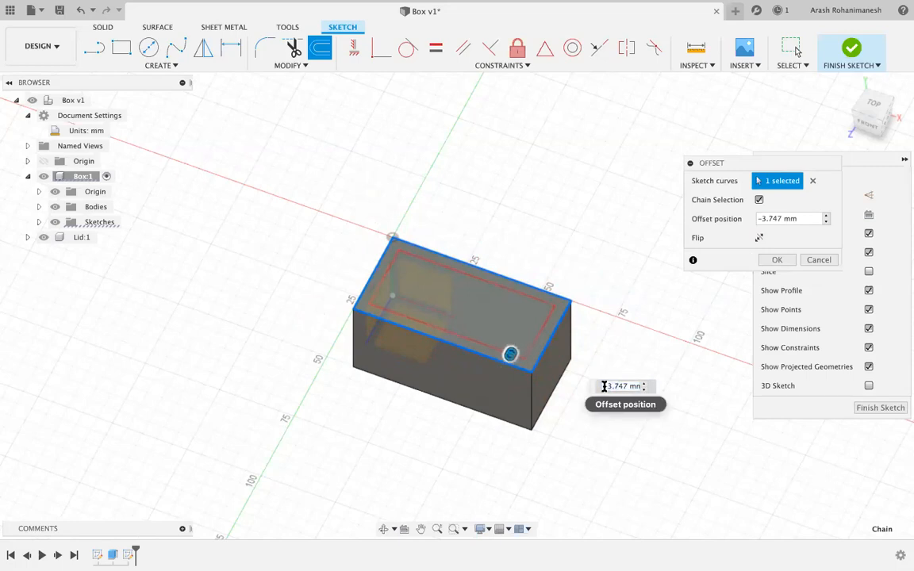
drag(605, 387, 656, 387)
text(-3)
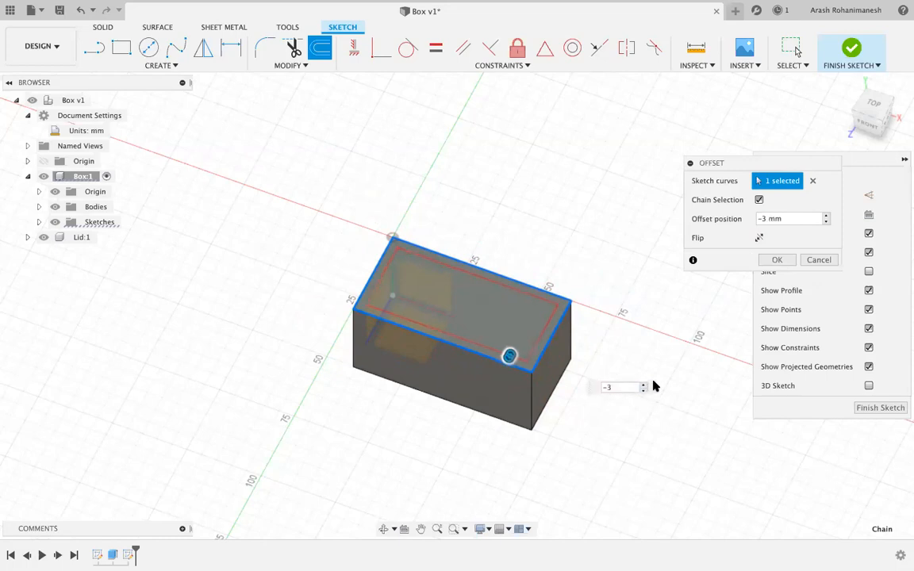
key(Return)
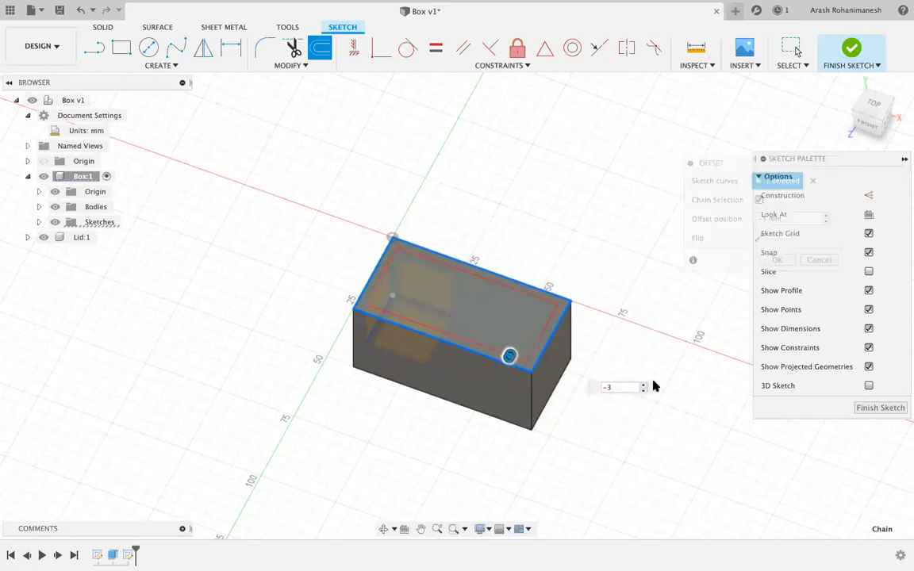
Orbit to the box's front corner and select the inner profile on the top face.
scroll(508, 373, up, 5)
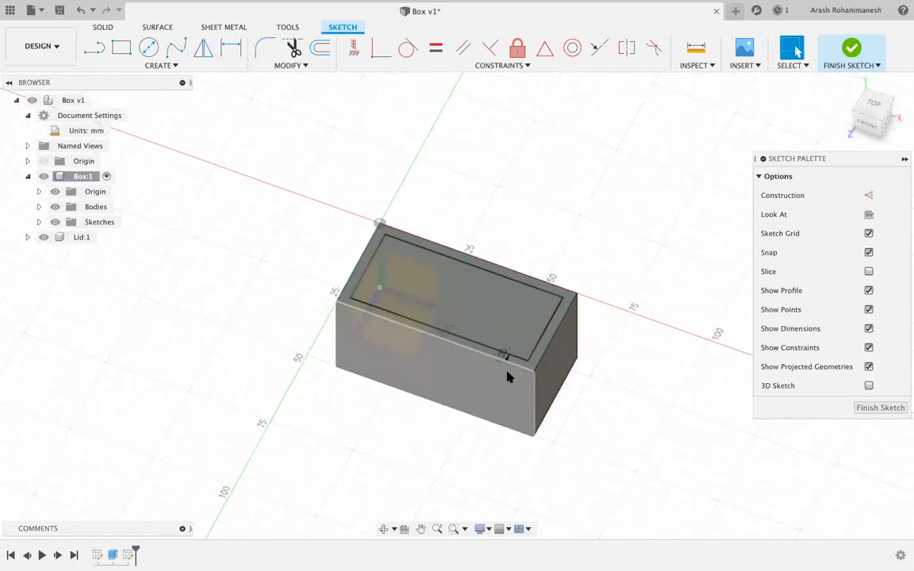
scroll(530, 307, up, 3)
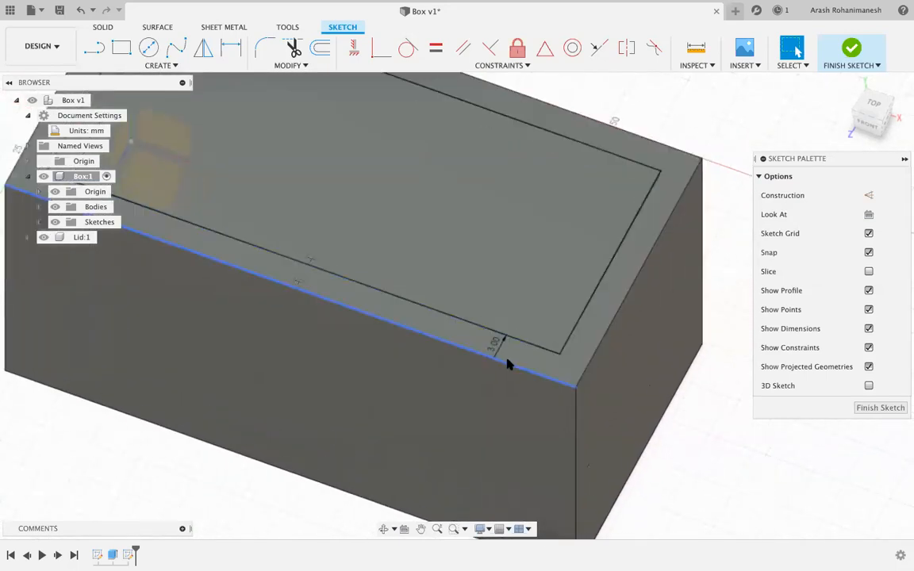
scroll(508, 350, down, 2)
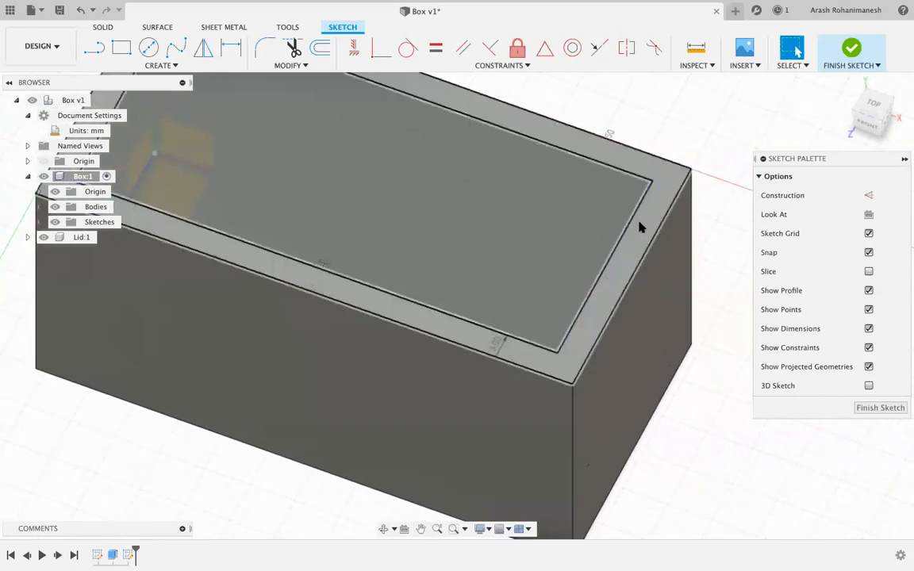
scroll(380, 316, down, 2)
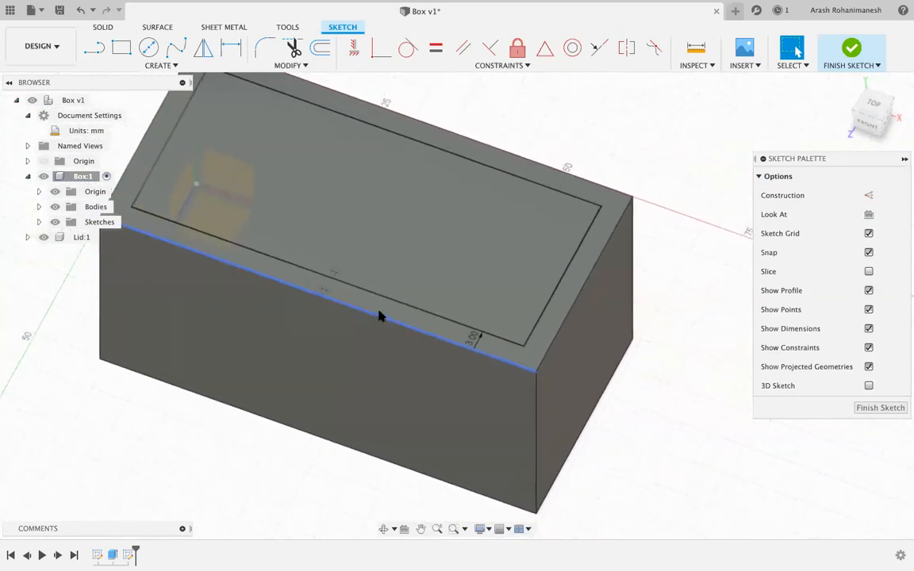
scroll(376, 315, down, 1)
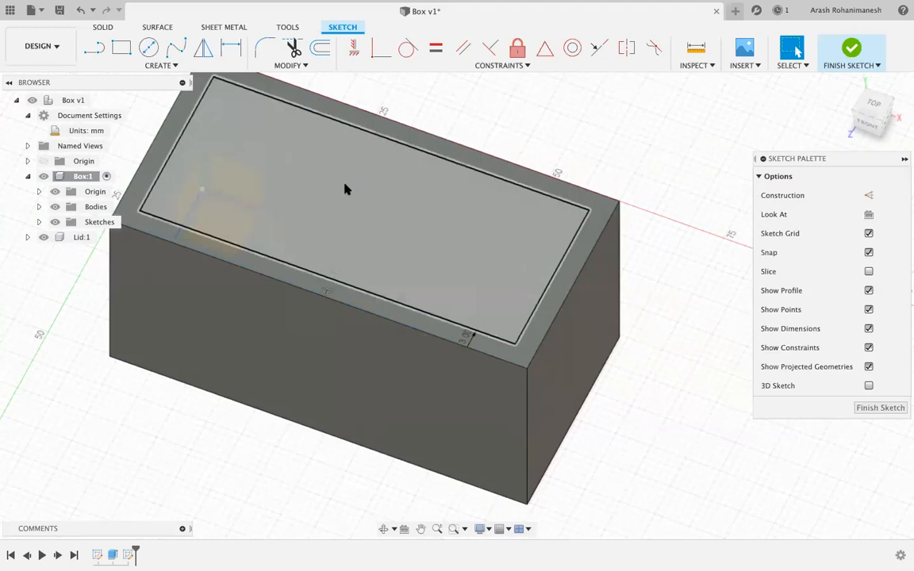
mouse_move(874, 102)
mouse_down()
mouse_move(860, 98)
mouse_move(867, 101)
mouse_up()
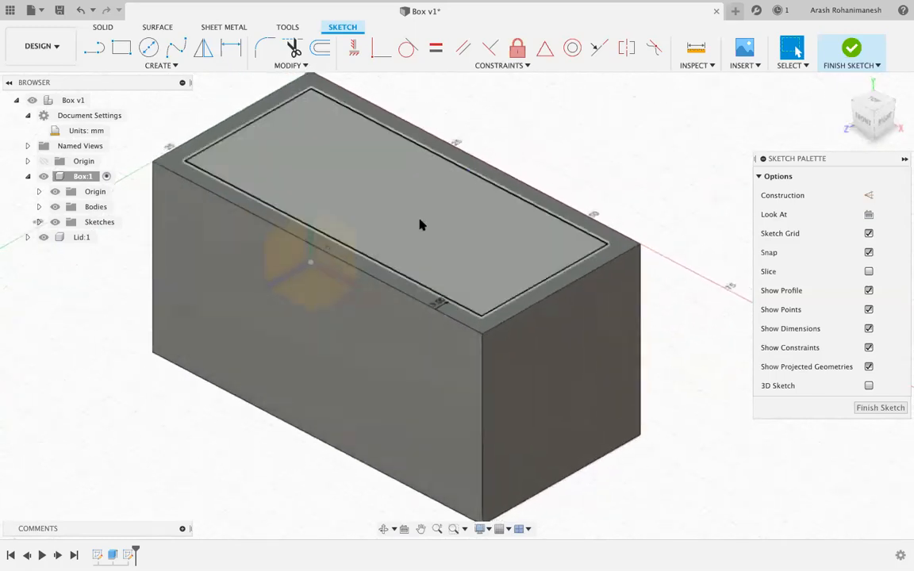
click(371, 193)
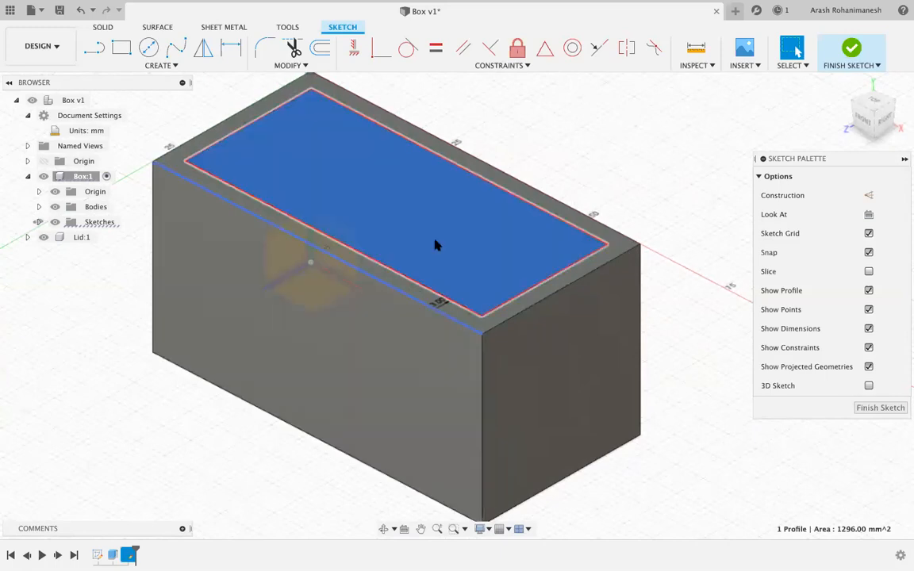
Finish the sketch containing the 1296 mm² inner profile.
scroll(398, 190, down, 5)
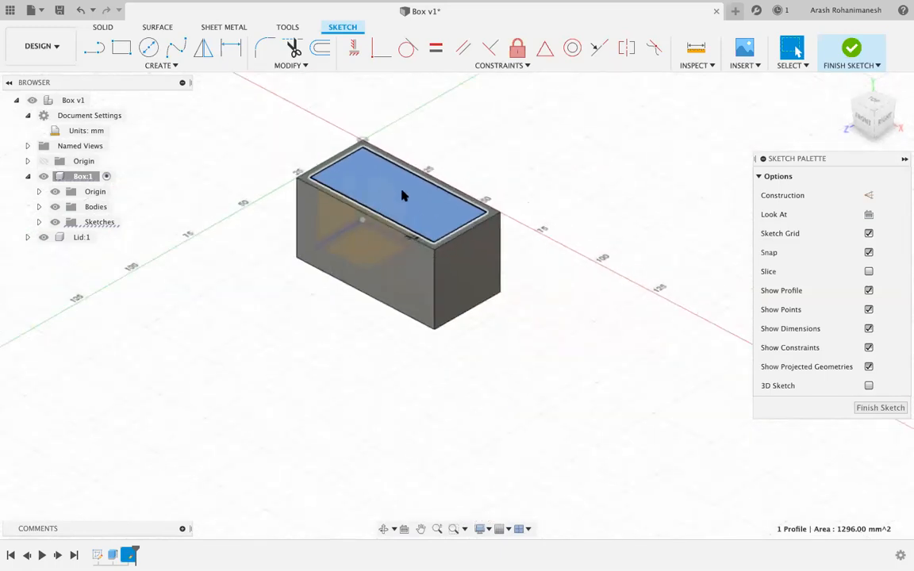
scroll(397, 189, up, 5)
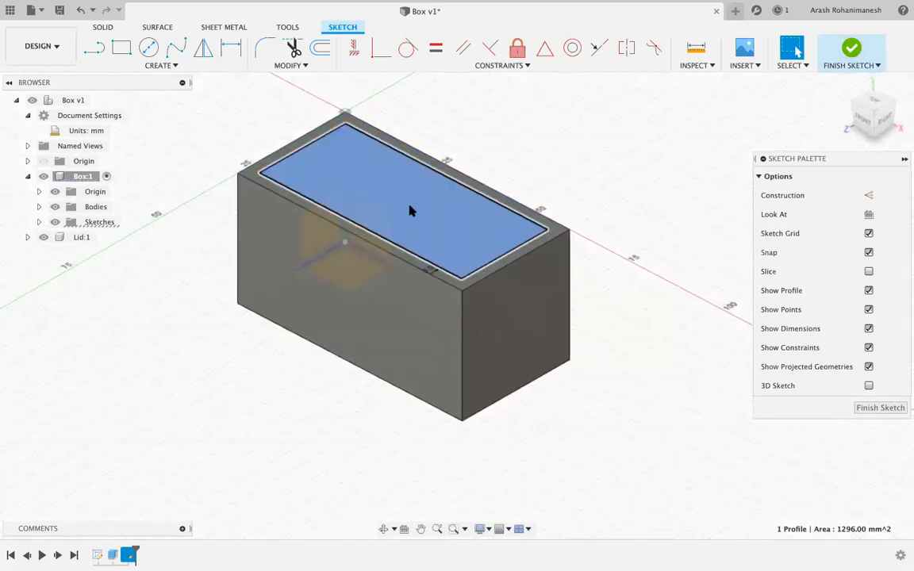
click(854, 49)
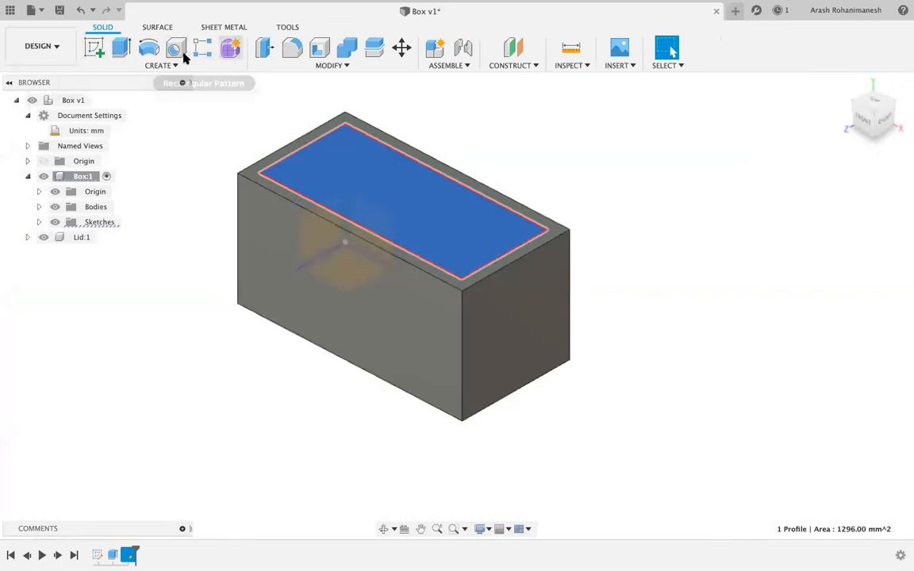
Press-pull the inner profile down into a -37 mm cut and show the Extent choices.
key(q)
click(453, 216)
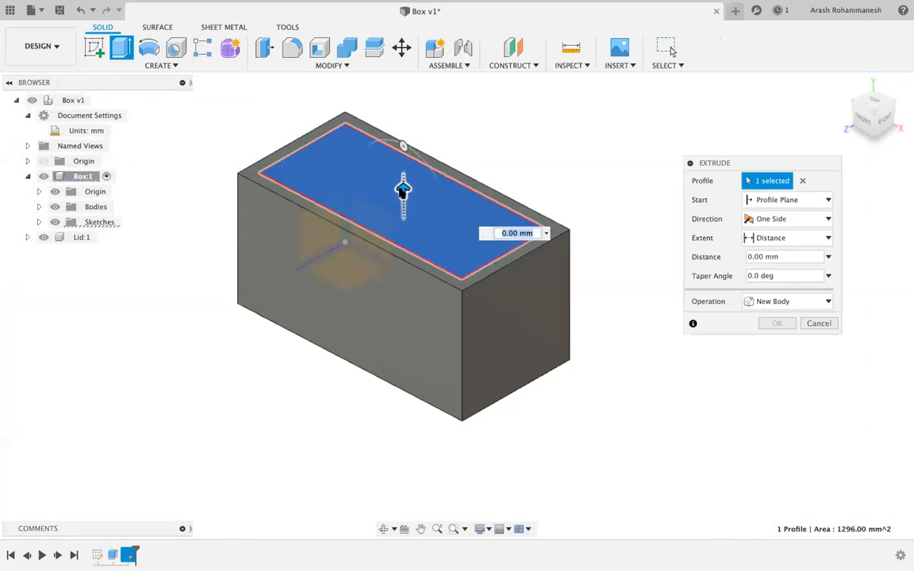
drag(404, 190, 433, 307)
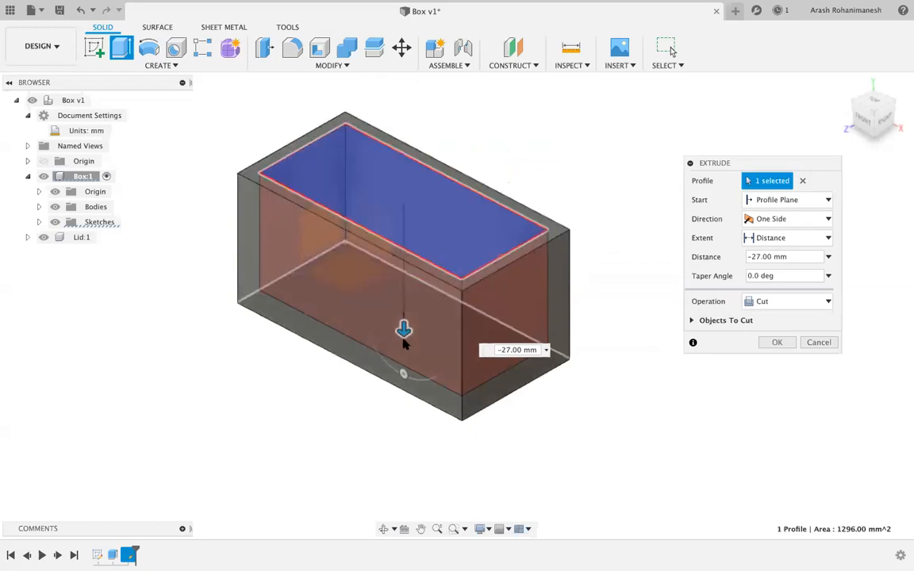
mouse_move(403, 335)
mouse_down()
mouse_move(404, 343)
mouse_move(404, 321)
mouse_move(403, 341)
mouse_up()
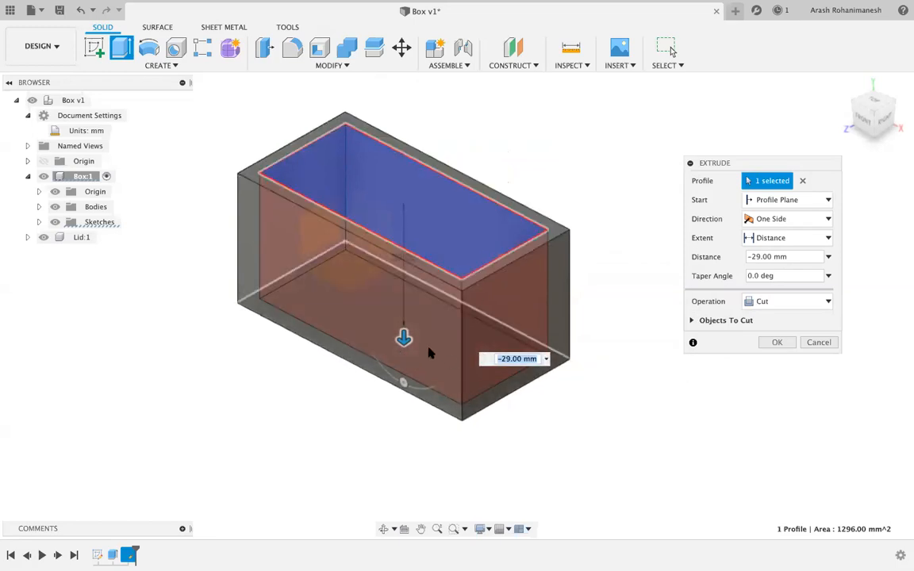
drag(403, 341, 405, 328)
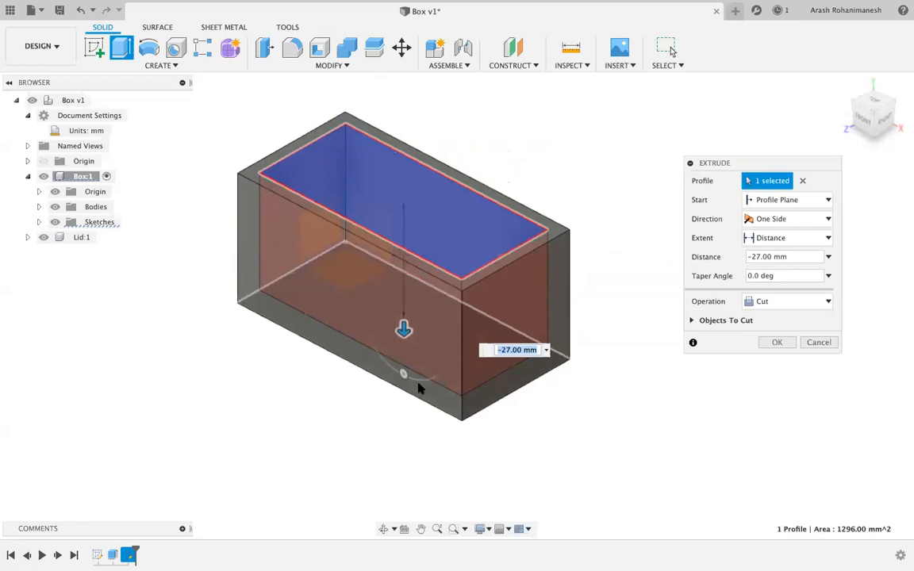
drag(870, 103, 867, 74)
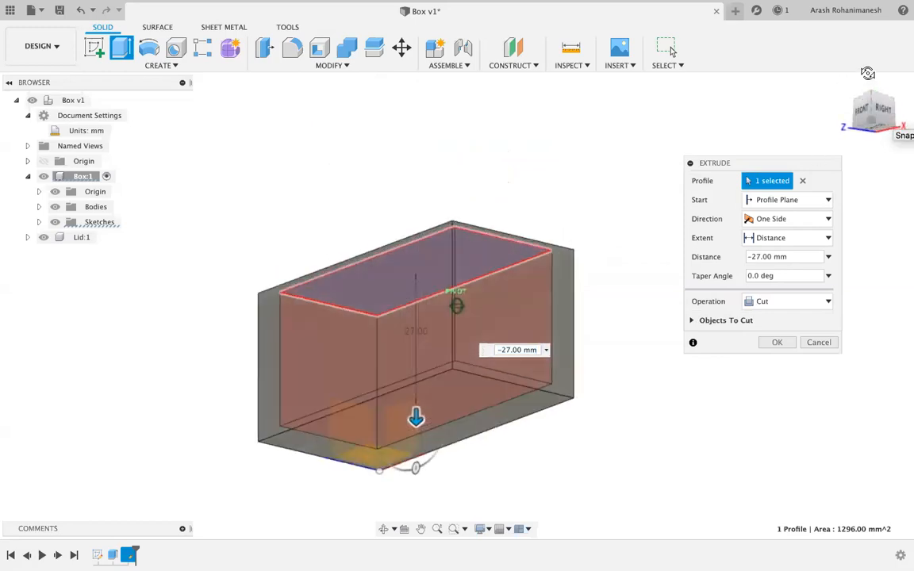
drag(416, 421, 419, 469)
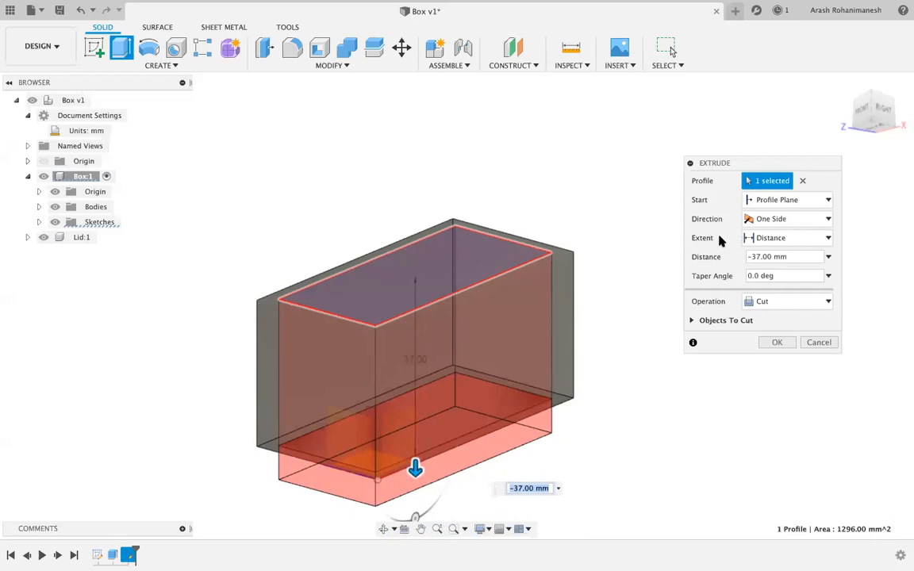
click(765, 241)
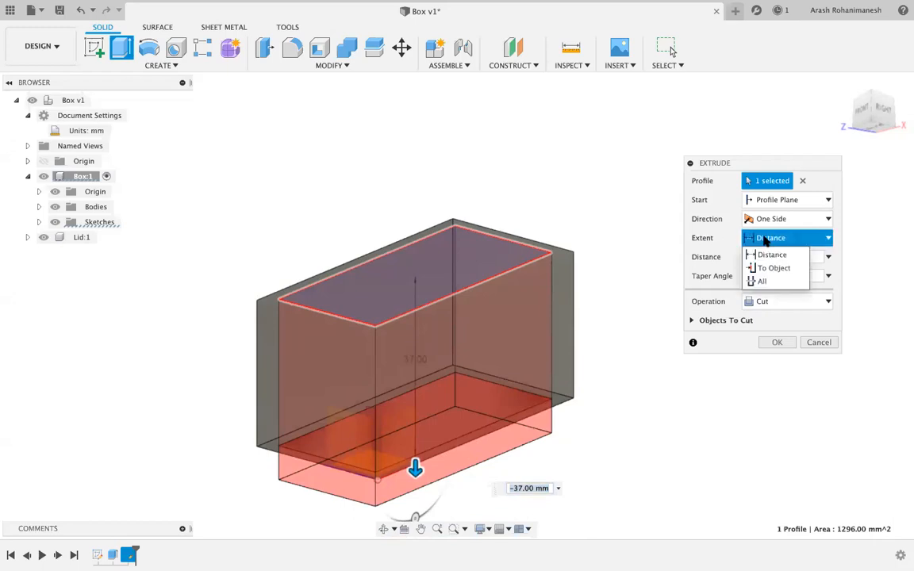
End the cut at the box's bottom face with a -3 mm offset and apply it.
click(773, 269)
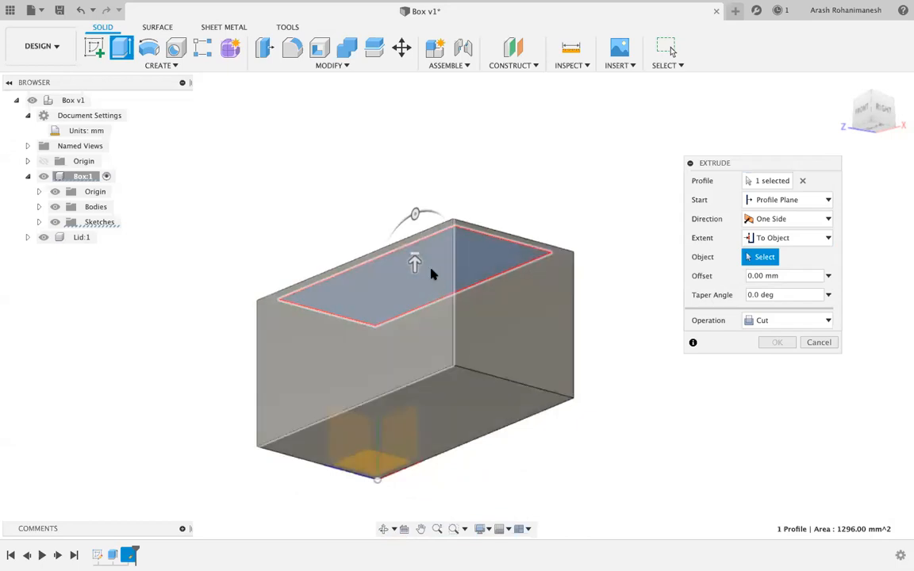
click(470, 409)
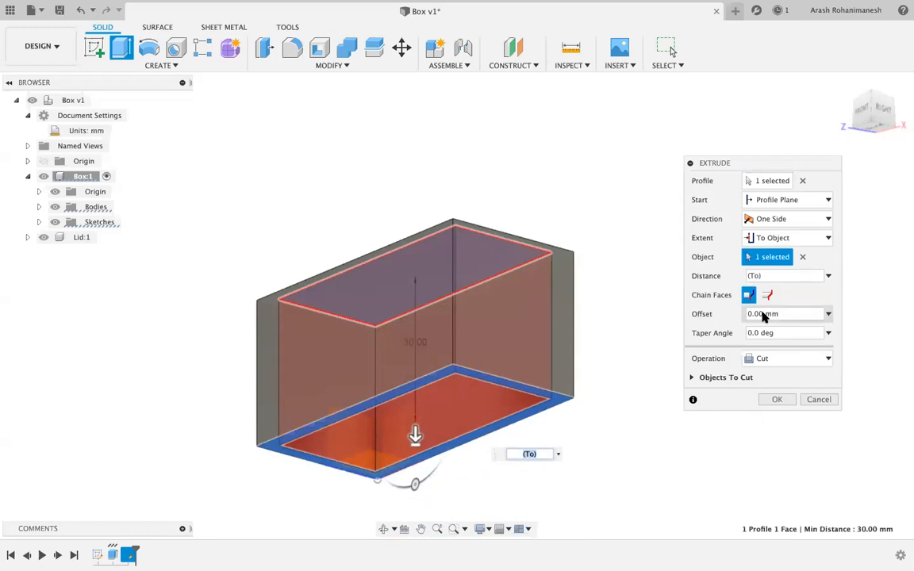
click(757, 315)
drag(782, 314, 729, 314)
text(3)
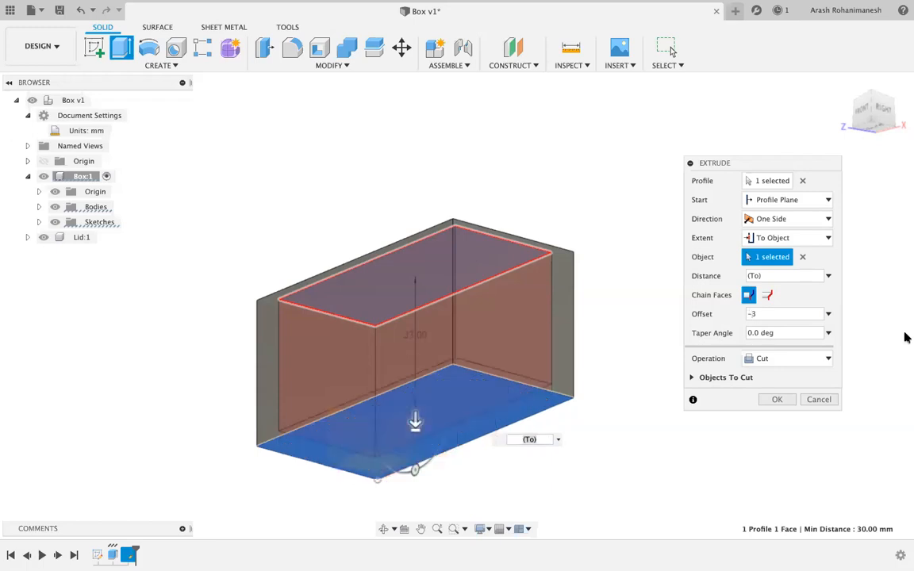
click(778, 400)
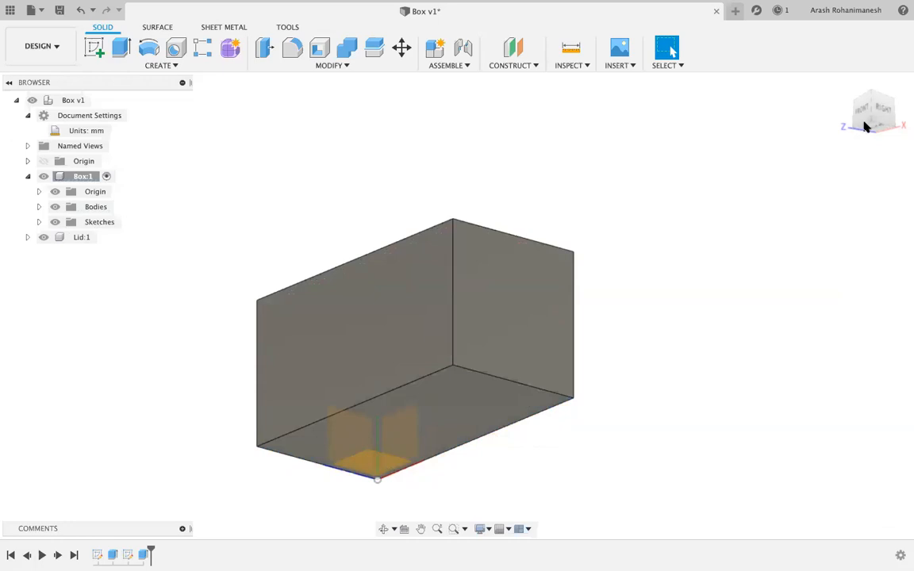
drag(878, 122, 868, 171)
mouse_move(388, 173)
shift+middle_down()
mouse_move(367, 141)
mouse_move(361, 104)
mouse_move(416, 147)
mouse_move(388, 171)
shift+middle_up()
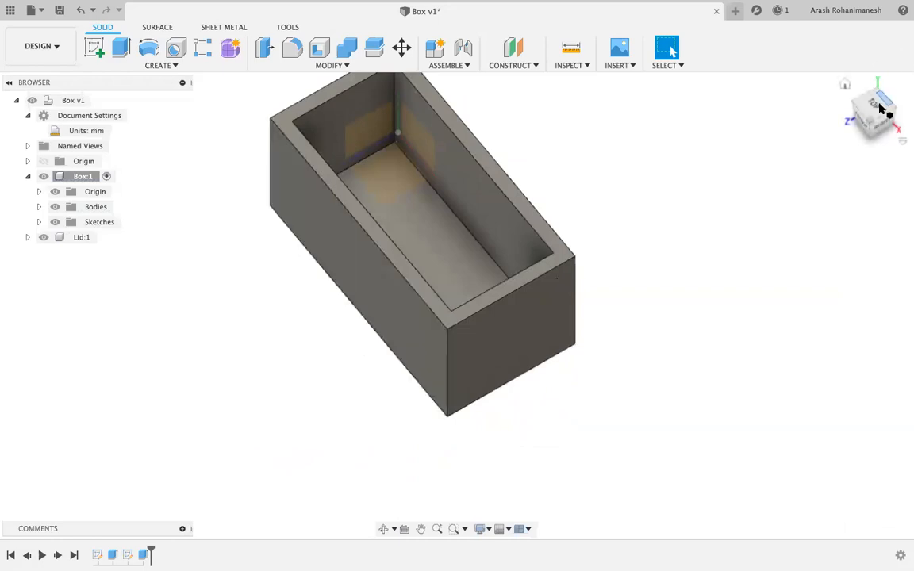
mouse_move(879, 114)
mouse_down()
mouse_move(871, 96)
mouse_move(843, 81)
mouse_move(762, 73)
mouse_move(772, 76)
mouse_move(741, 94)
mouse_move(788, 119)
mouse_move(853, 119)
mouse_move(871, 89)
mouse_move(836, 98)
mouse_move(827, 85)
mouse_move(763, 77)
mouse_move(847, 108)
mouse_move(877, 94)
mouse_up()
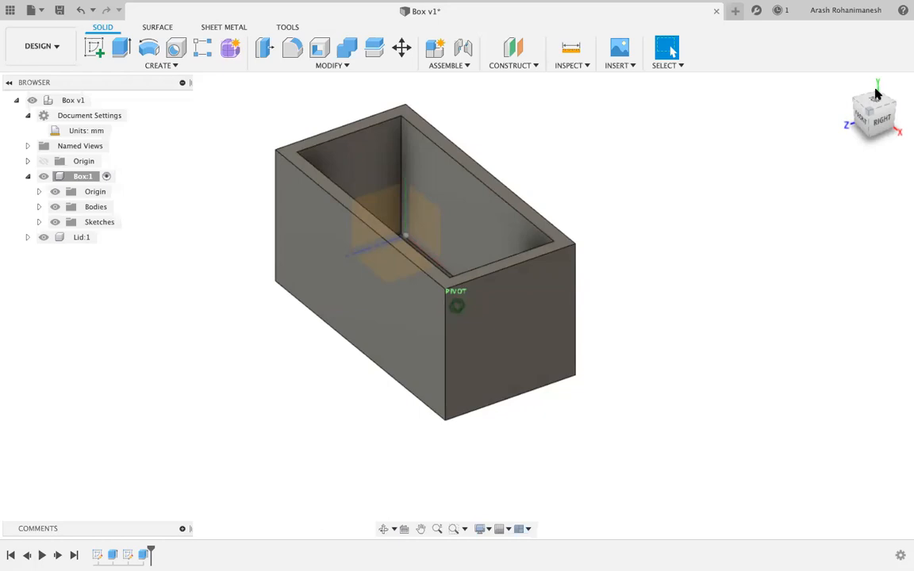
drag(877, 94, 875, 95)
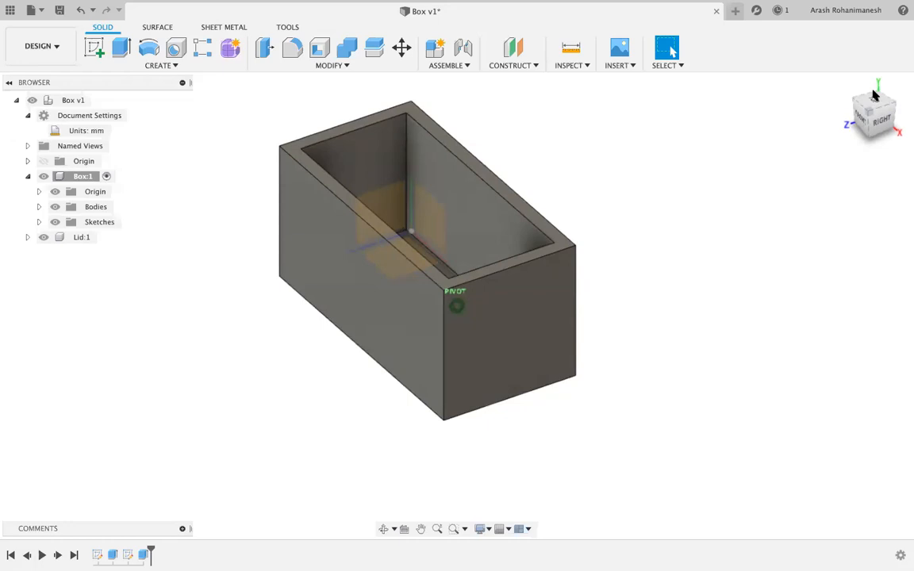
drag(875, 95, 876, 96)
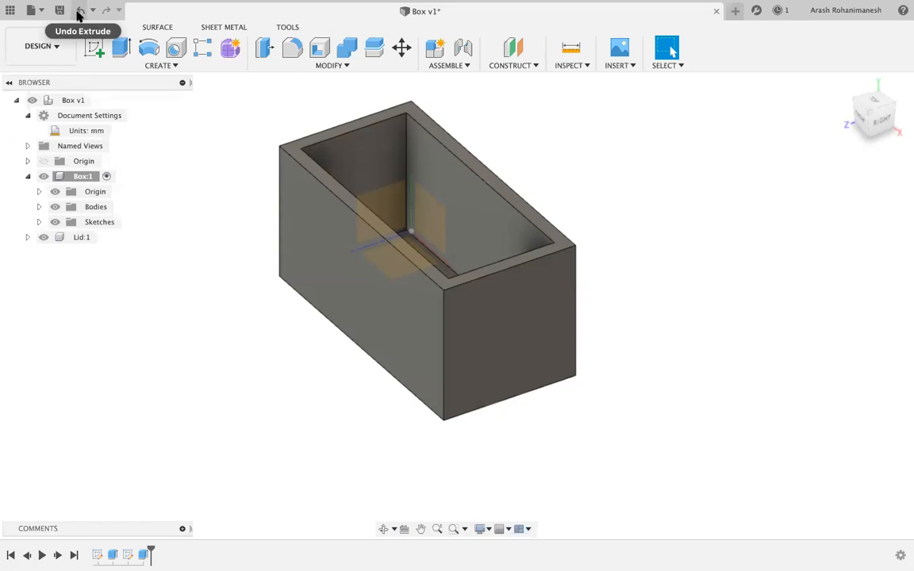
Undo the hollowing extrude, then open and finish Sketch1 from the timeline.
click(79, 11)
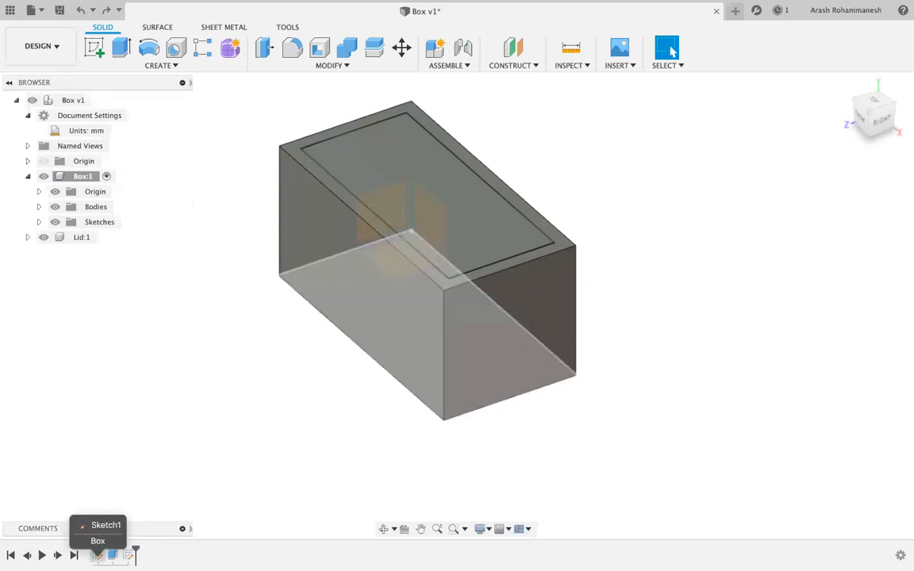
click(95, 557)
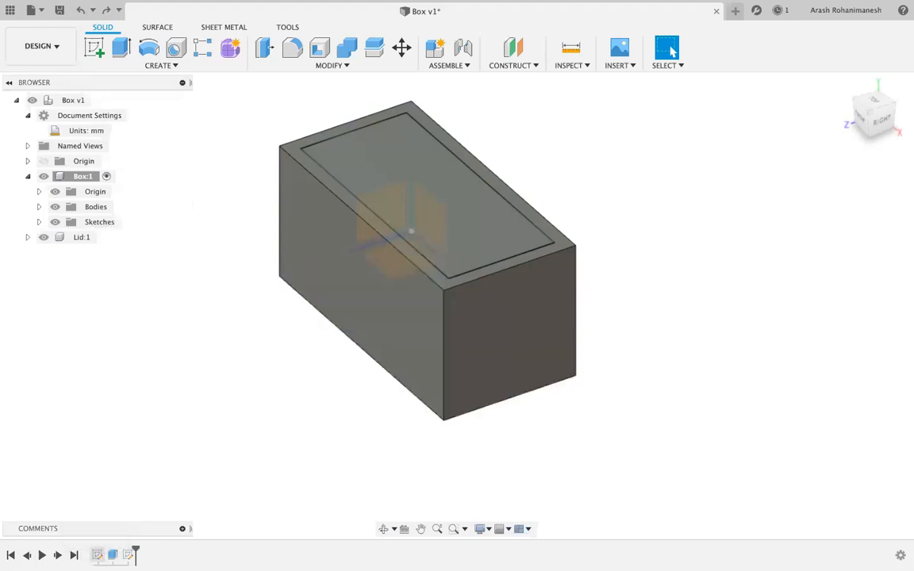
double_click(96, 557)
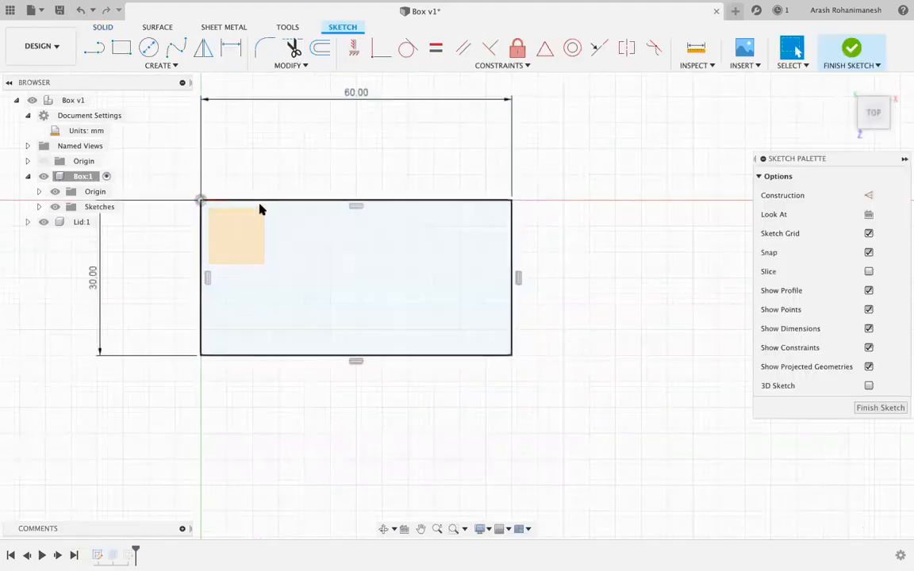
click(113, 555)
click(865, 407)
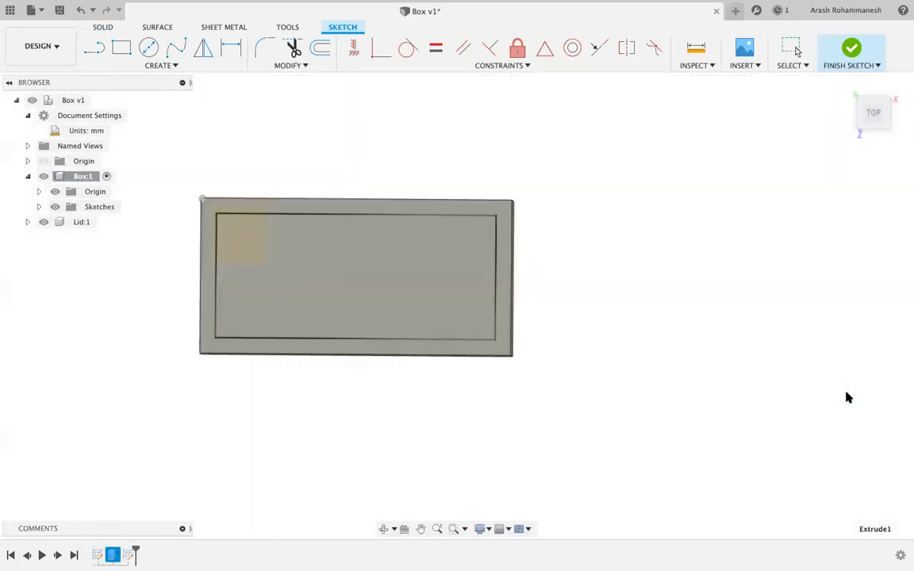
key(Escape)
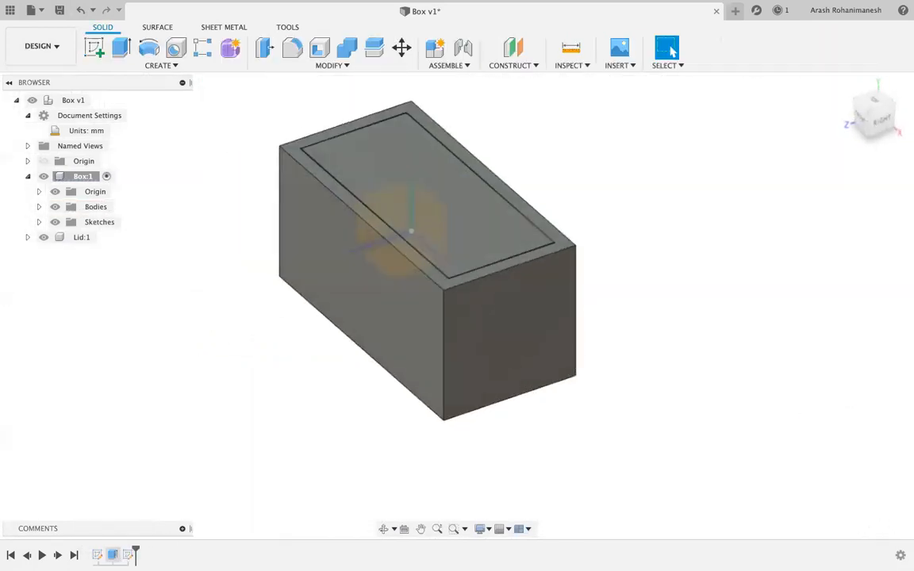
double_click(113, 558)
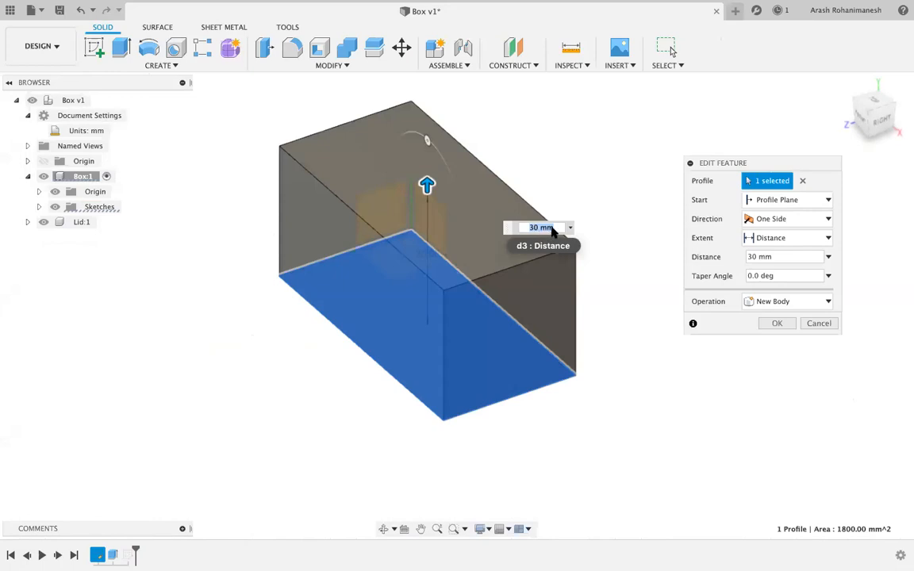
click(819, 324)
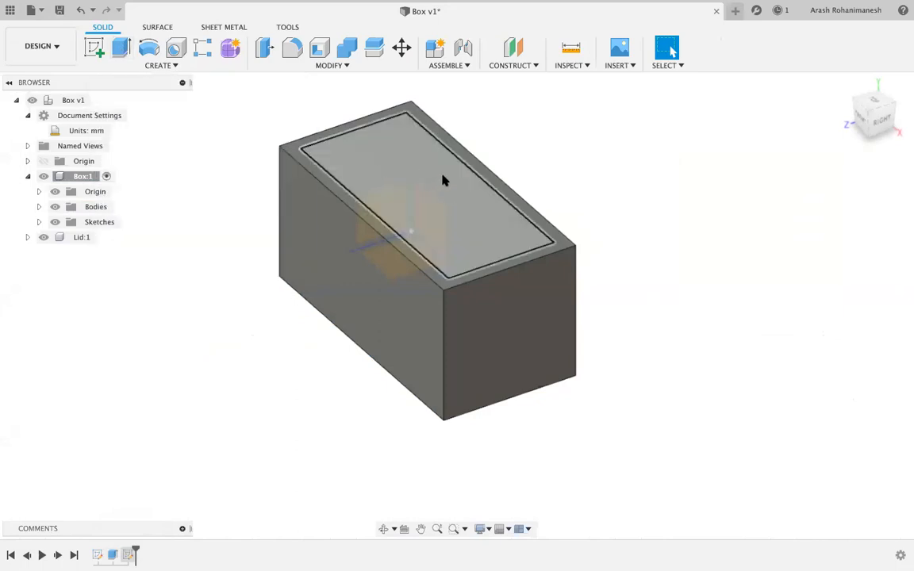
Press-pull the top profile down into a cut set to end at a chosen object.
key(q)
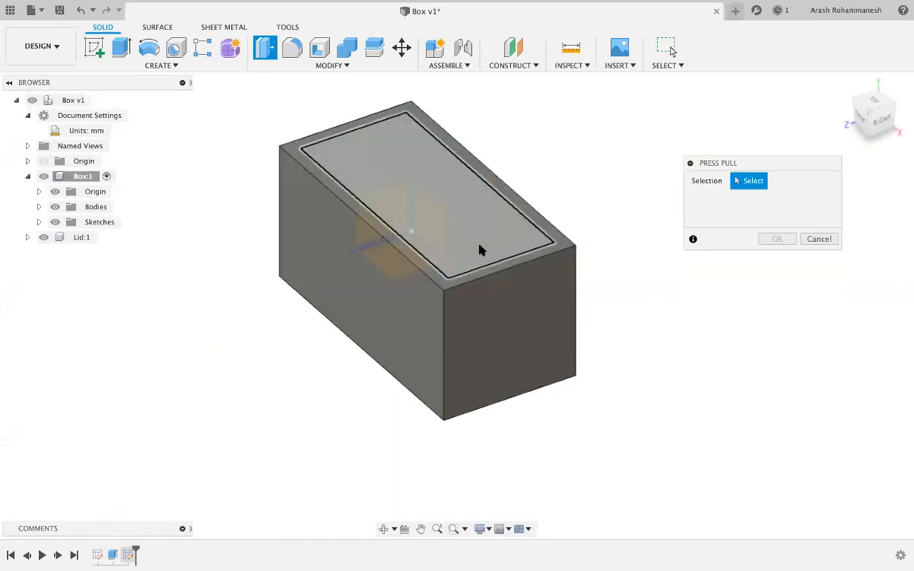
click(458, 183)
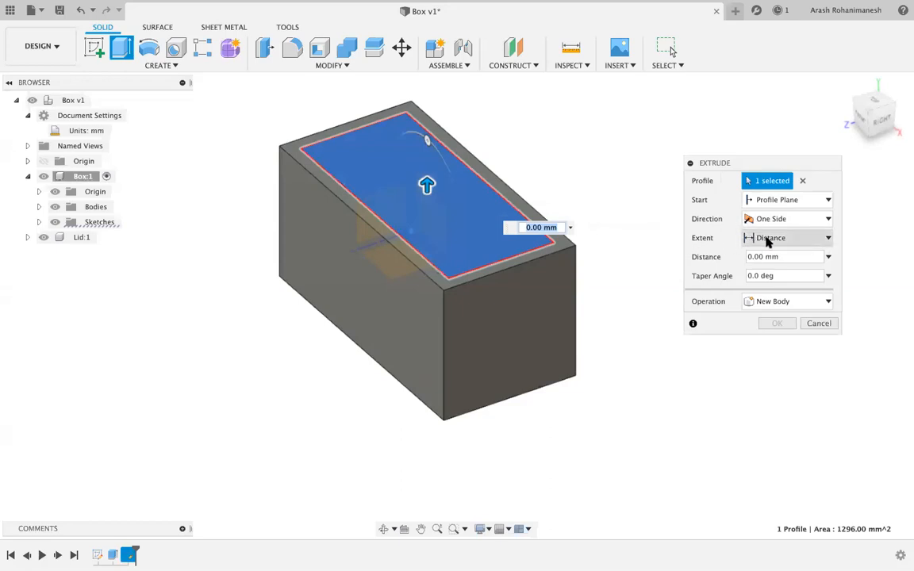
drag(427, 185, 427, 301)
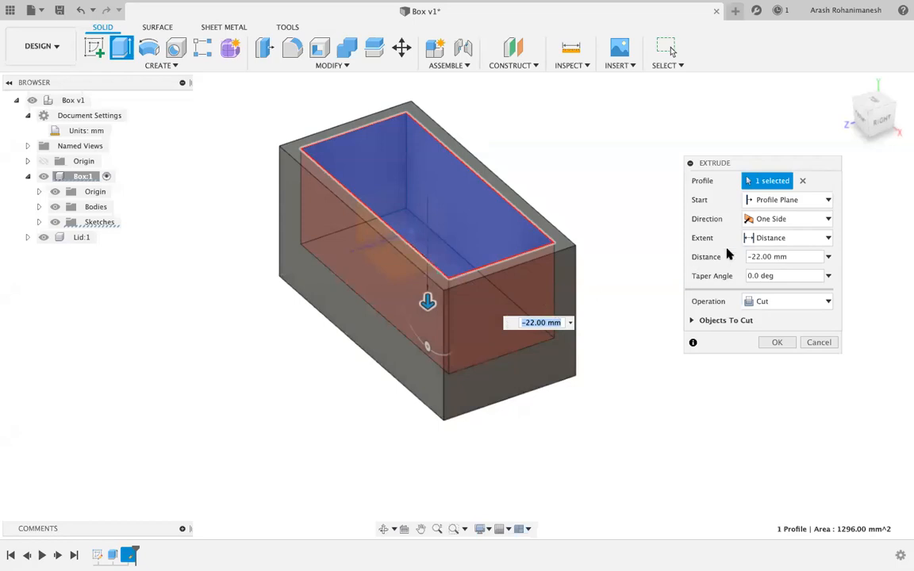
click(799, 245)
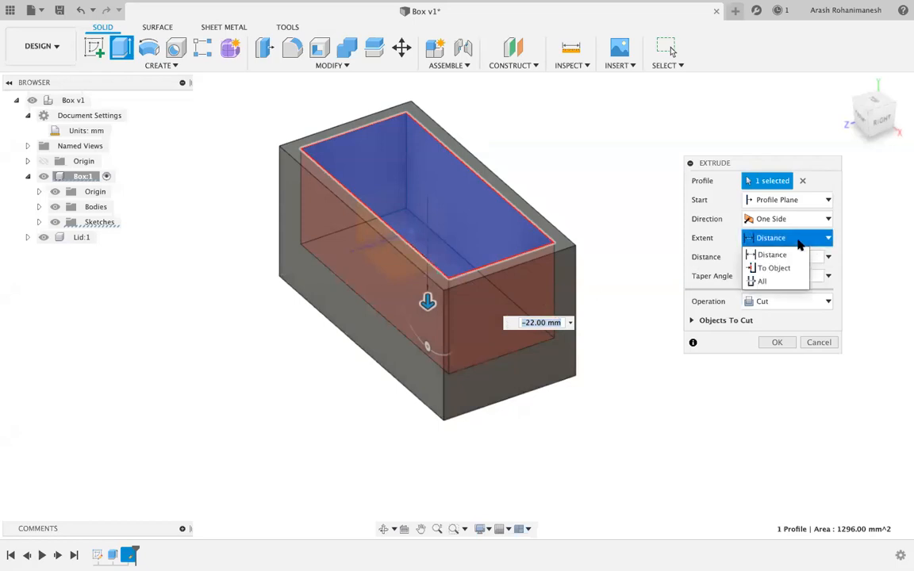
click(756, 254)
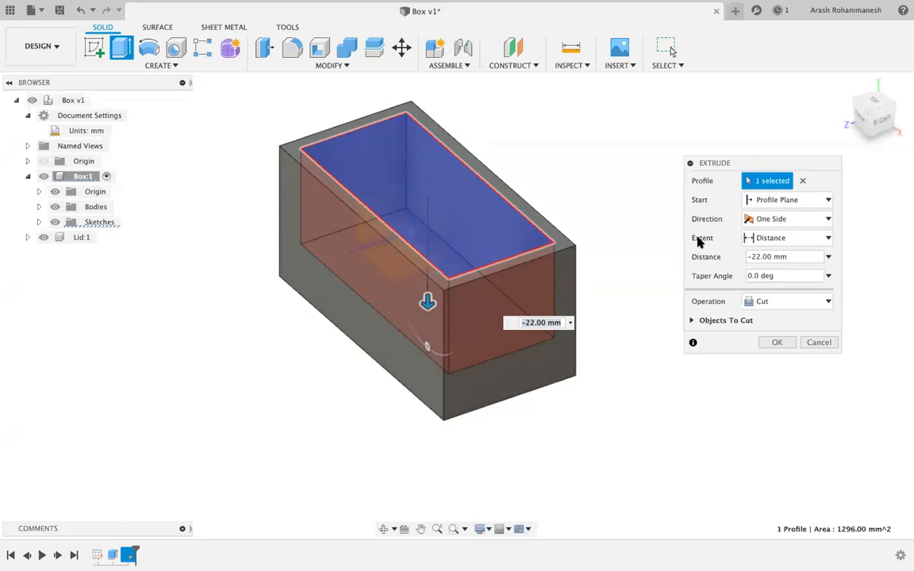
click(802, 240)
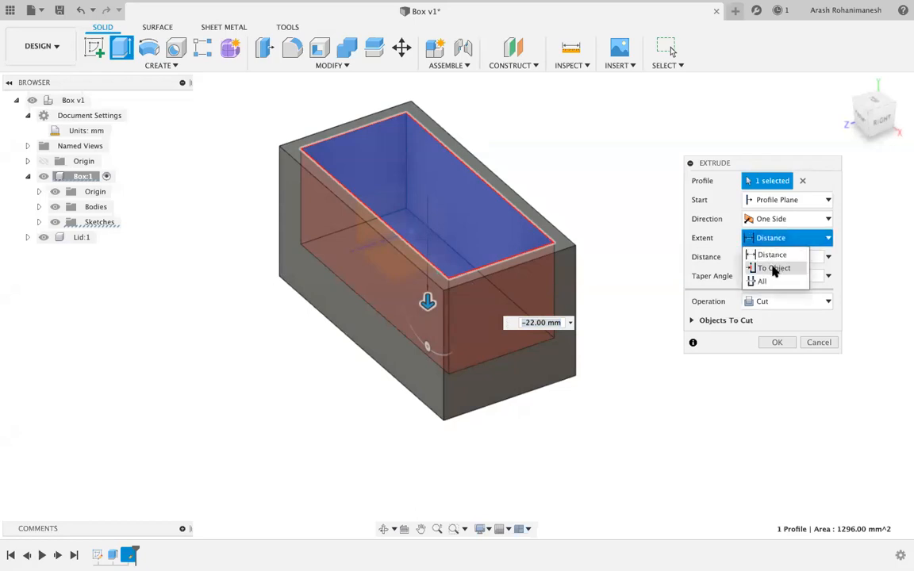
click(775, 268)
Limit the cut to the bottom face with a -3 mm offset and apply it.
mouse_move(881, 128)
mouse_down()
mouse_move(869, 91)
mouse_move(870, 109)
mouse_up()
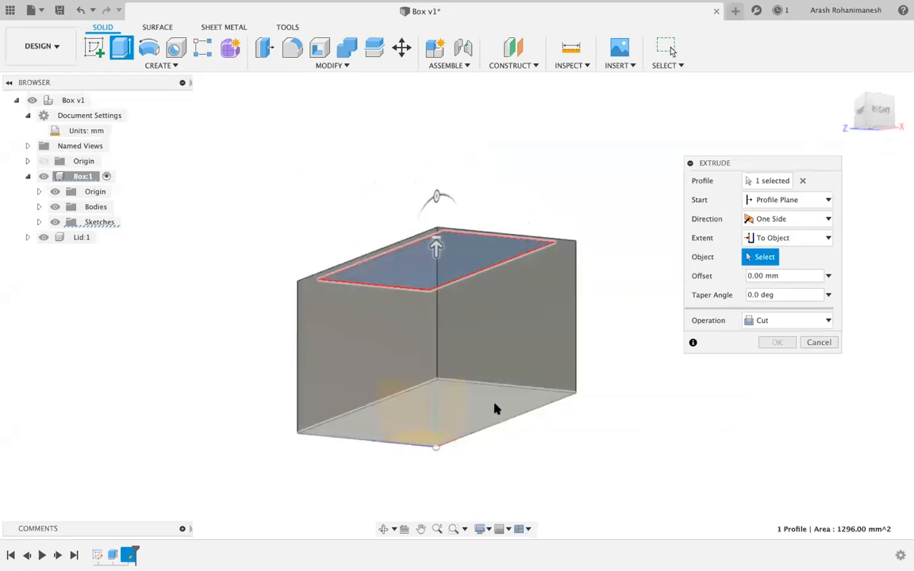
click(499, 408)
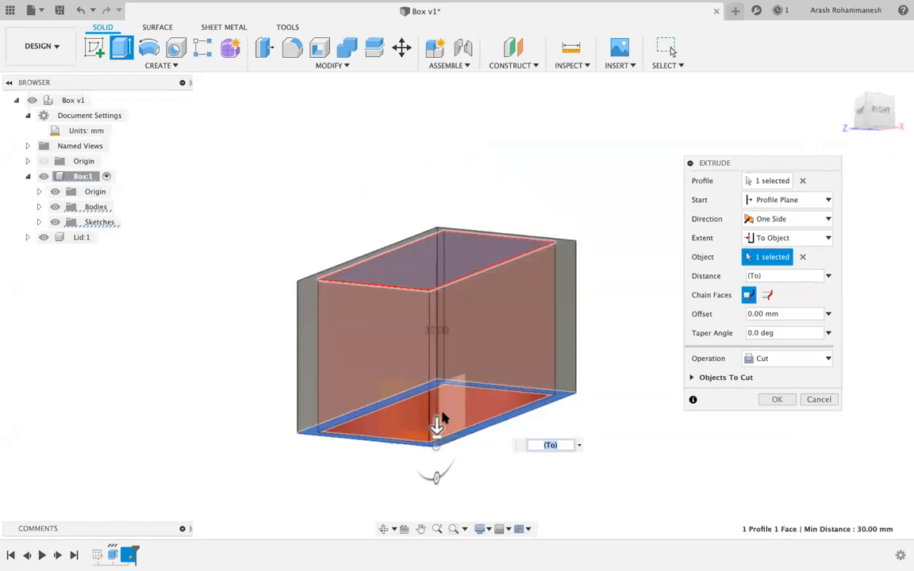
click(761, 314)
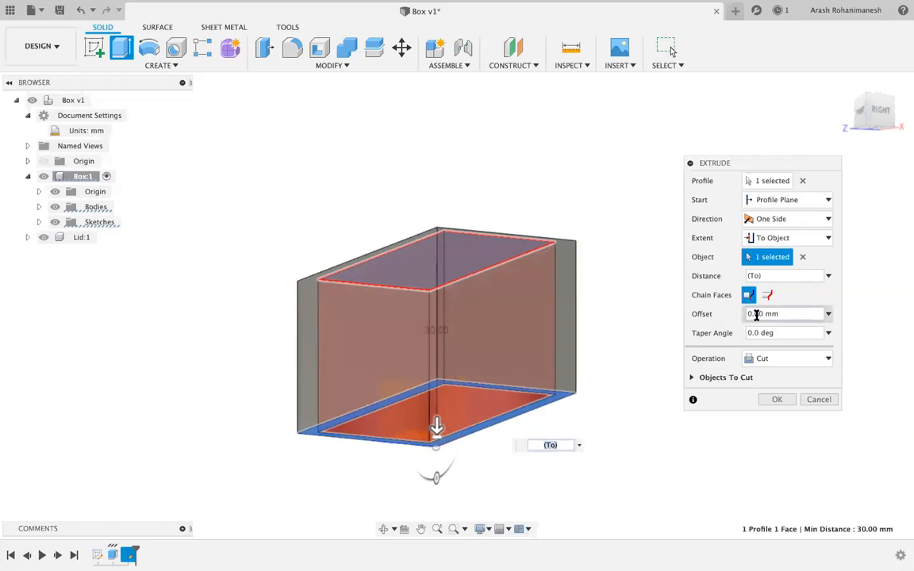
drag(784, 312, 725, 316)
text(-)
key(Return)
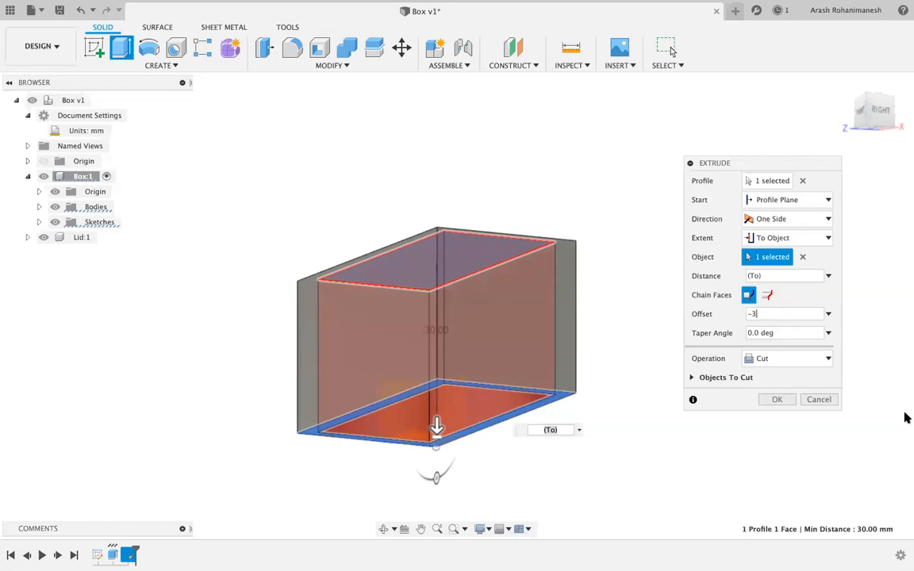
click(779, 400)
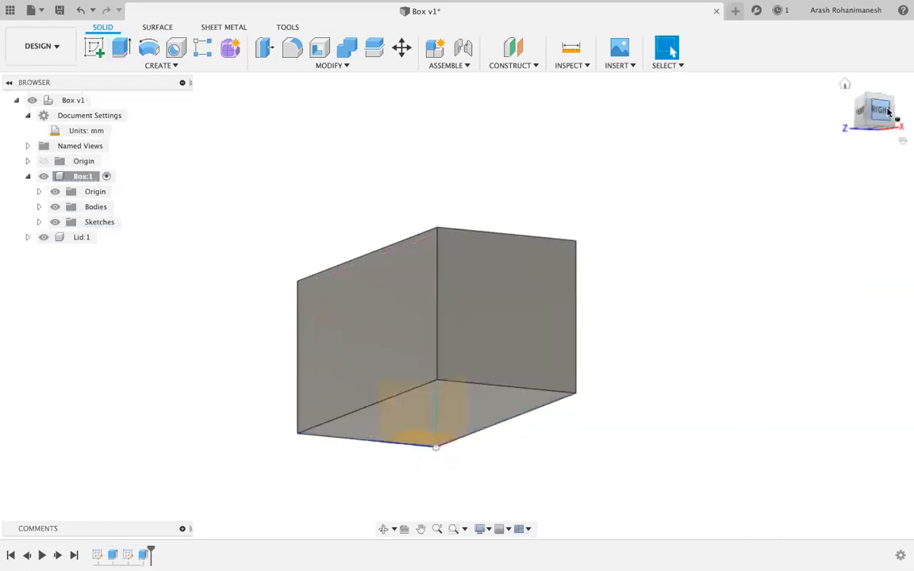
Change Extrude1's distance from 30 mm to 50 mm and view the taller box.
mouse_move(886, 113)
mouse_down()
mouse_move(873, 121)
mouse_move(865, 151)
mouse_move(840, 148)
mouse_up()
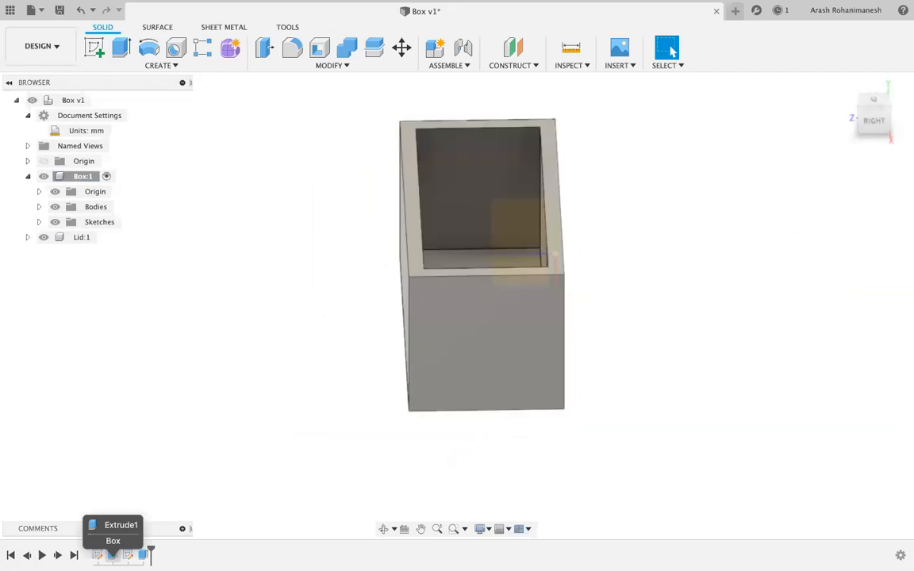
double_click(112, 555)
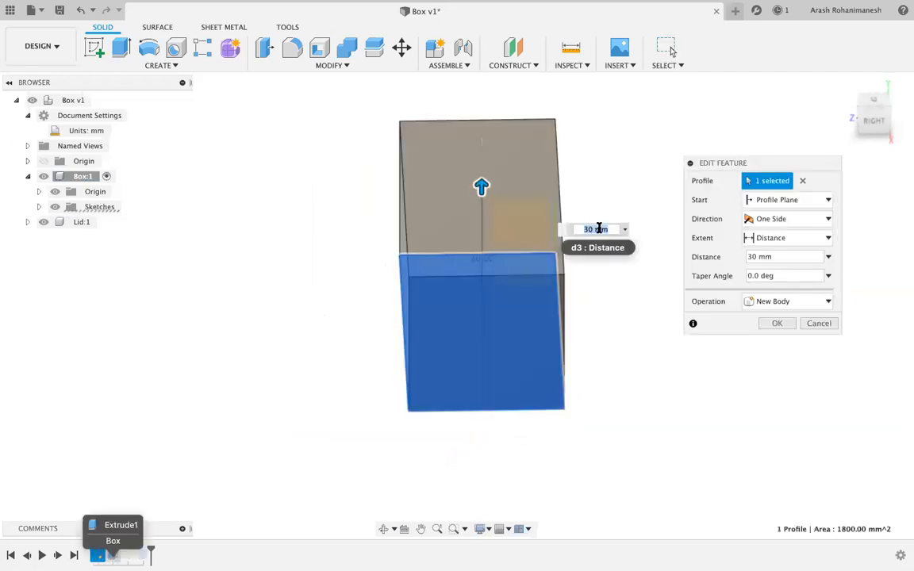
text(50)
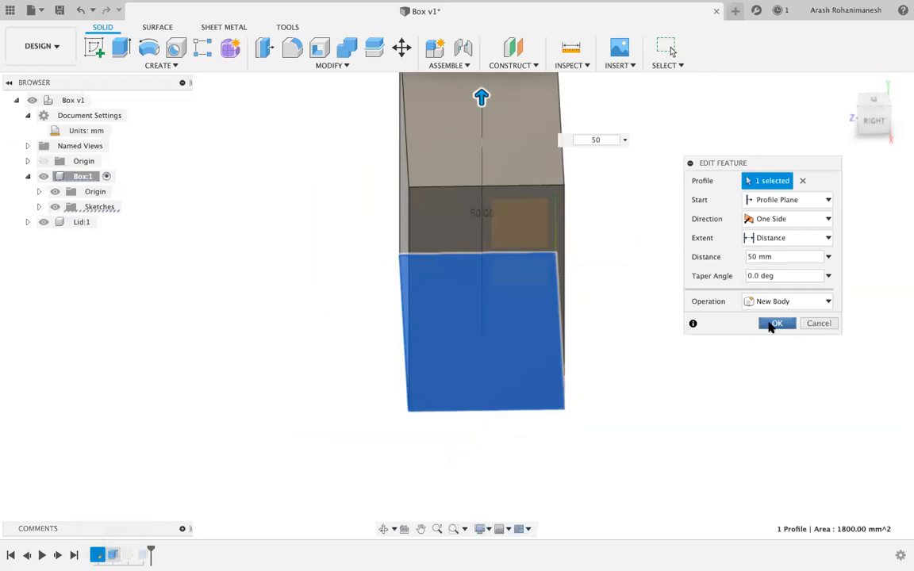
click(772, 325)
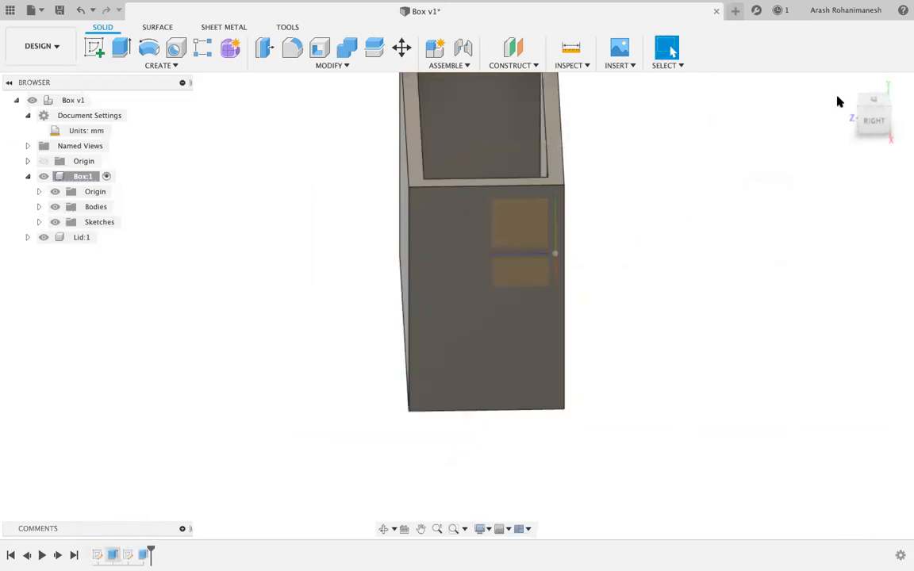
click(861, 103)
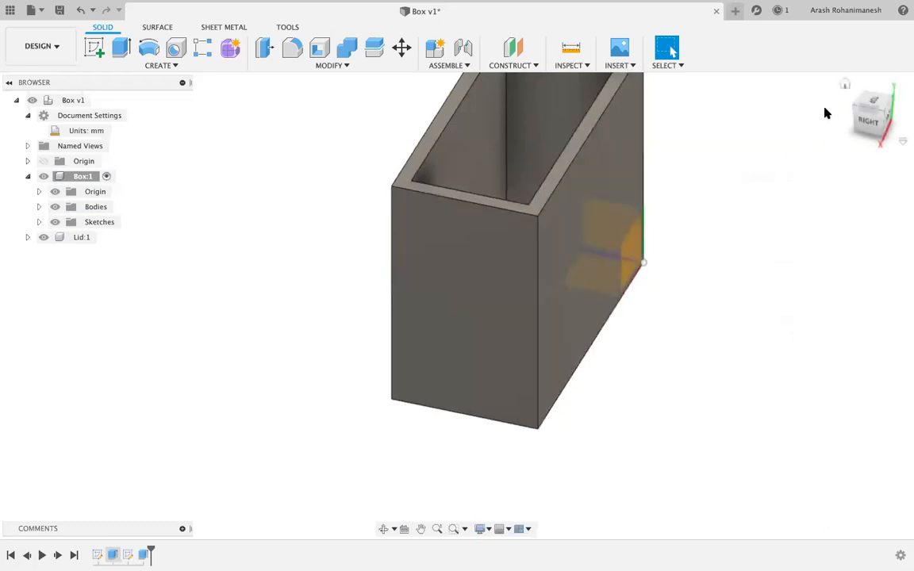
scroll(547, 273, down, 3)
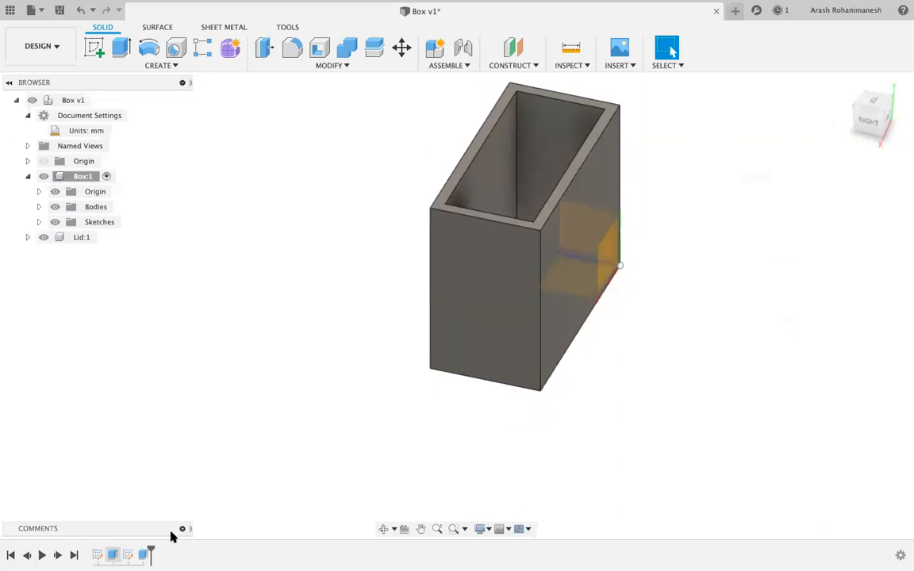
Undo the extrusion height change so the hollow box returns to 50 mm tall, zooming to check it.
click(81, 9)
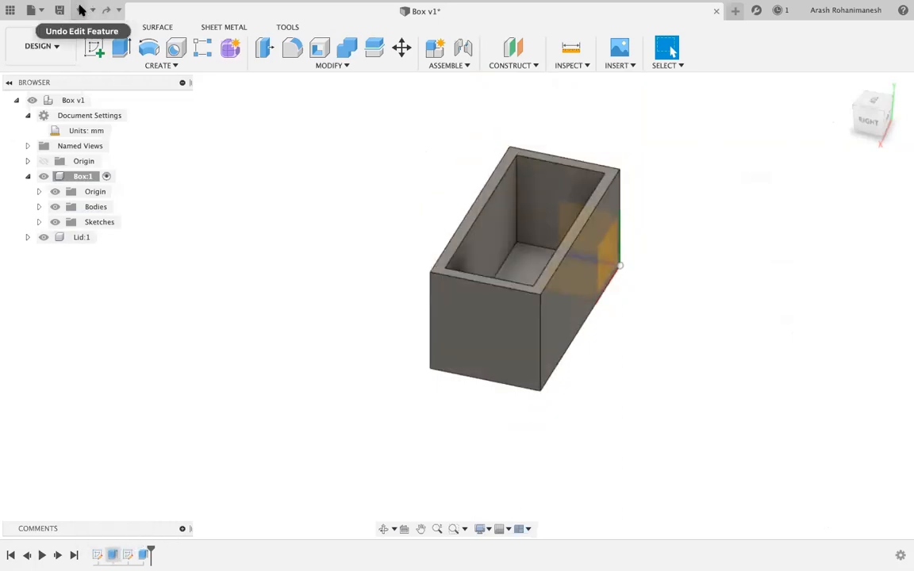
scroll(526, 295, down, 3)
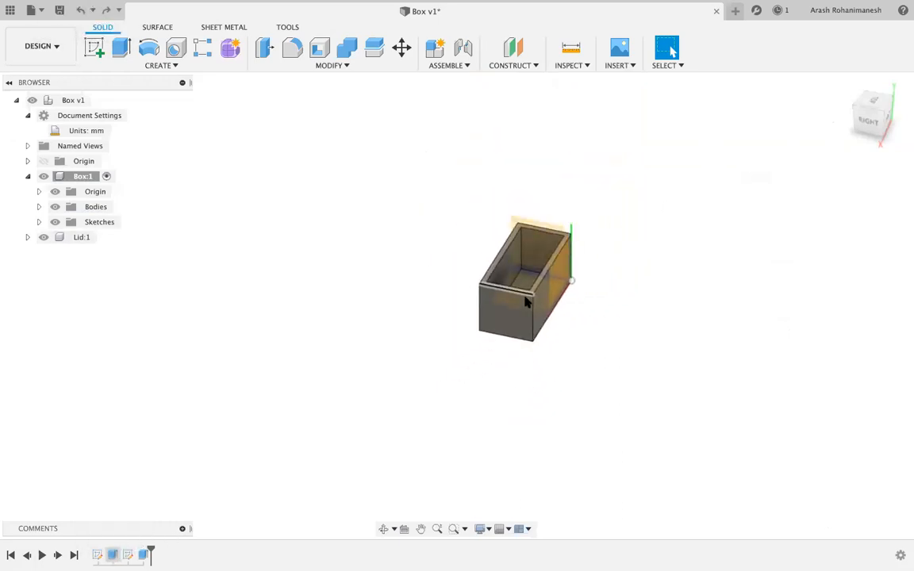
scroll(548, 213, up, 4)
scroll(525, 358, down, 1)
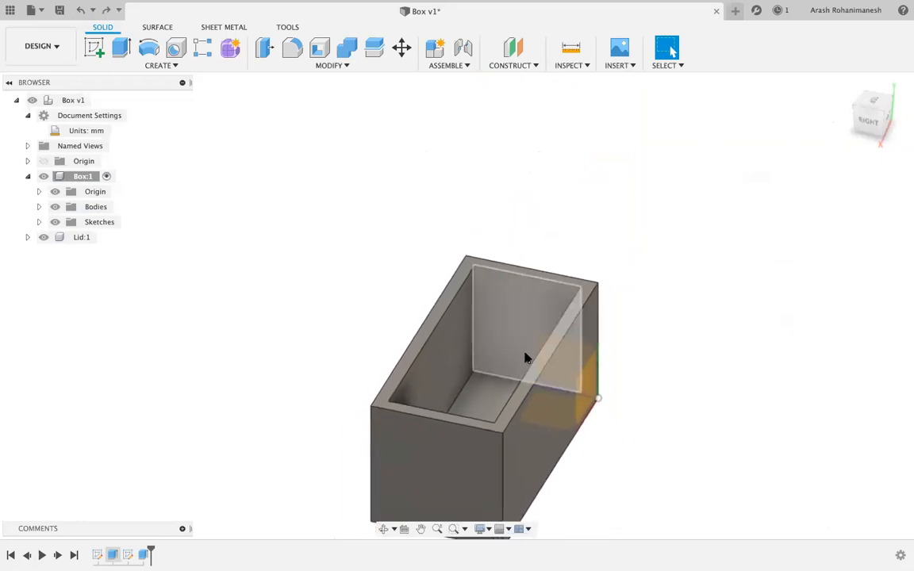
scroll(526, 358, down, 2)
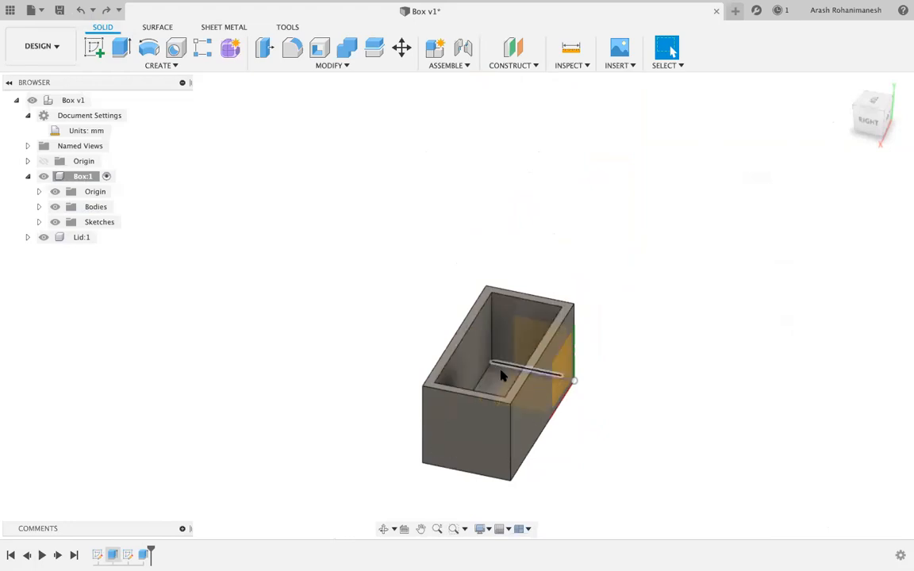
scroll(502, 374, down, 3)
scroll(500, 416, up, 5)
scroll(500, 427, up, 2)
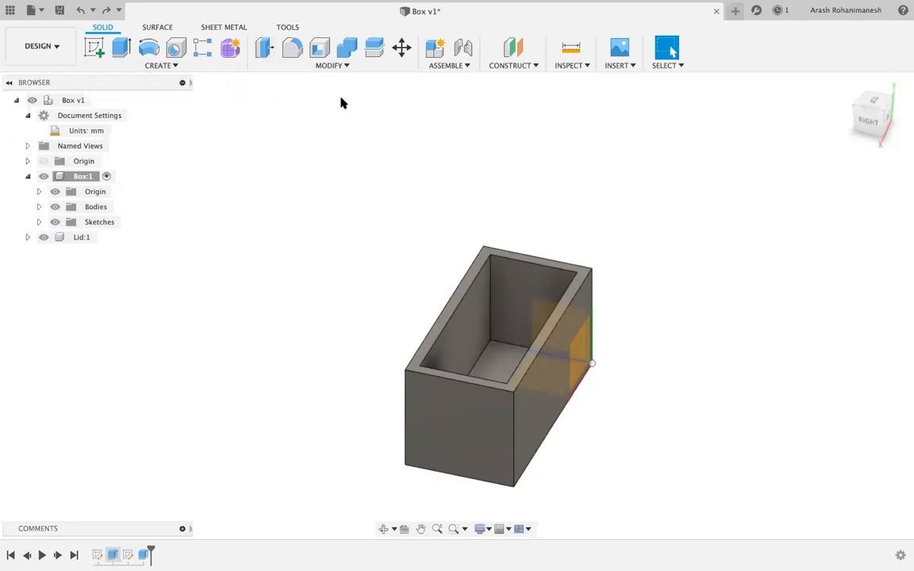
scroll(340, 103, down, 2)
scroll(340, 103, up, 4)
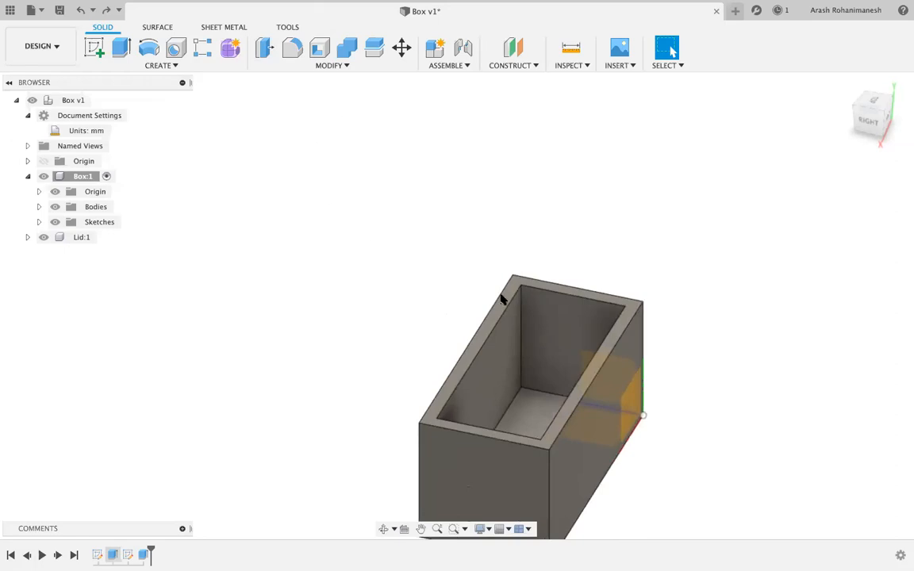
scroll(541, 329, down, 1)
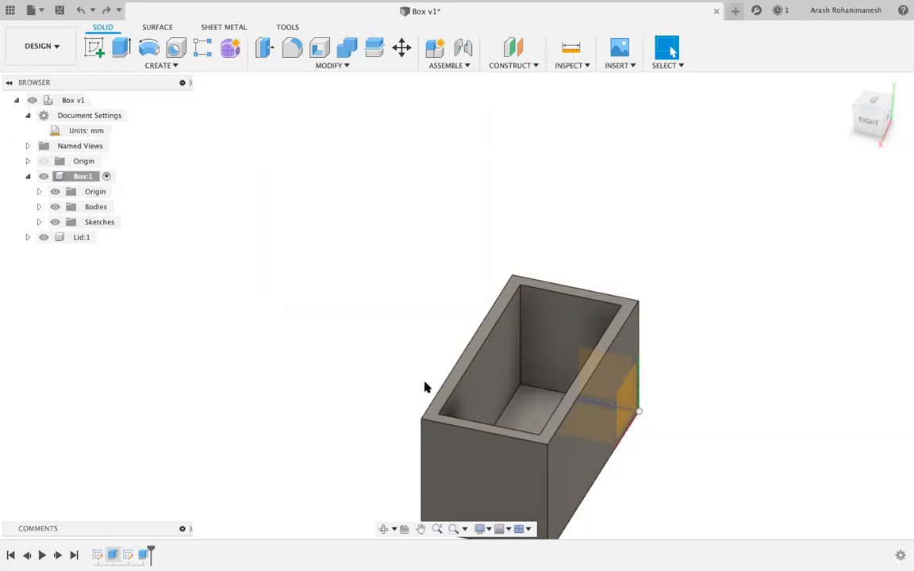
scroll(424, 389, up, 3)
scroll(420, 392, down, 10)
scroll(449, 476, up, 10)
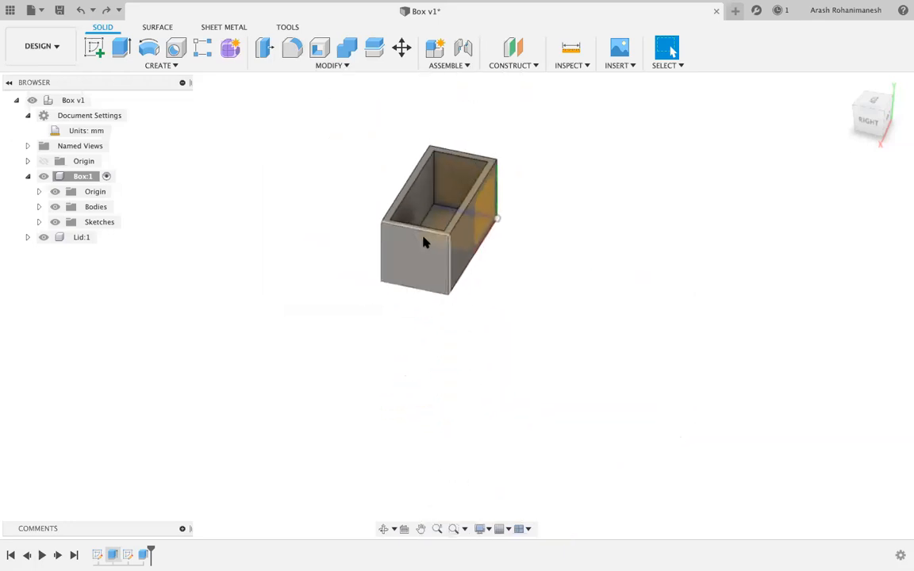
scroll(425, 242, up, 5)
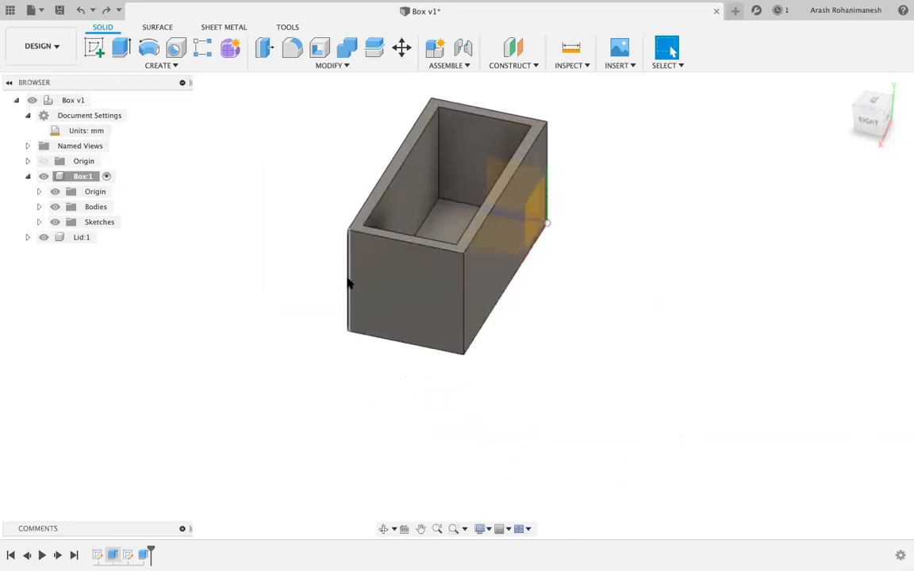
Apply a 3 mm fillet to the box's front-right outer vertical edge.
click(465, 292)
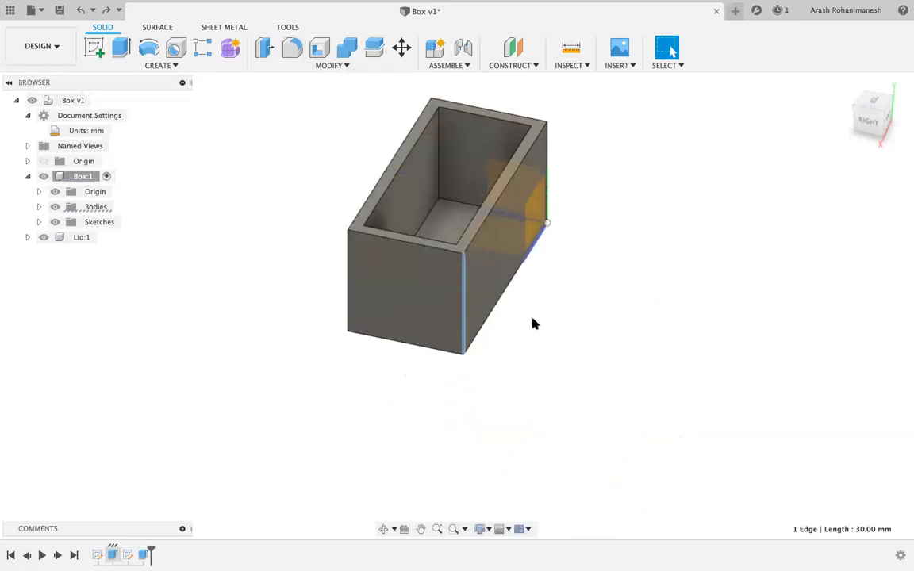
key(f)
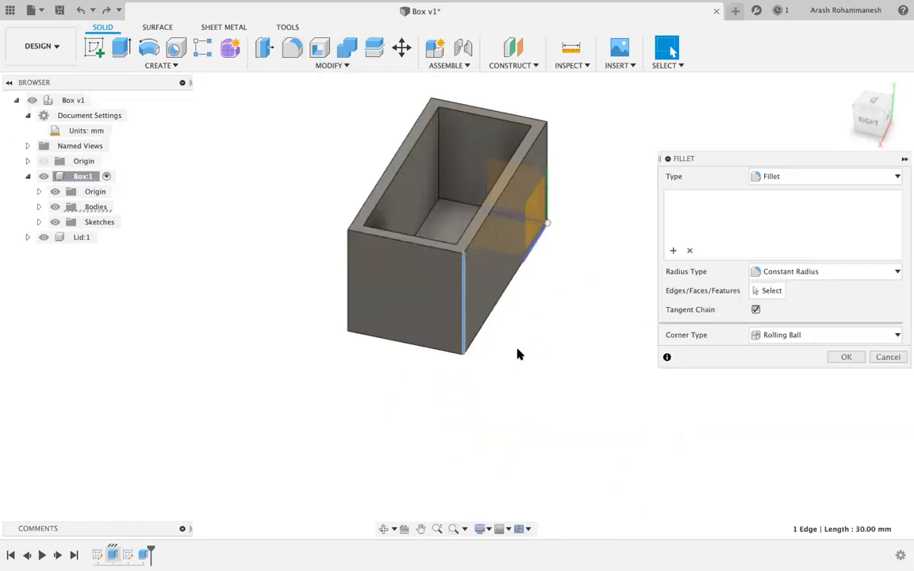
drag(466, 295, 424, 207)
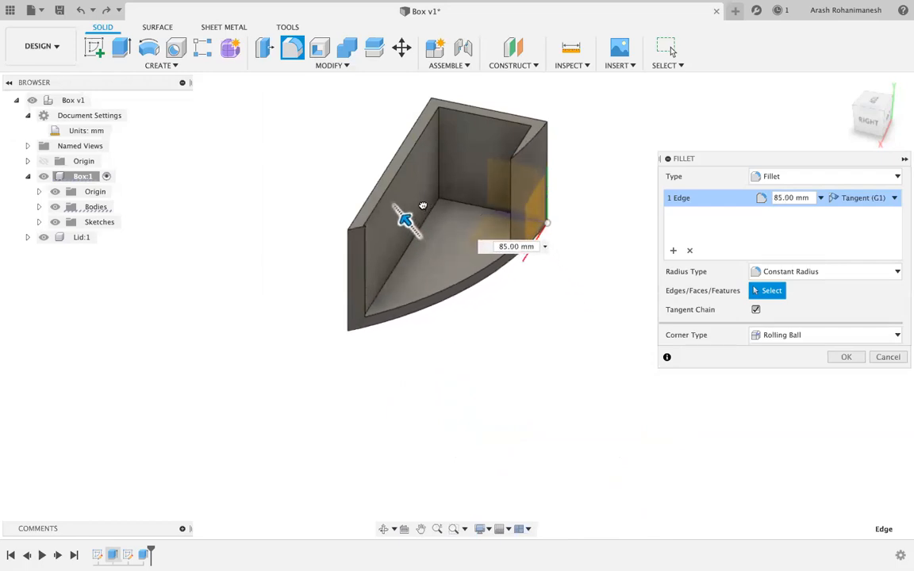
drag(423, 206, 463, 291)
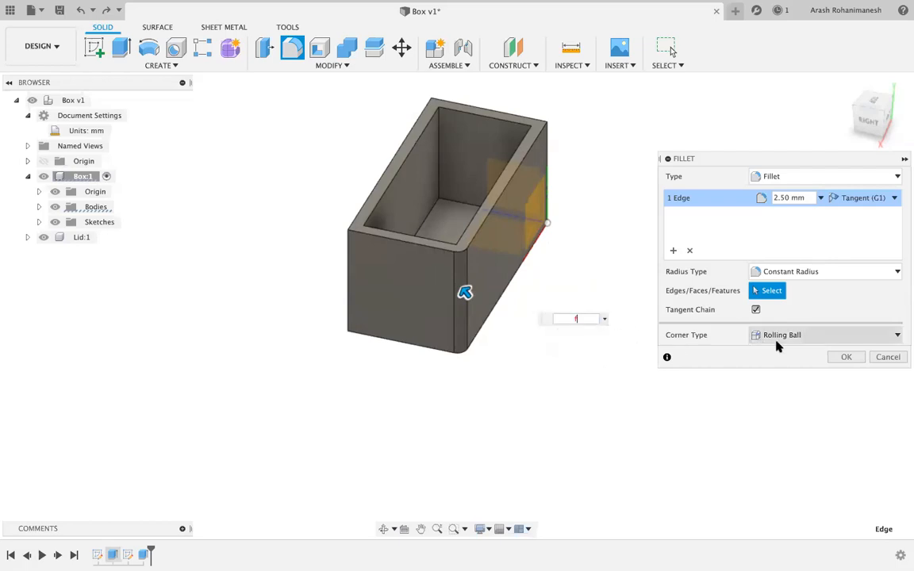
key(Return)
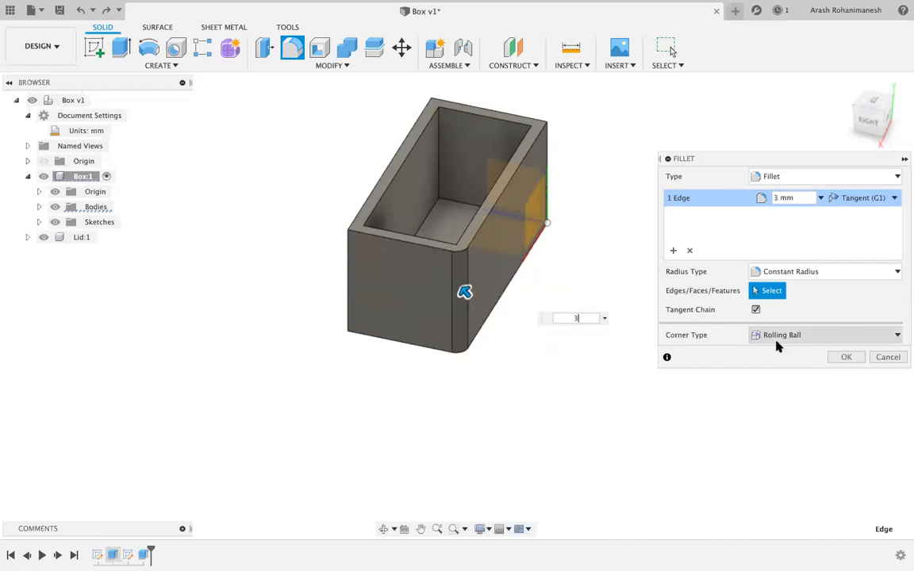
key(Return)
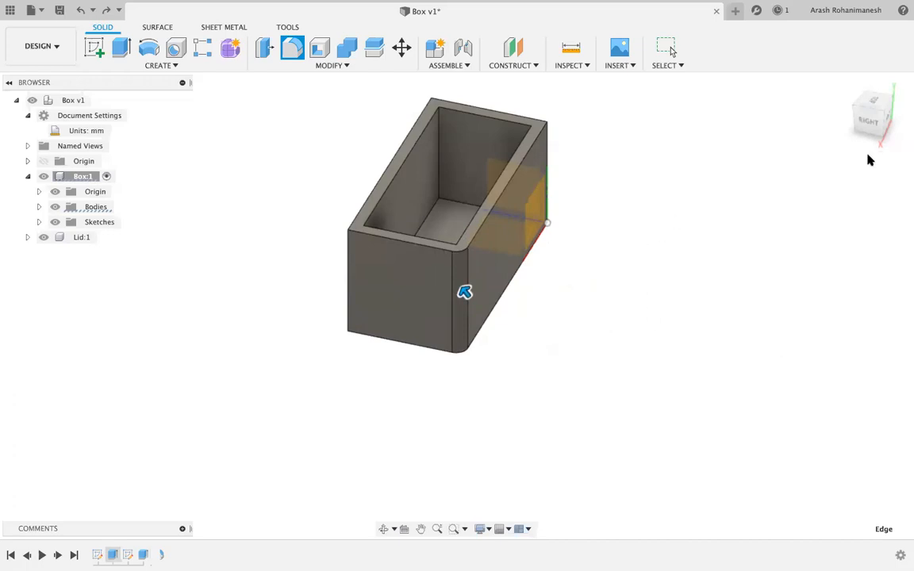
mouse_move(875, 117)
mouse_down()
mouse_move(859, 97)
mouse_move(873, 119)
mouse_up()
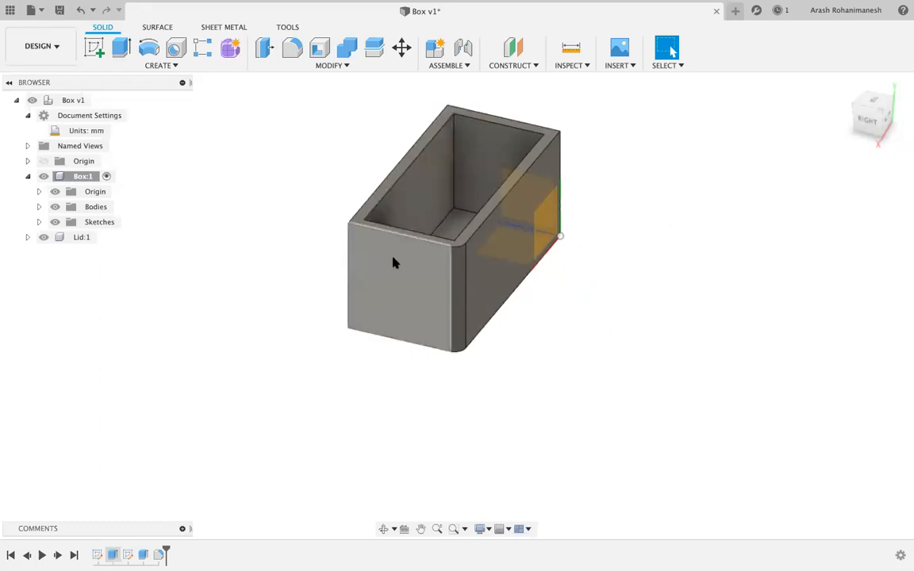
Begin a new fillet on the front-left, back and right-rear vertical edges.
key(f)
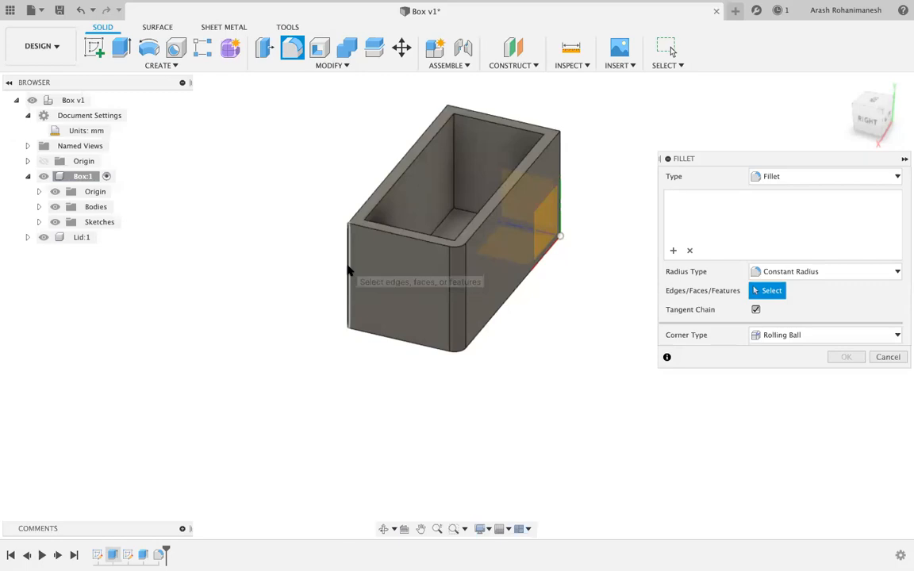
click(350, 267)
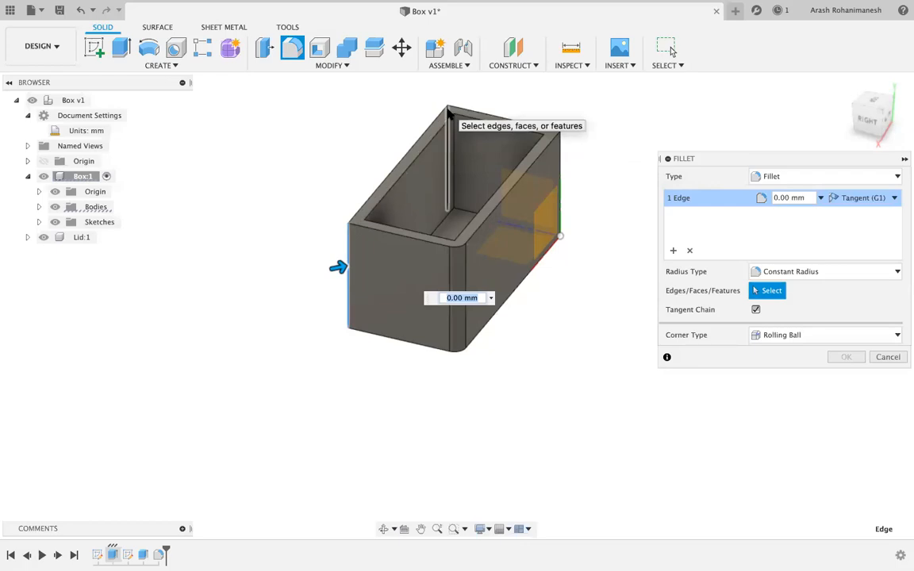
click(452, 118)
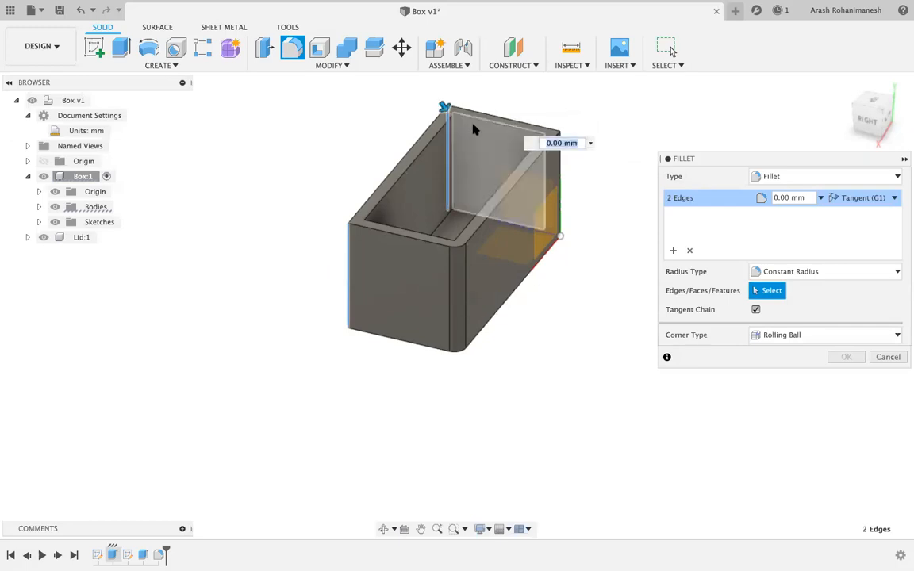
click(561, 178)
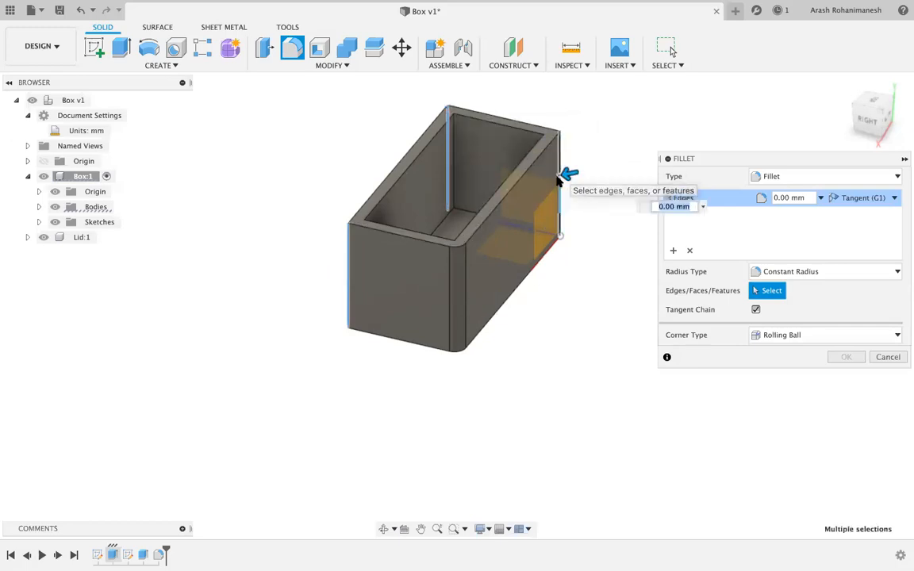
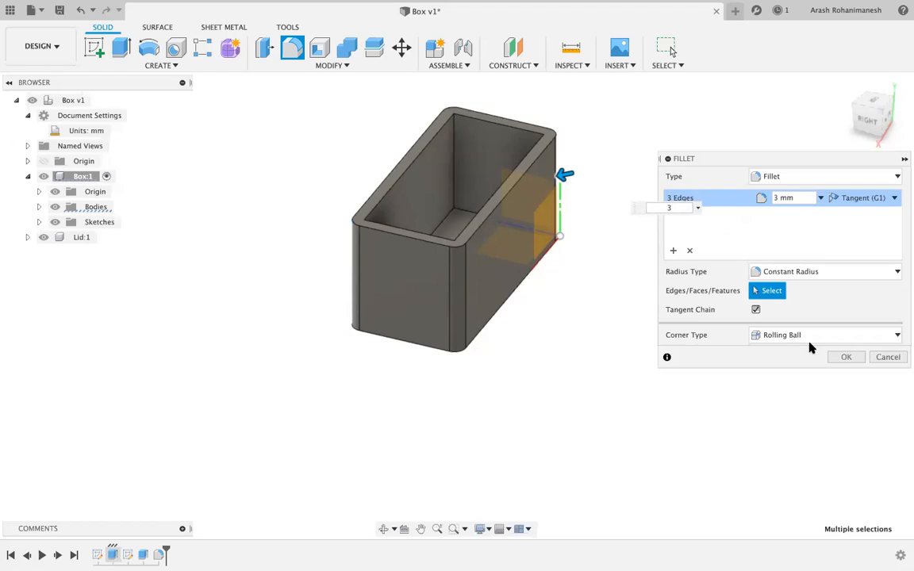
Confirm the 3 mm fillet on the front-left, back and right-rear vertical edges.
click(842, 357)
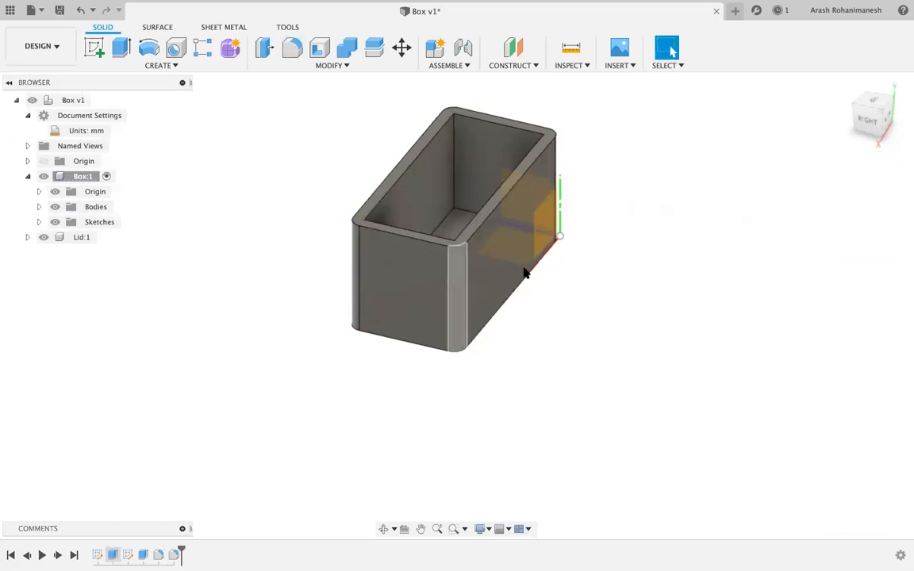
Select the four inner vertical corner edges of the box, orbiting around to reach each.
scroll(457, 111, up, 5)
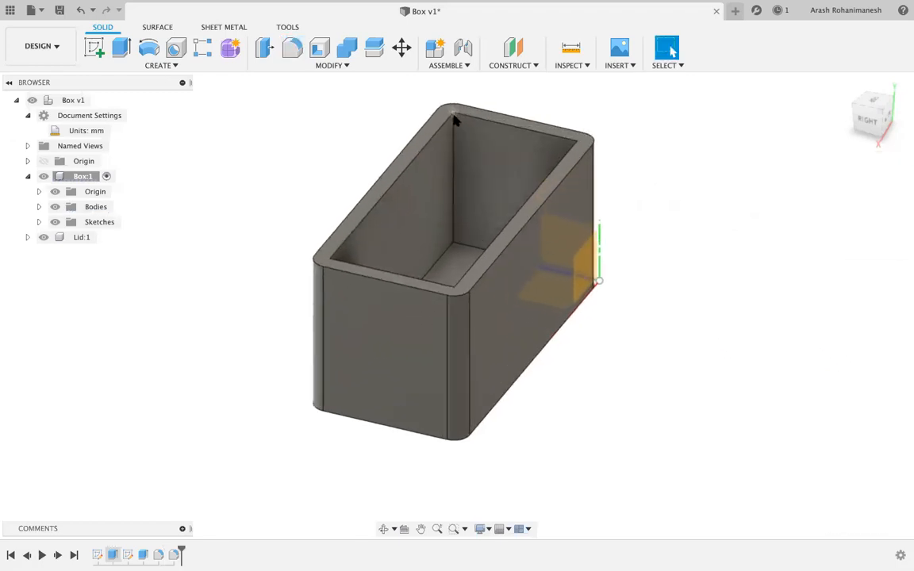
mouse_move(882, 106)
mouse_down()
mouse_move(859, 136)
mouse_move(805, 143)
mouse_move(770, 113)
mouse_up()
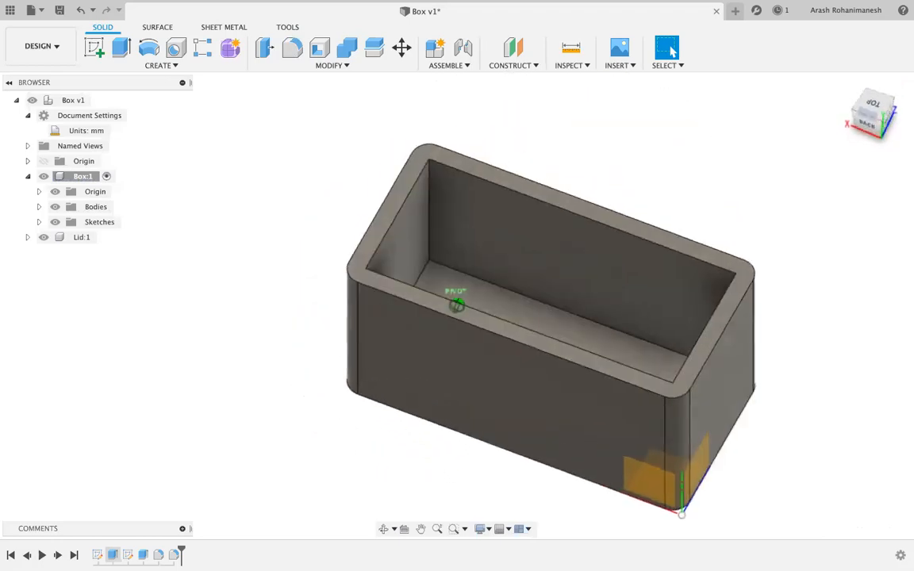
click(430, 194)
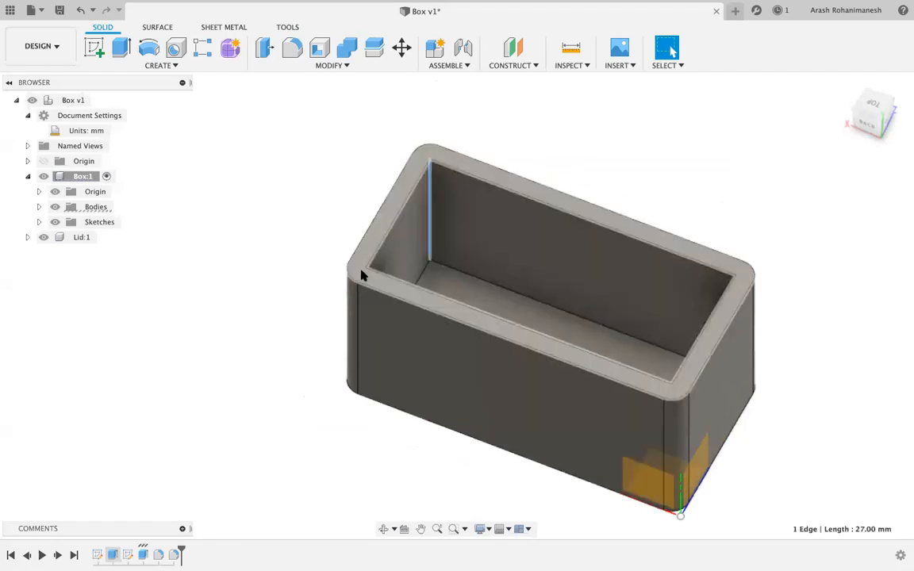
mouse_move(887, 114)
mouse_down()
mouse_move(762, 98)
mouse_move(588, 189)
mouse_up()
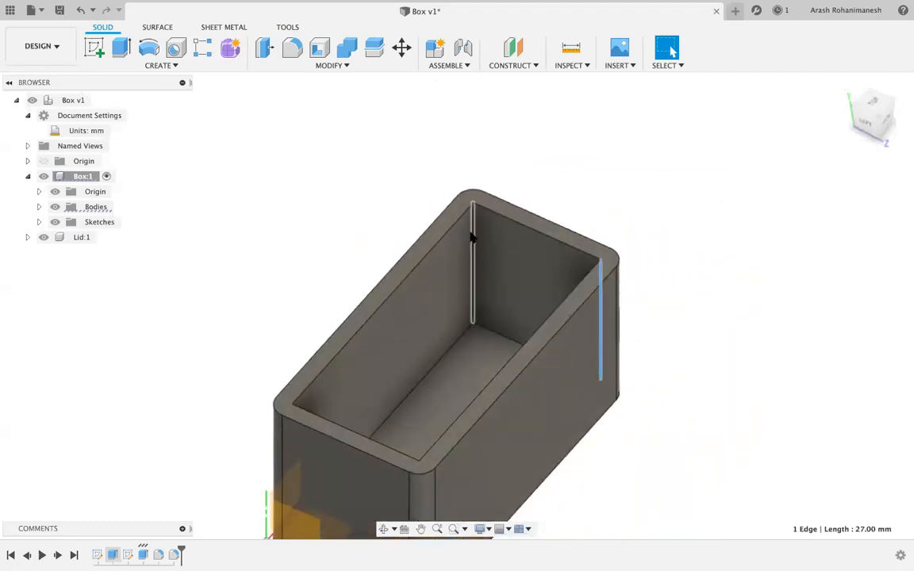
drag(888, 124, 640, 127)
shift+click(255, 193)
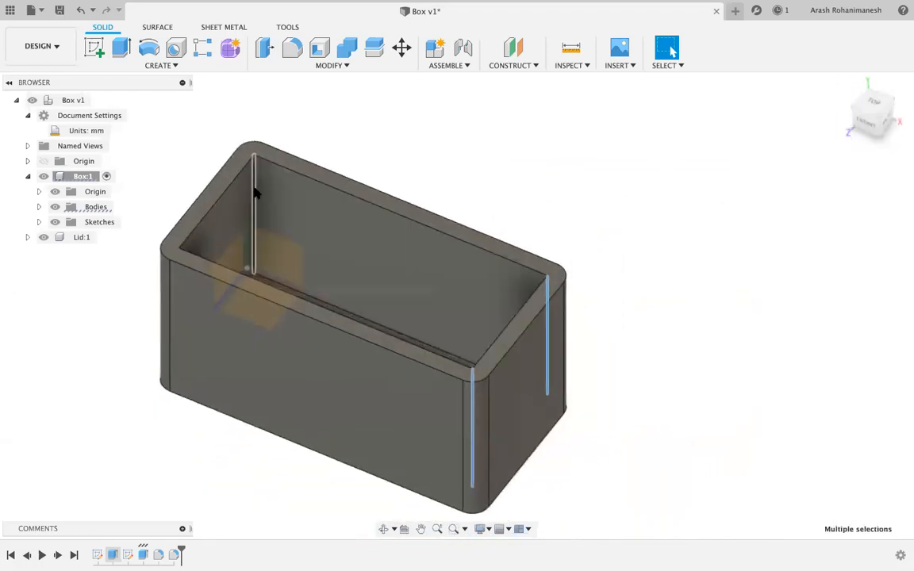
drag(891, 110, 575, 119)
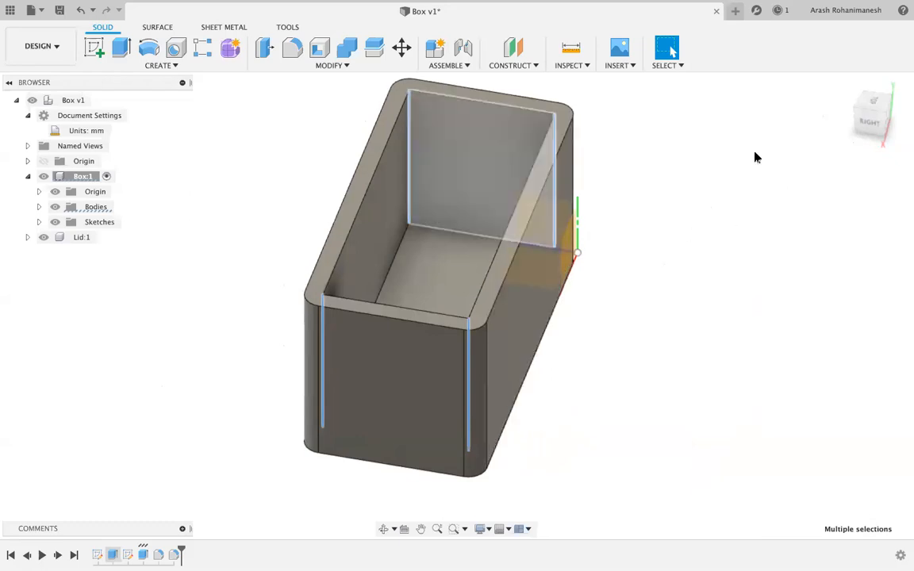
scroll(760, 320, down, 5)
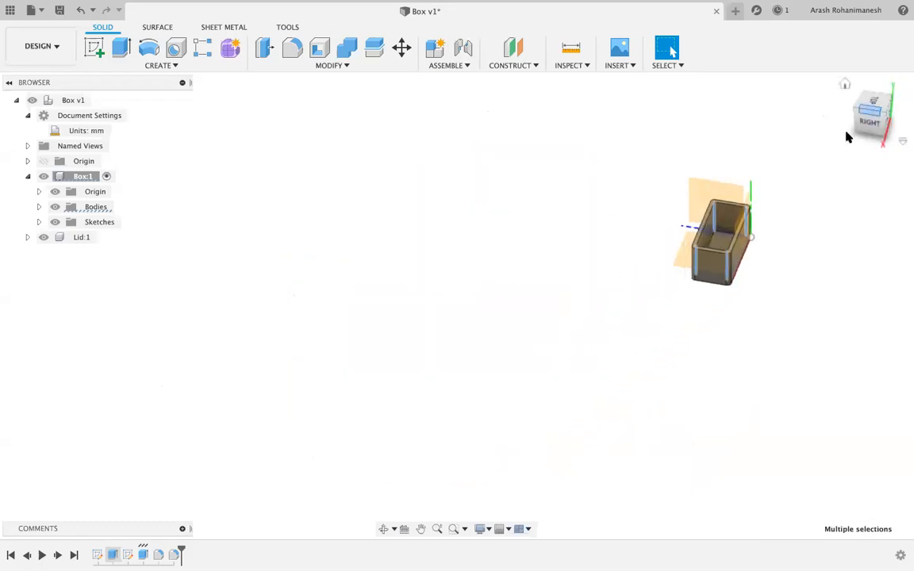
Fillet the four selected inner corner edges at 3 mm from the home view.
click(845, 85)
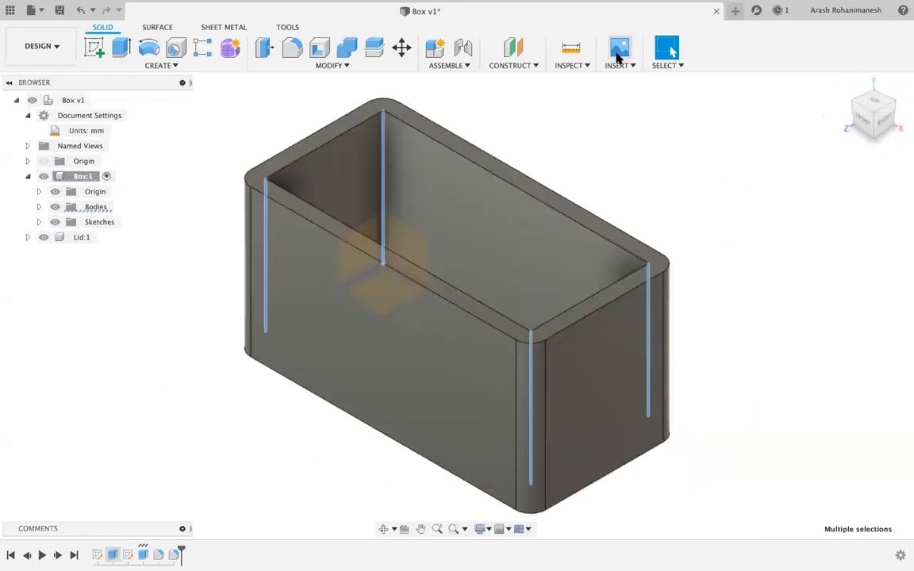
click(292, 49)
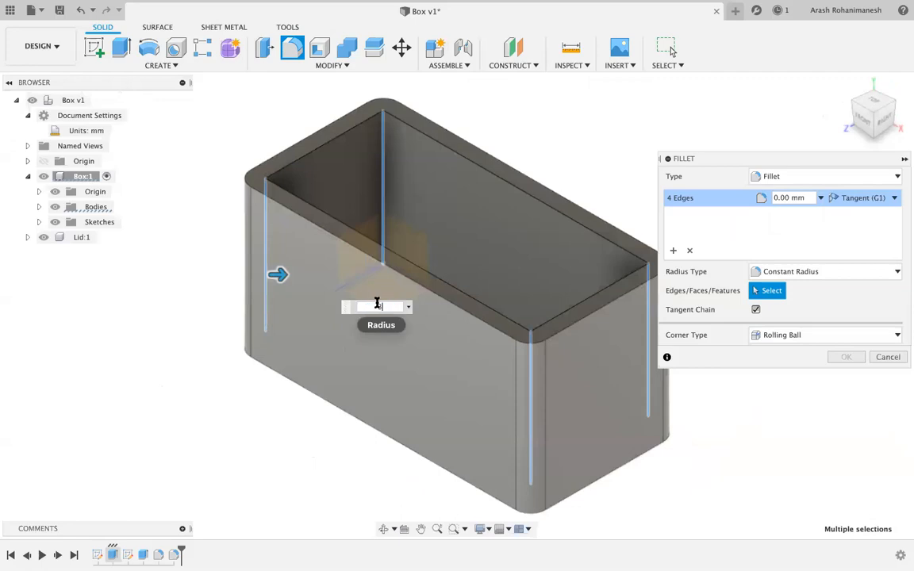
text(3)
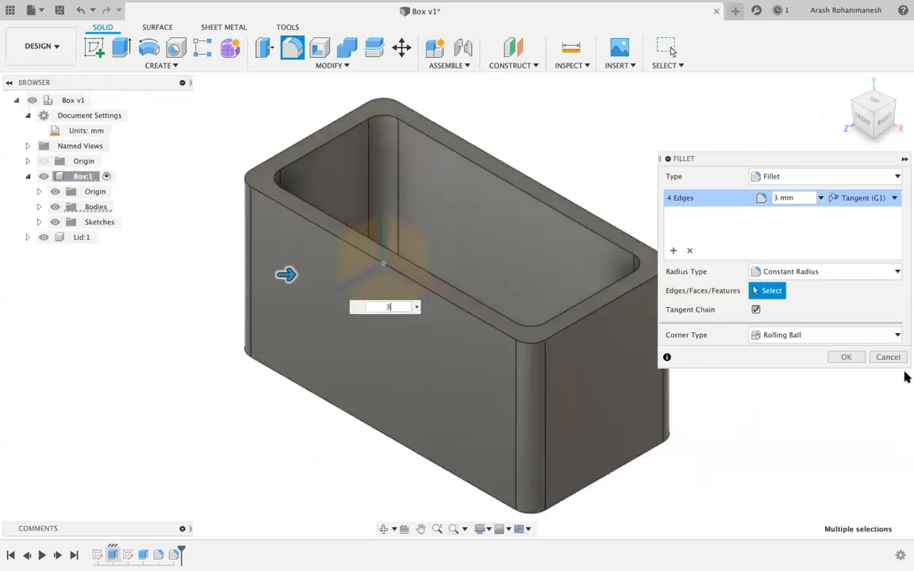
click(840, 358)
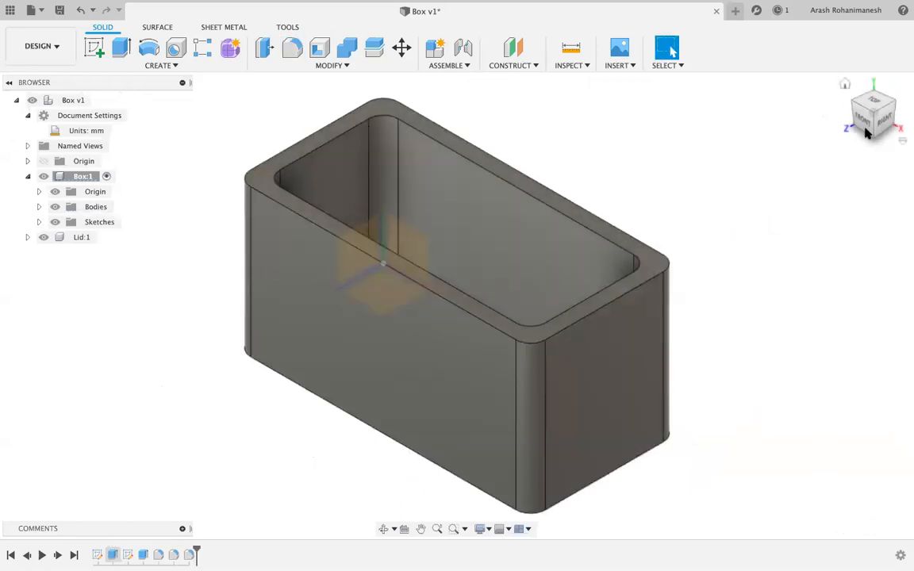
Fillet the eight-edge bottom loop of the box at 3 mm from an underside view.
mouse_move(876, 129)
mouse_down()
mouse_move(832, 147)
mouse_move(800, 122)
mouse_move(794, 142)
mouse_move(758, 140)
mouse_up()
mouse_move(645, 169)
mouse_down()
mouse_move(607, 160)
mouse_move(656, 119)
mouse_move(654, 93)
mouse_move(636, 69)
mouse_move(631, 83)
mouse_move(639, 73)
mouse_up()
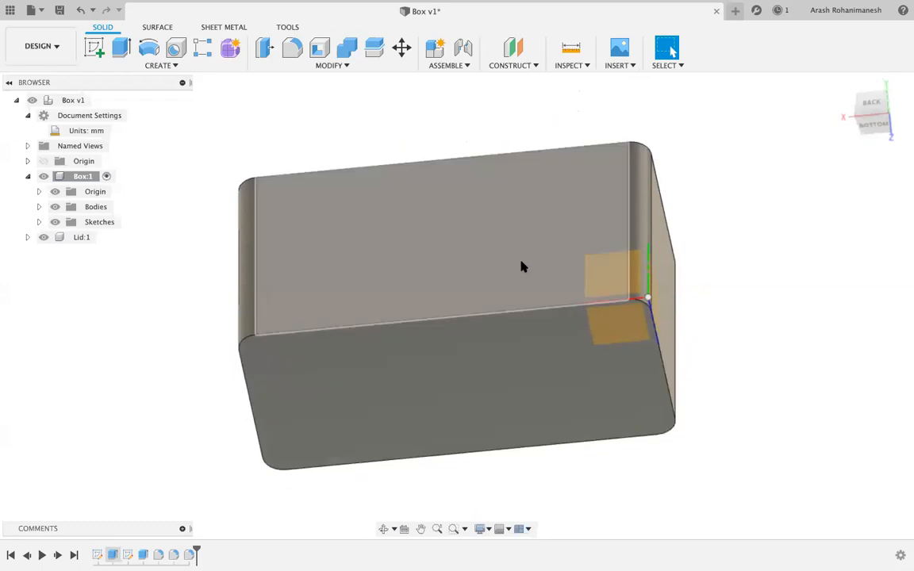
key(f)
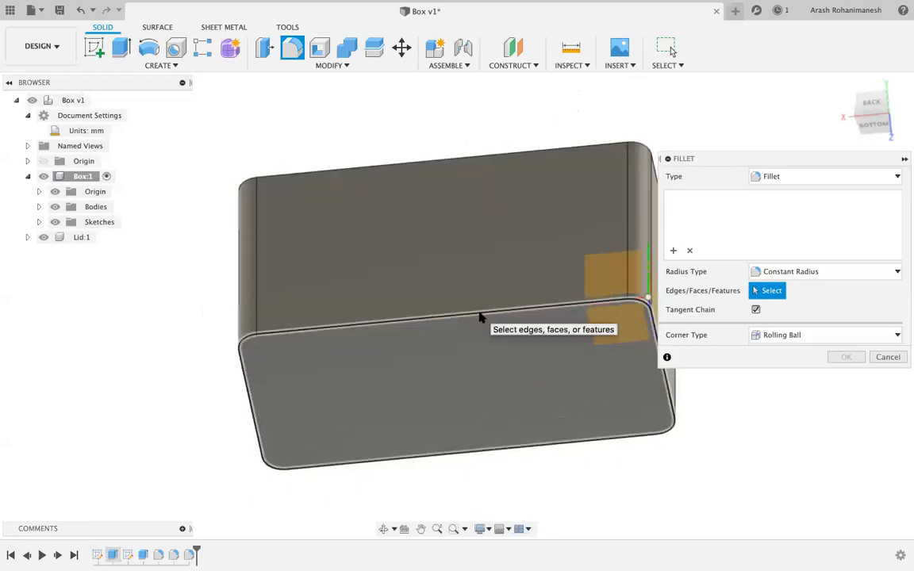
click(481, 316)
text(3)
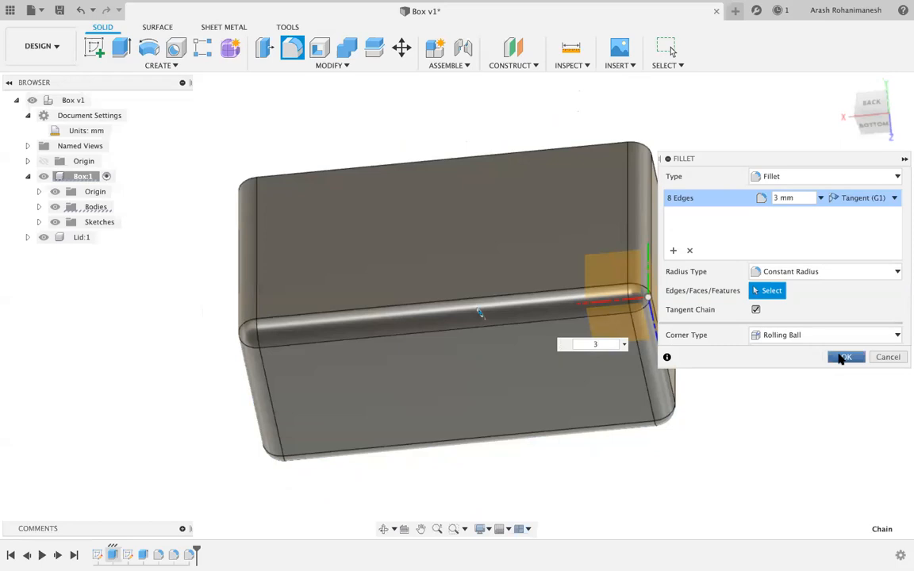
click(841, 358)
Orbit around the box to inspect the new bottom fillets and the floor.
mouse_move(869, 121)
mouse_down()
mouse_move(834, 108)
mouse_move(816, 118)
mouse_move(773, 181)
mouse_move(769, 201)
mouse_move(784, 205)
mouse_move(788, 180)
mouse_move(747, 151)
mouse_move(738, 189)
mouse_move(715, 170)
mouse_move(711, 150)
mouse_move(701, 169)
mouse_move(718, 184)
mouse_move(651, 176)
mouse_move(660, 168)
mouse_up()
mouse_move(660, 168)
shift+middle_down()
mouse_move(682, 188)
mouse_move(684, 200)
mouse_move(672, 198)
shift+middle_up()
shift+middle_drag(556, 222, 401, 169)
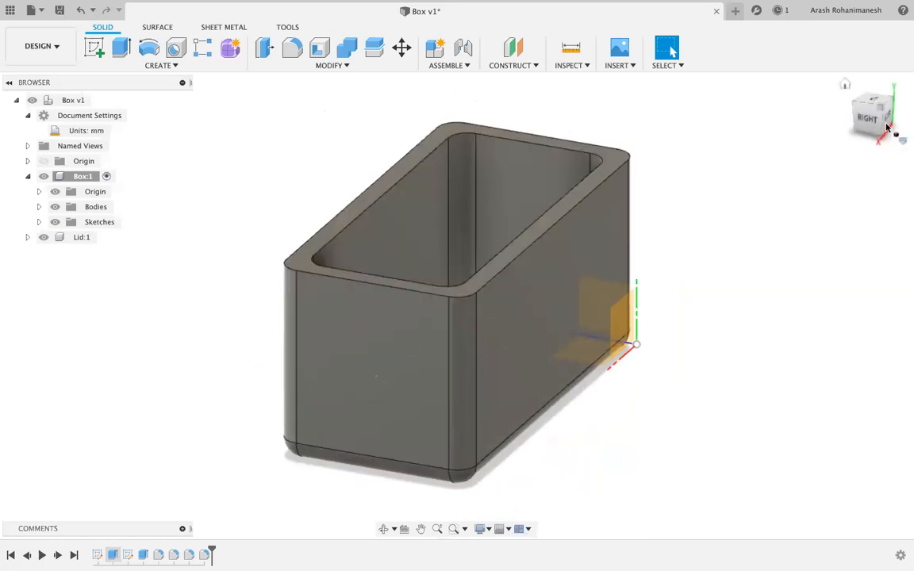
drag(877, 113, 729, 111)
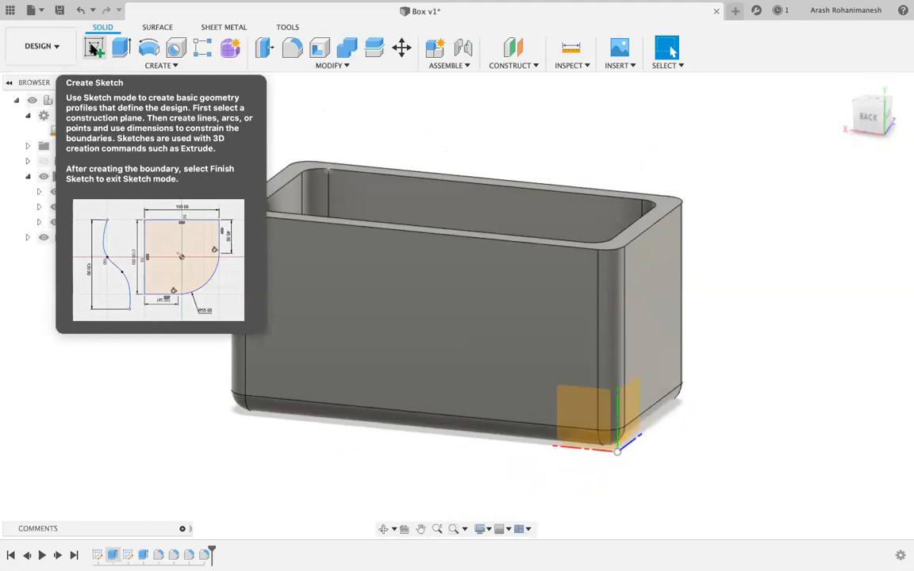
Sketch a 12 mm centre-diameter circle in the middle of the box's left end face, then finish the sketch.
click(92, 49)
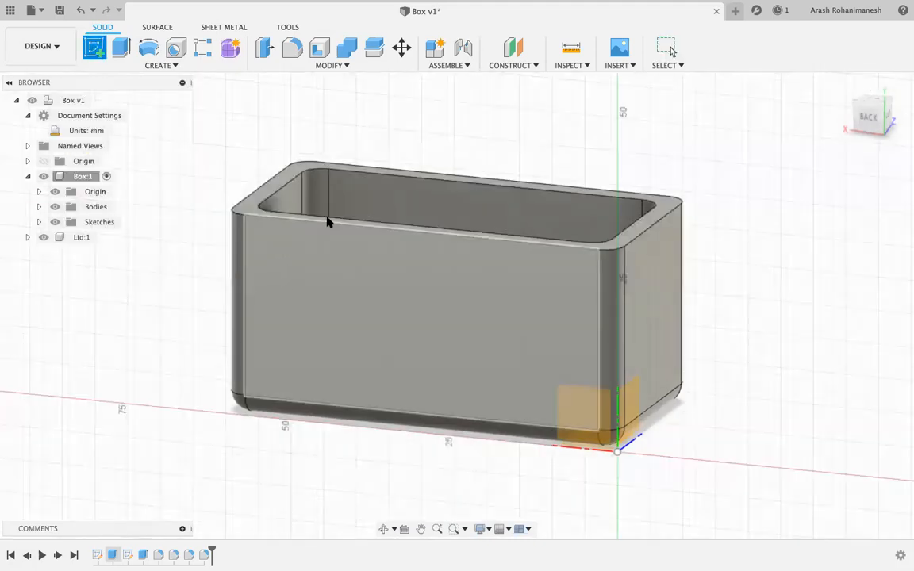
click(885, 127)
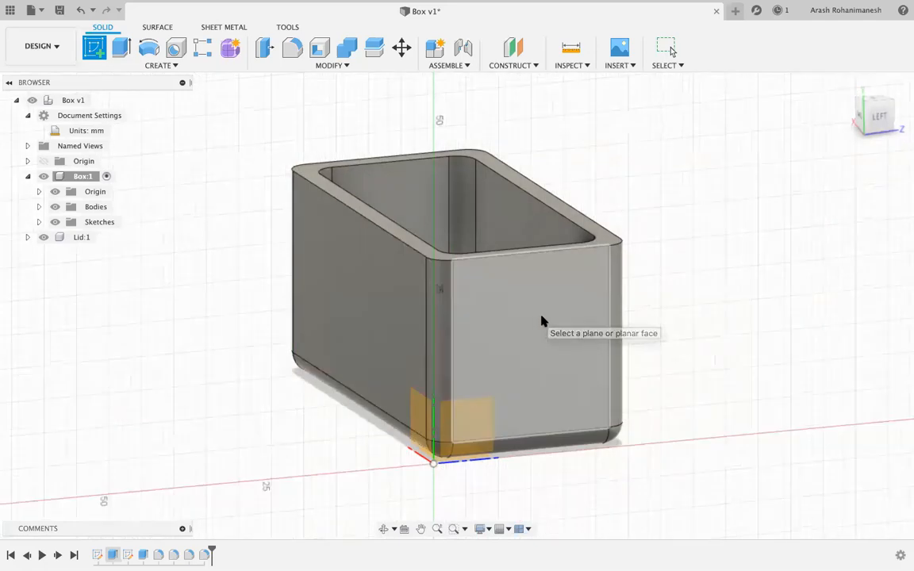
drag(873, 117, 846, 113)
click(873, 117)
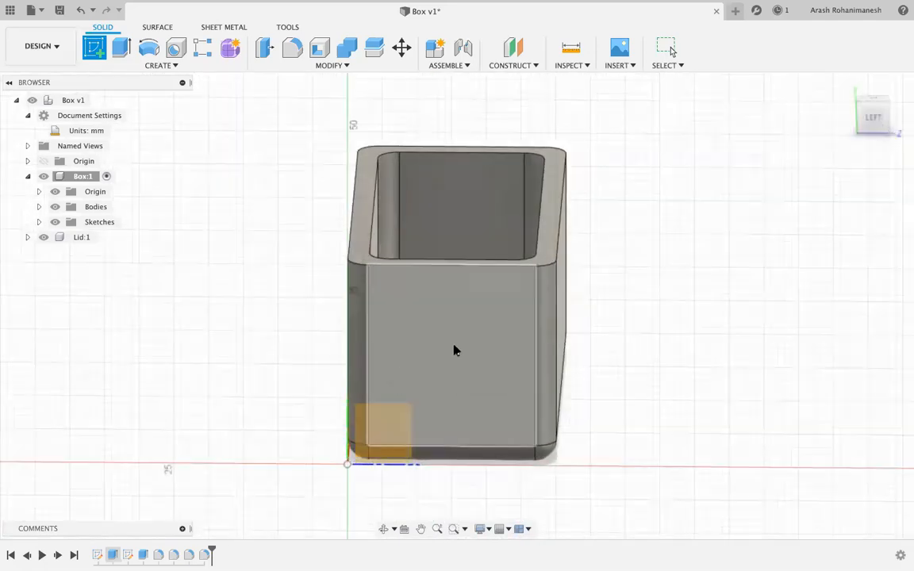
click(475, 351)
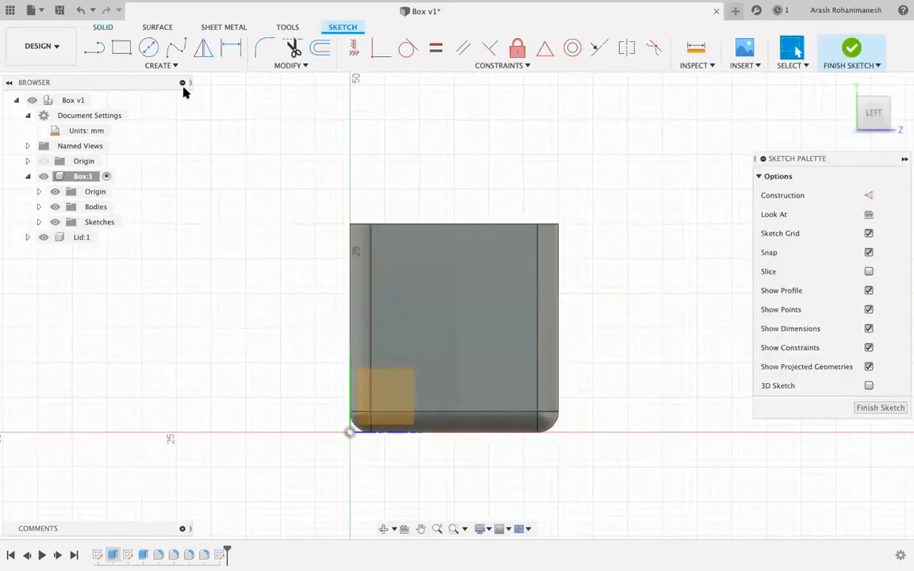
click(147, 50)
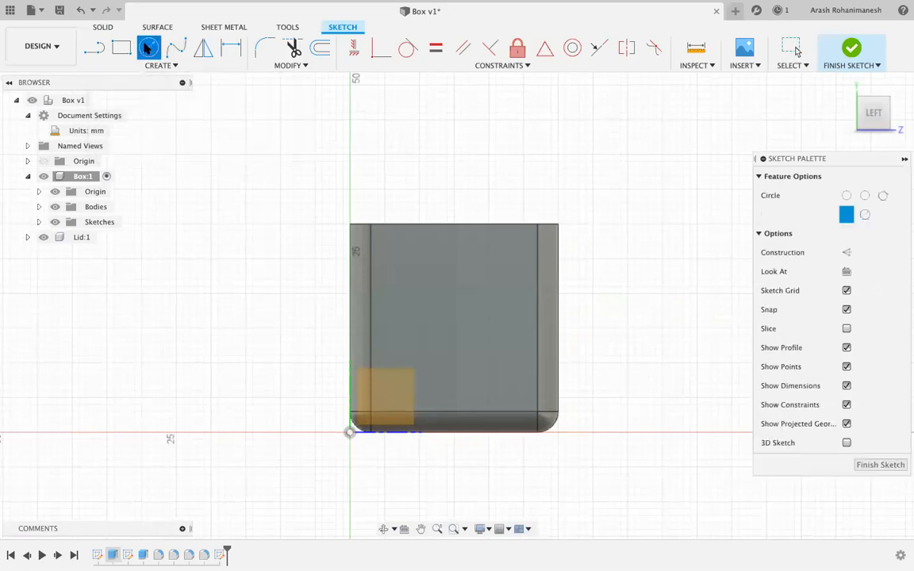
click(454, 321)
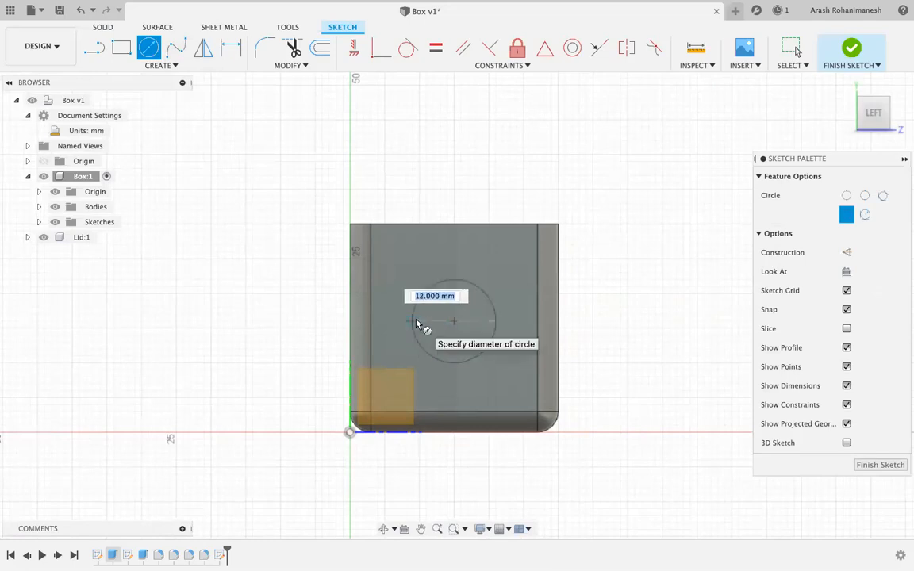
click(418, 324)
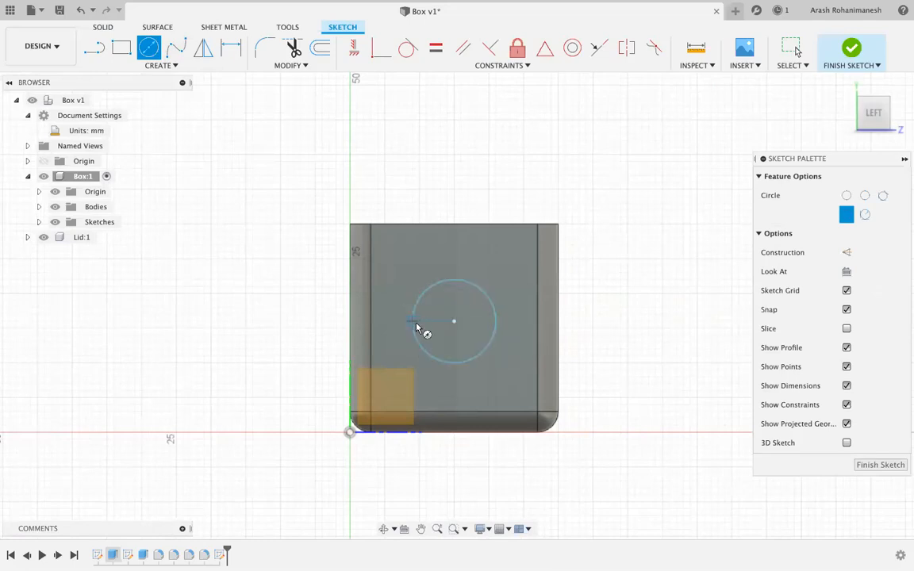
click(883, 466)
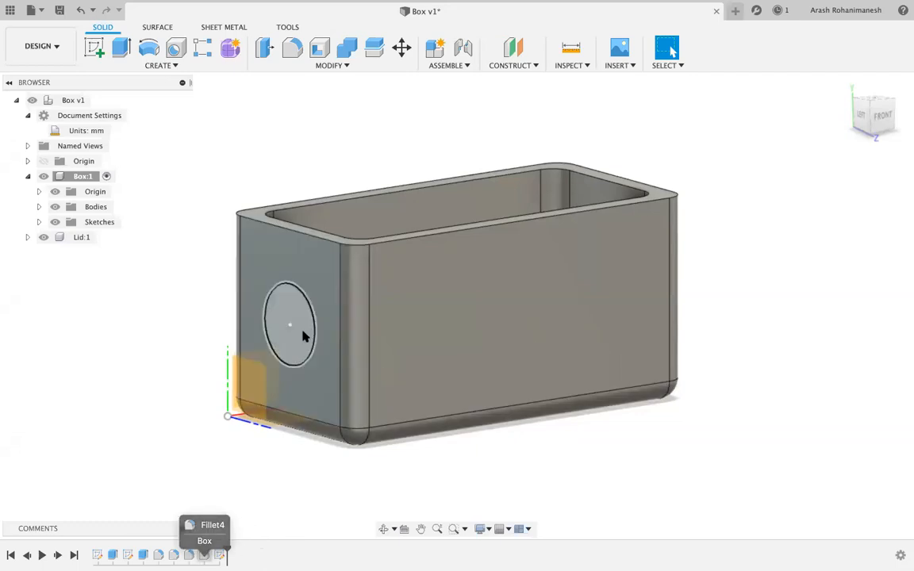
Start extruding the circle, trying a 3 mm cut and then an 11 mm boss.
key(q)
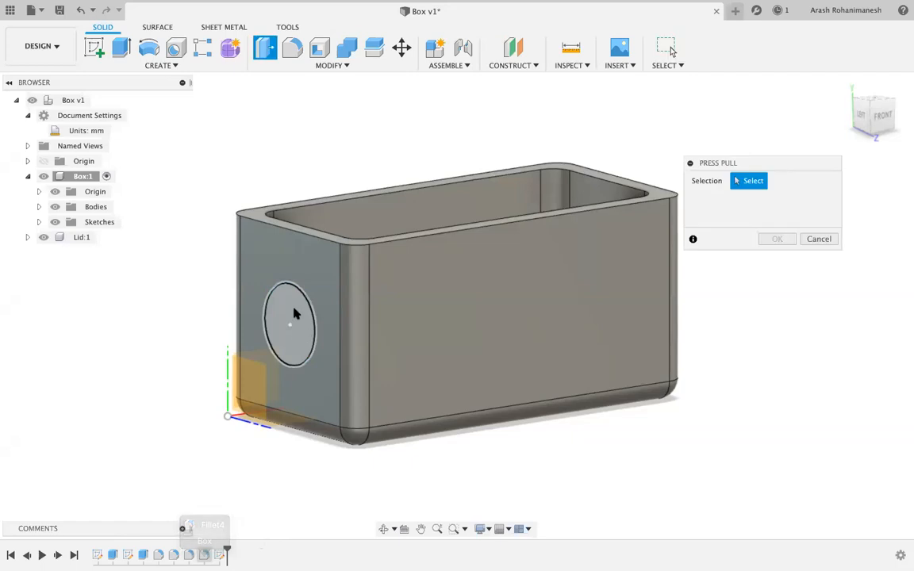
click(293, 315)
mouse_move(284, 326)
mouse_down()
mouse_move(121, 352)
mouse_move(298, 326)
mouse_up()
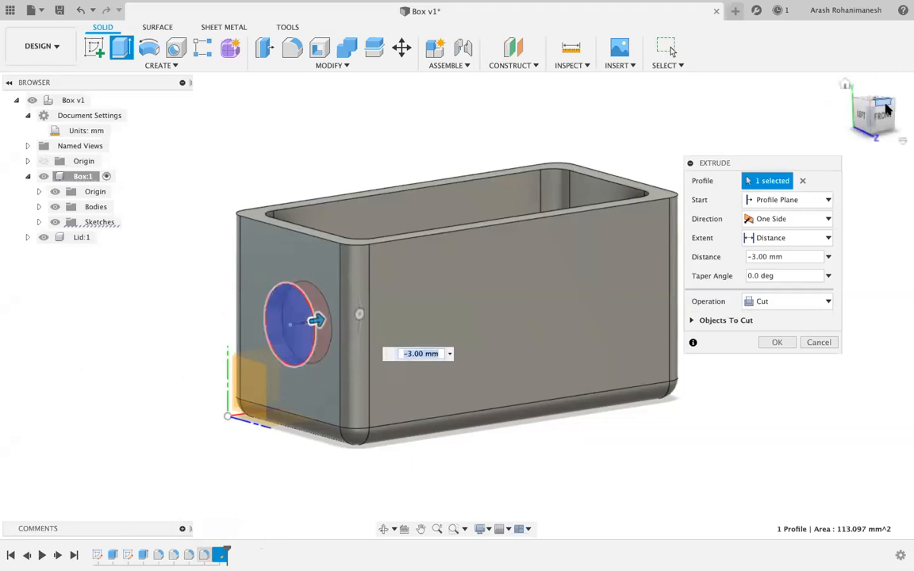
click(889, 105)
drag(323, 215, 238, 168)
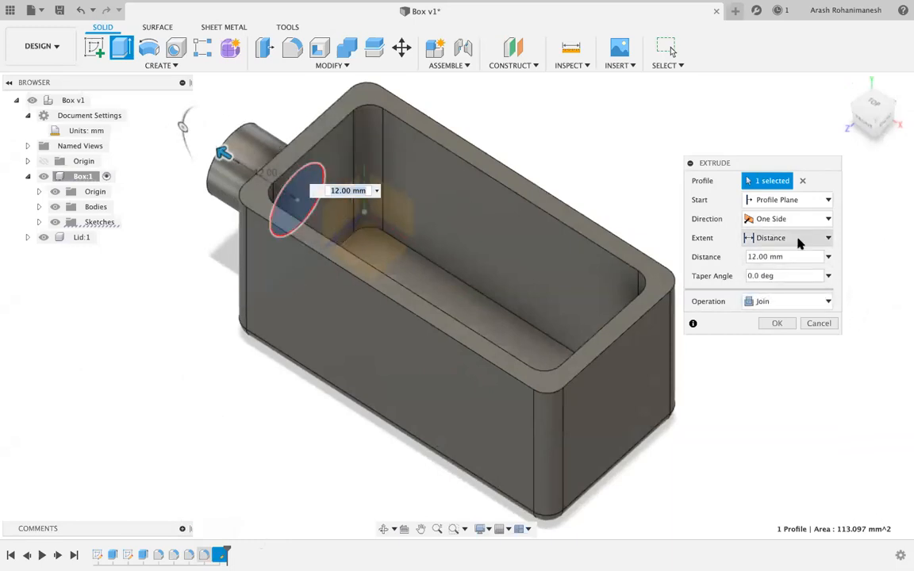
Cut the circle To Object at the box's inner wall face, creating the round hole.
click(796, 239)
click(774, 268)
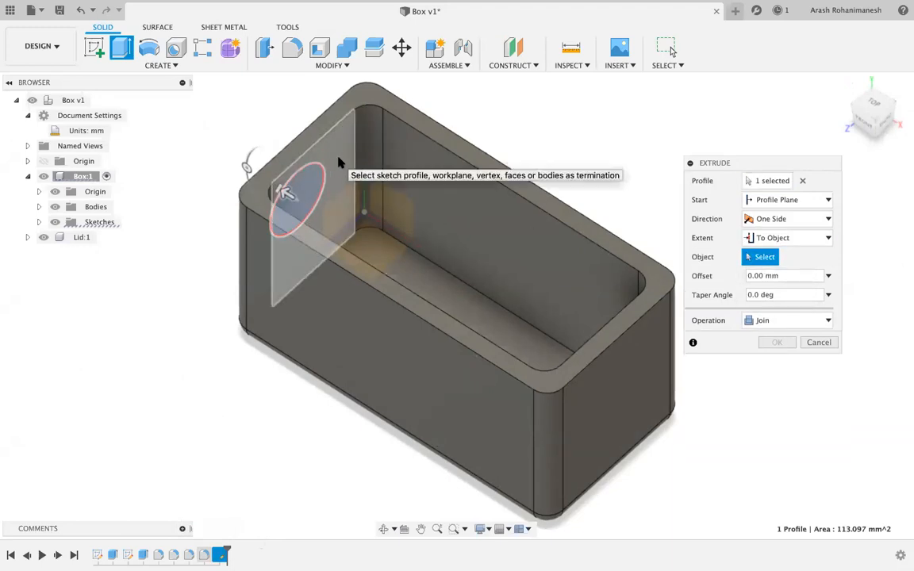
click(634, 284)
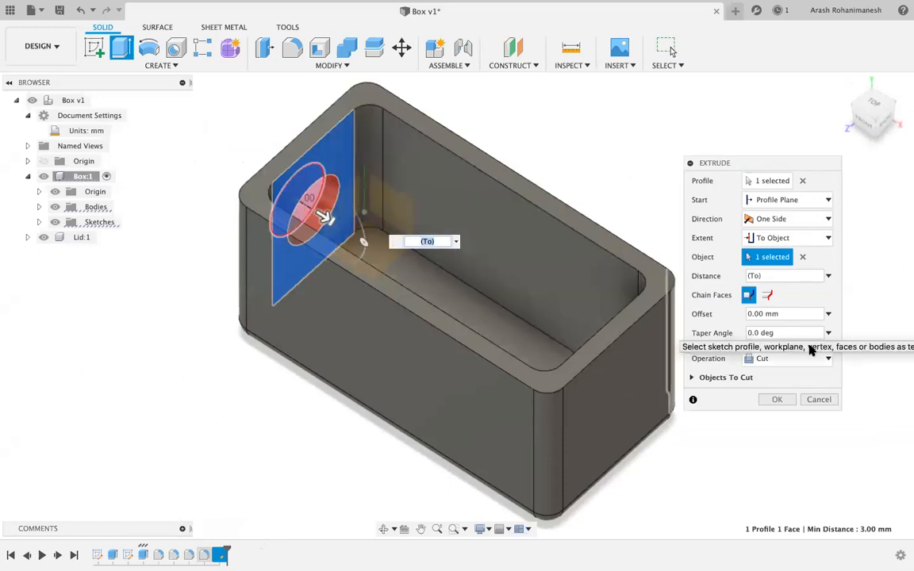
click(776, 400)
click(886, 121)
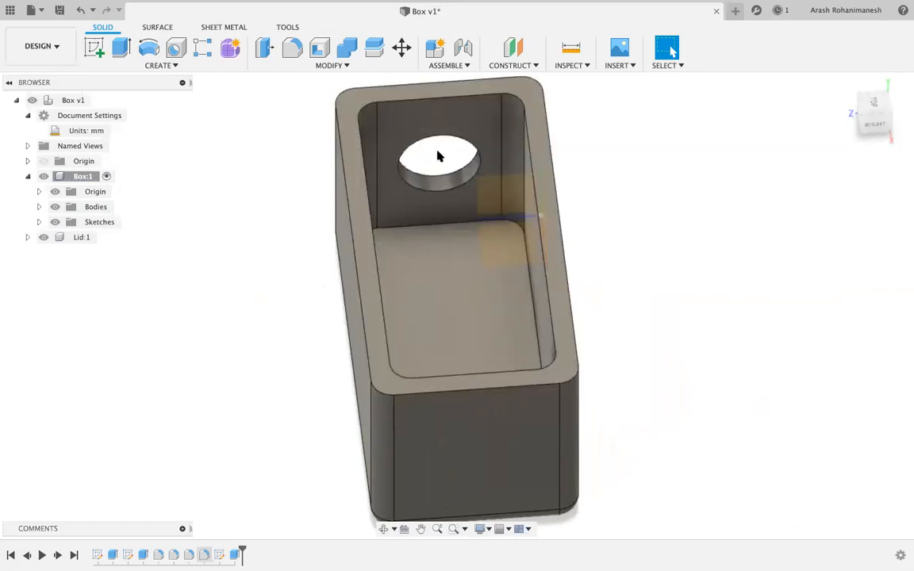
drag(885, 121, 881, 103)
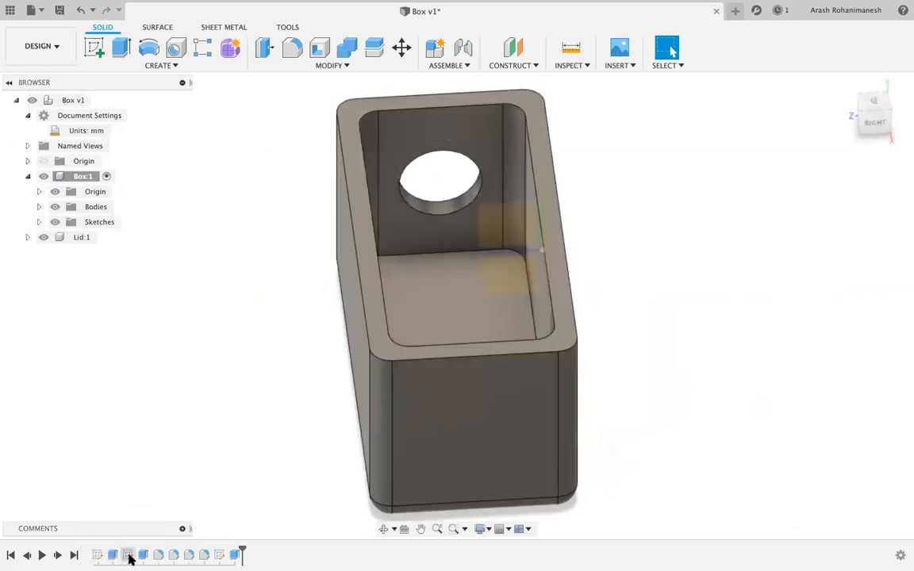
double_click(128, 556)
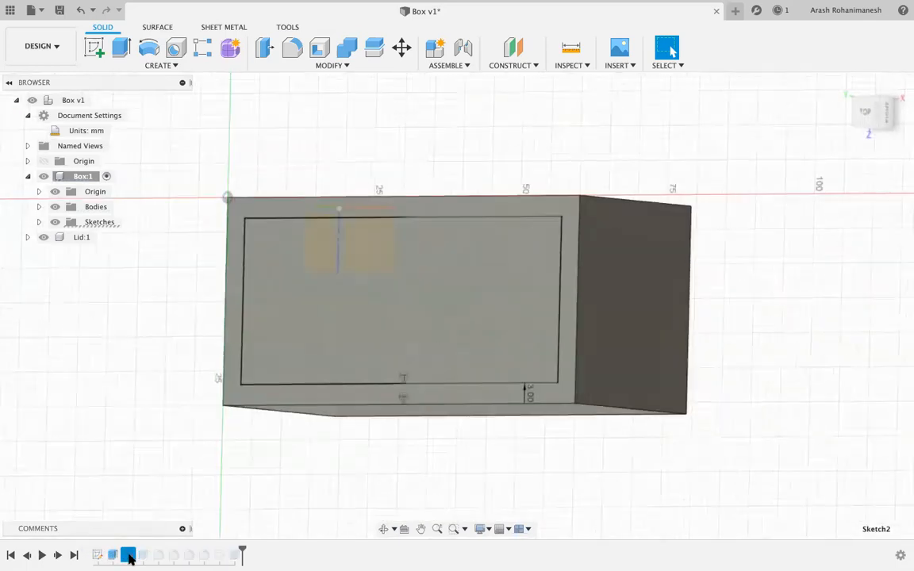
double_click(611, 400)
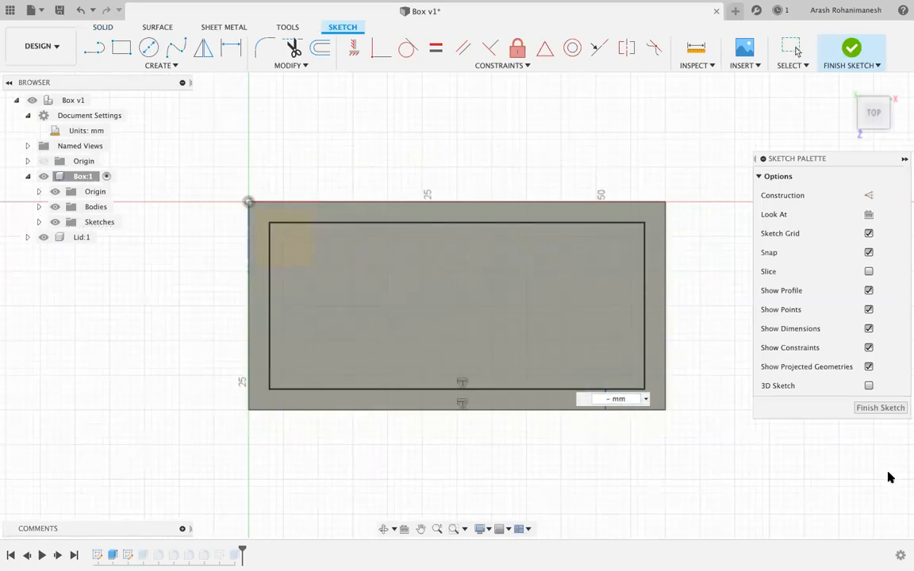
click(880, 408)
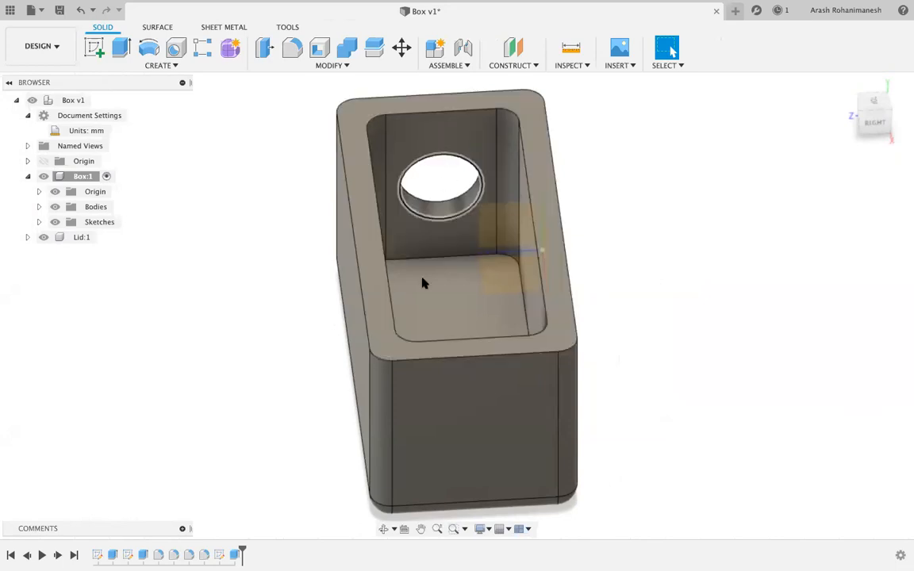
double_click(219, 555)
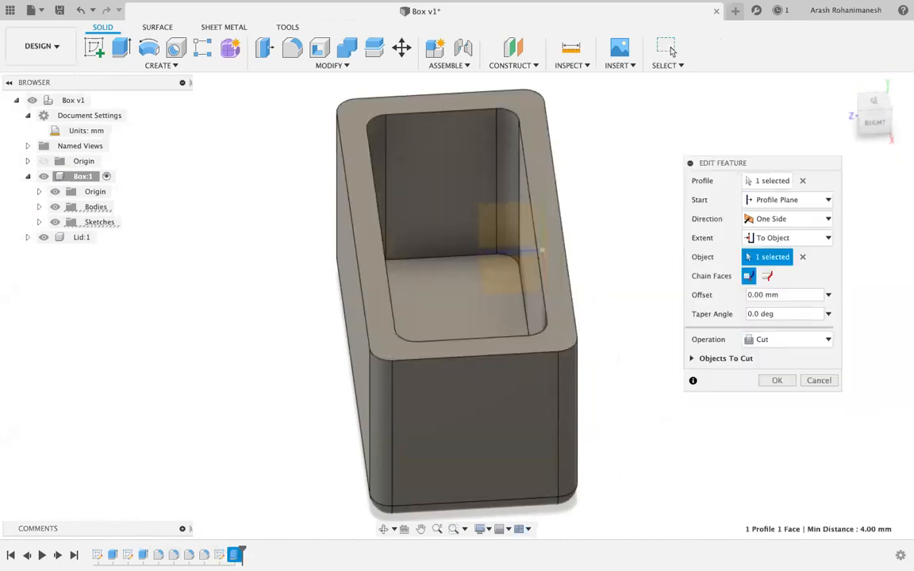
click(780, 239)
click(772, 255)
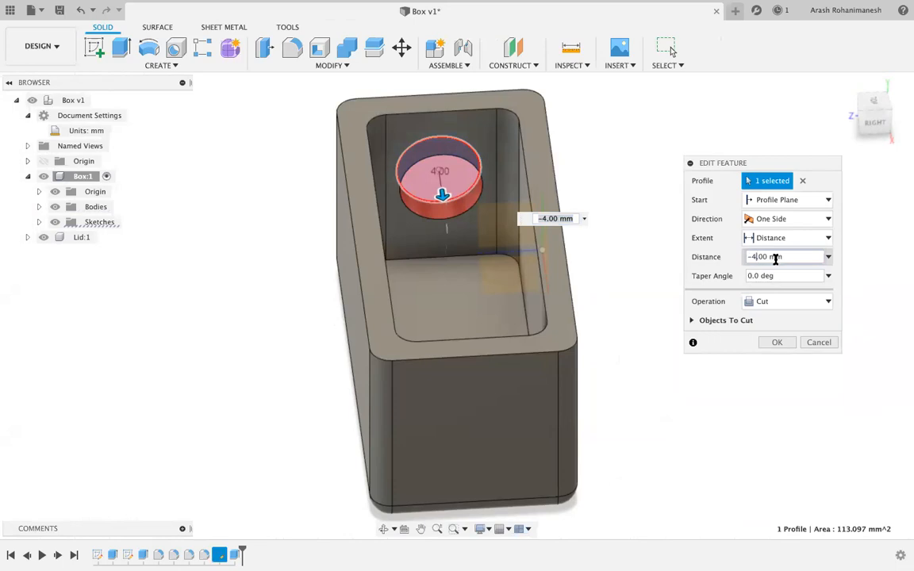
click(779, 344)
mouse_move(869, 115)
mouse_down()
mouse_move(770, 86)
mouse_move(764, 133)
mouse_move(768, 112)
mouse_up()
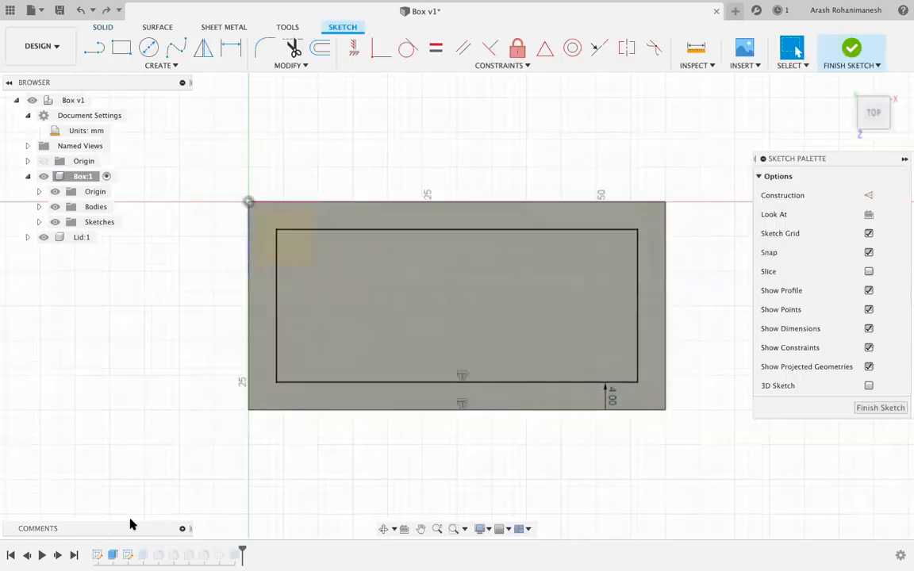
key(super+z)
key(super+z)
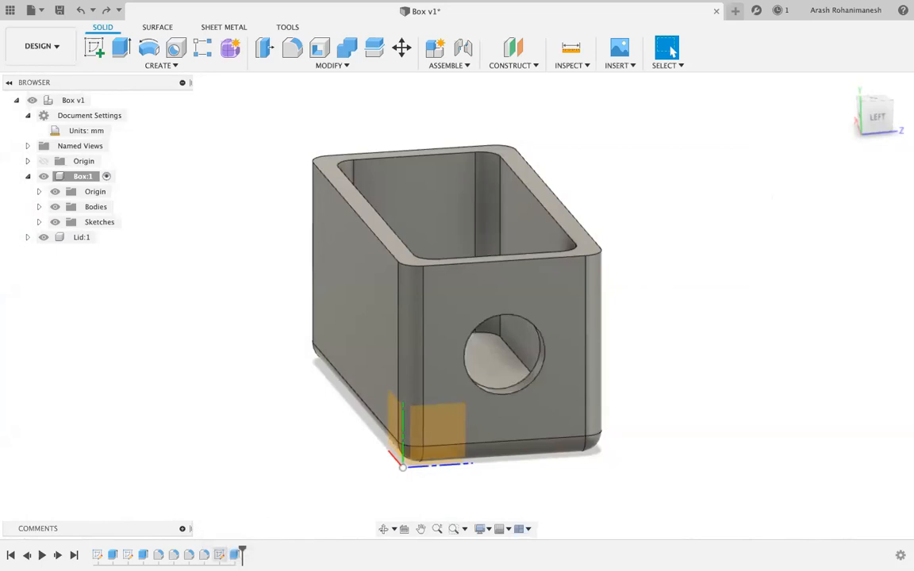
Delete the Extrude3 hole feature from the timeline.
click(204, 554)
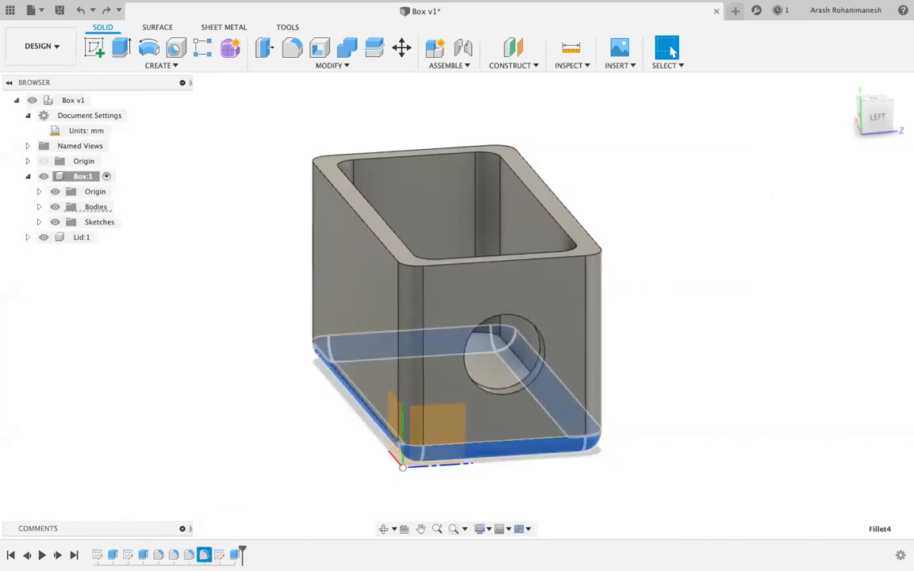
click(233, 556)
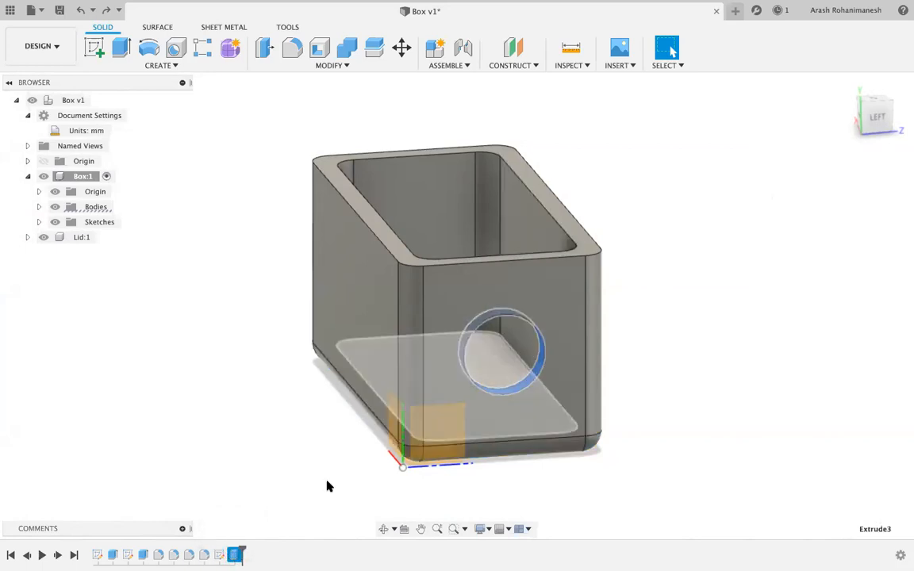
right_click(236, 555)
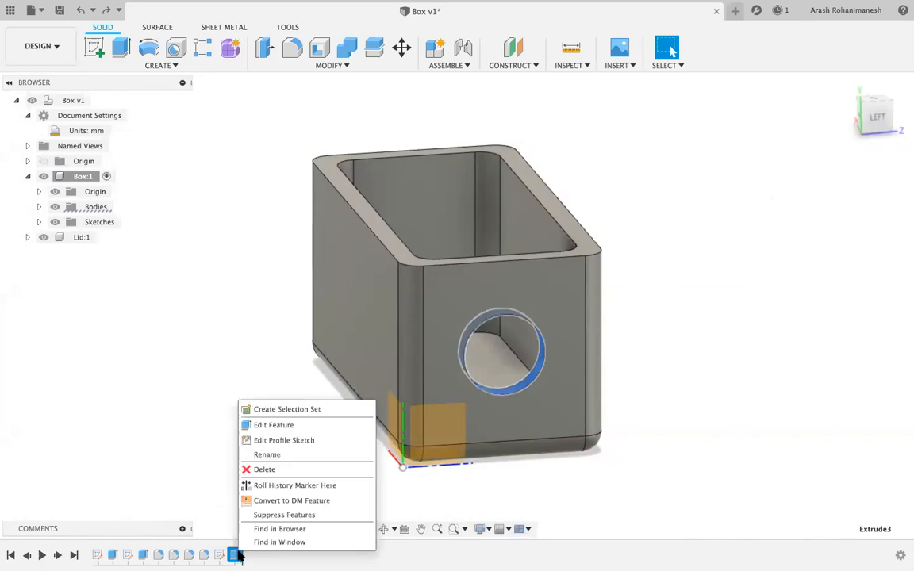
click(270, 471)
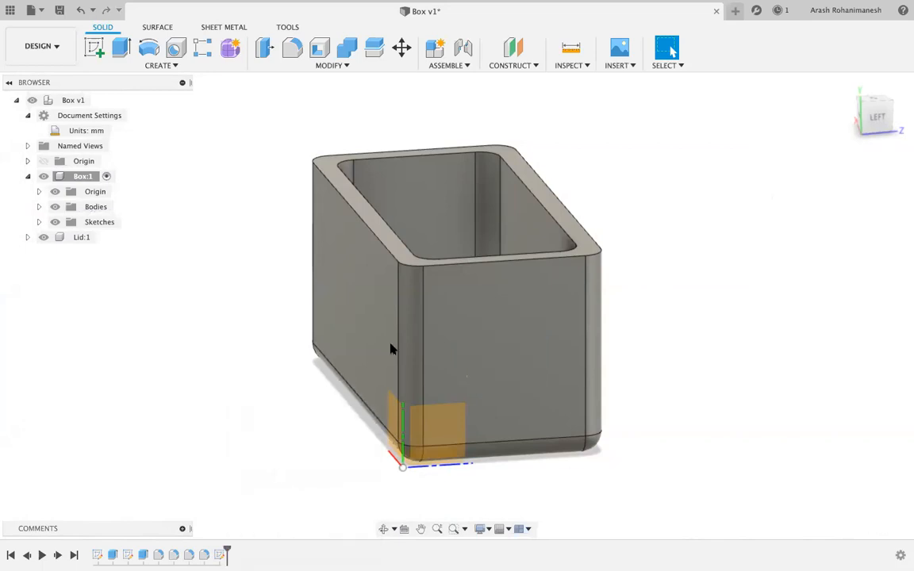
Delete the leftover Sketch3 circle sketch from the timeline.
double_click(223, 555)
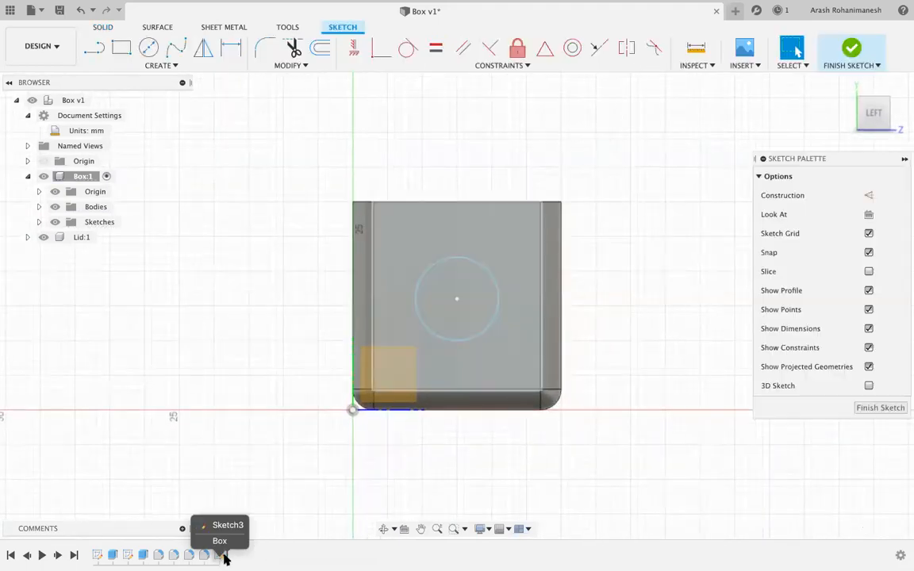
click(881, 408)
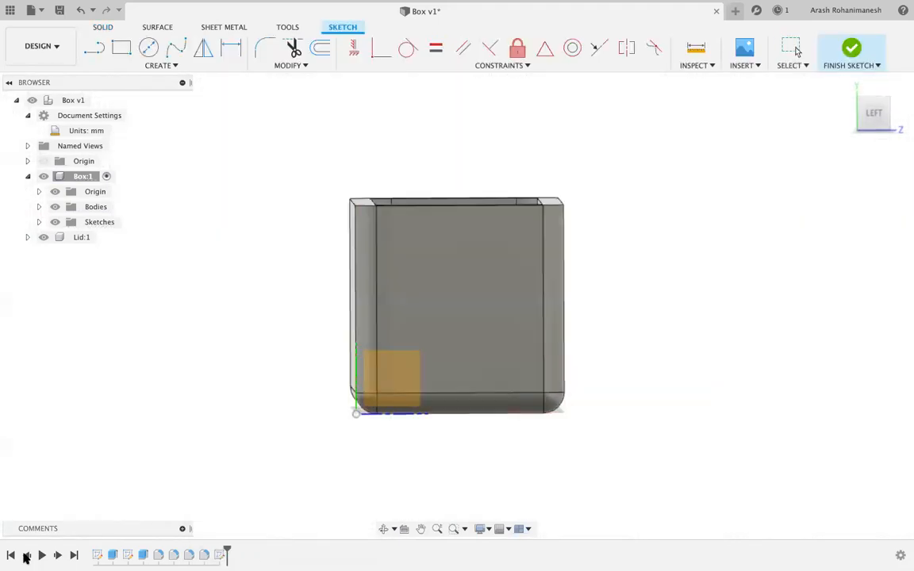
right_click(221, 555)
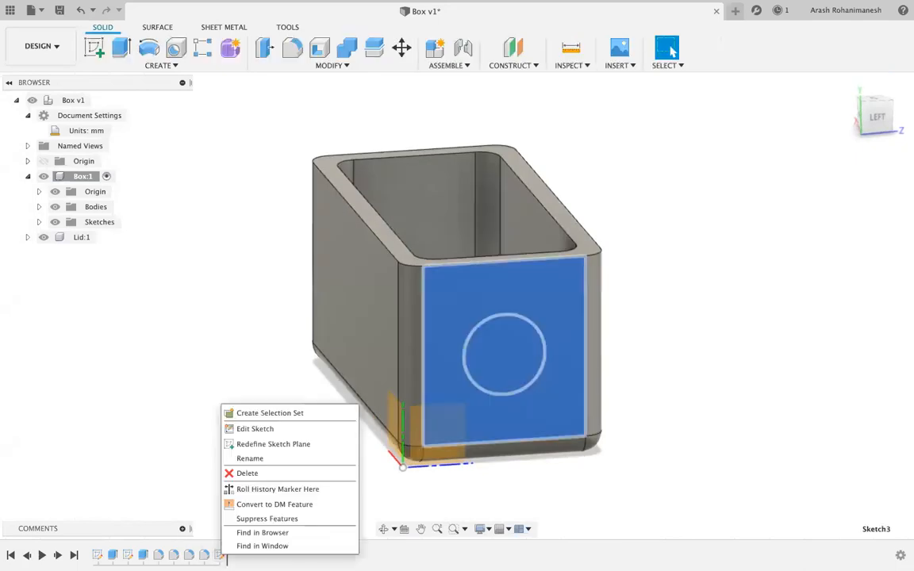
click(242, 474)
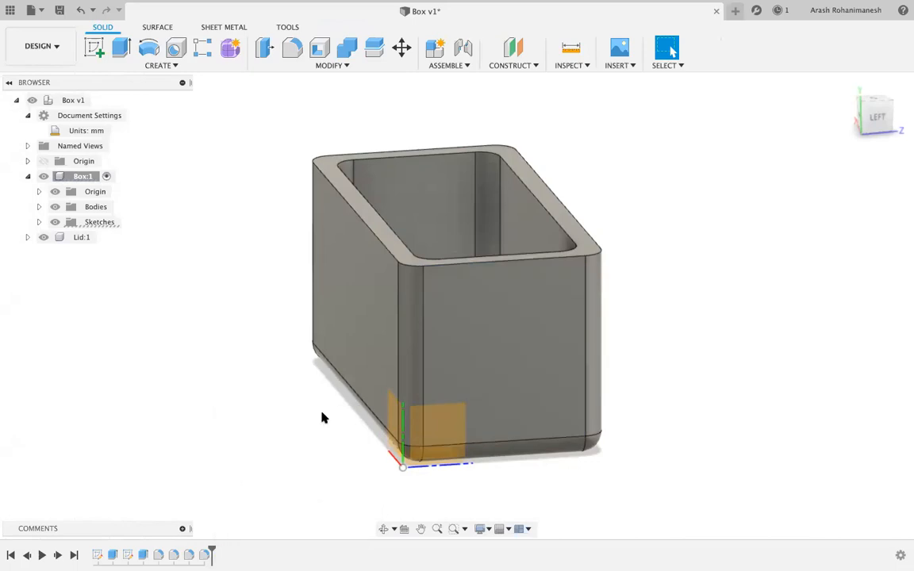
mouse_move(865, 123)
mouse_down()
mouse_move(843, 121)
mouse_move(810, 84)
mouse_move(771, 151)
mouse_move(773, 127)
mouse_move(815, 137)
mouse_move(781, 130)
mouse_move(769, 146)
mouse_move(754, 131)
mouse_up()
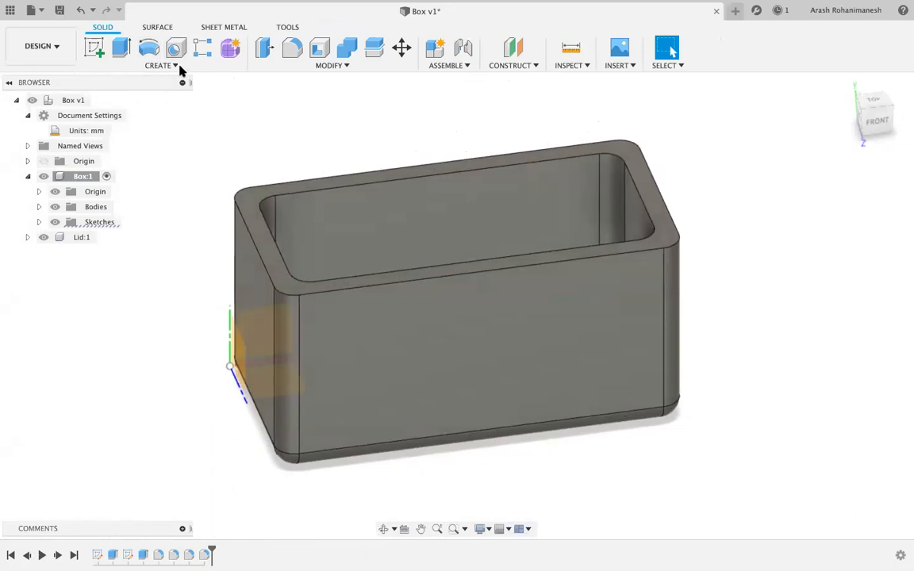
click(164, 66)
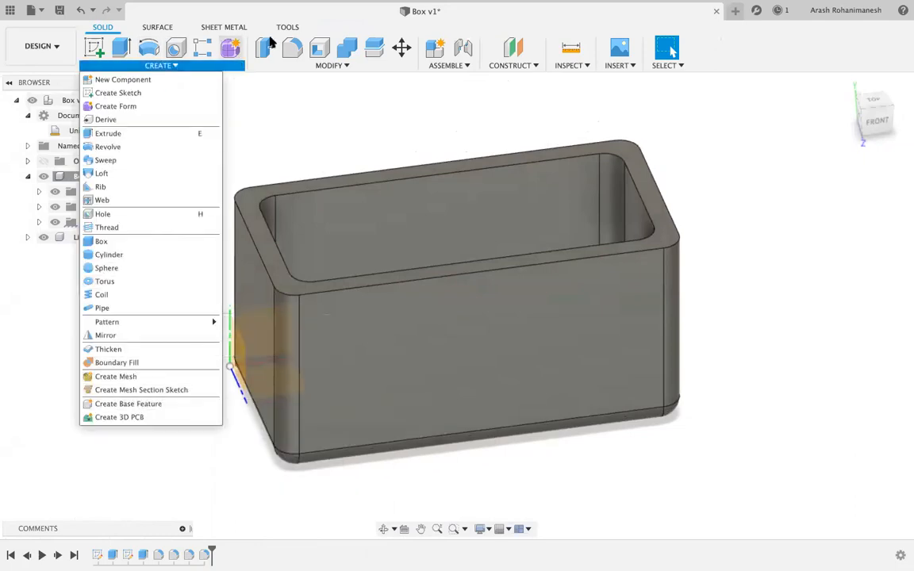
click(302, 67)
click(302, 67)
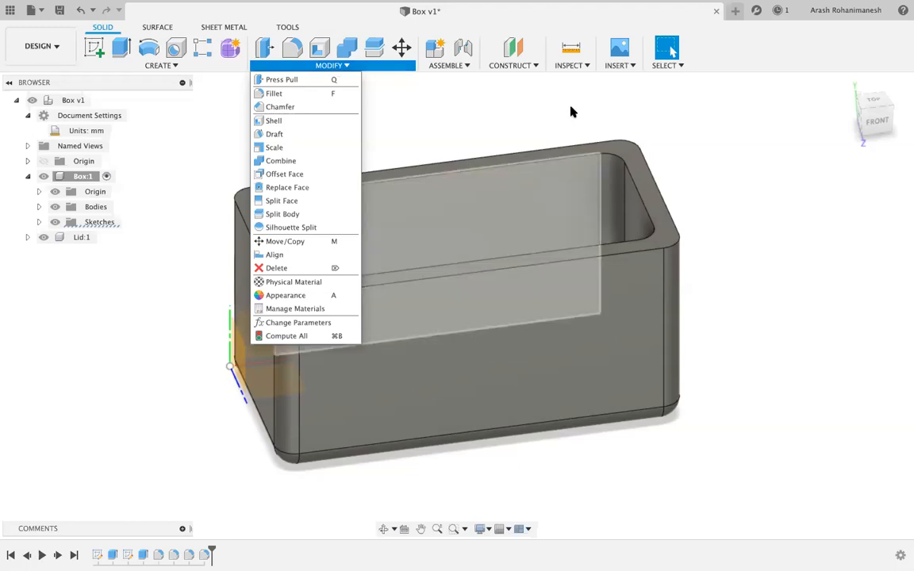
click(877, 120)
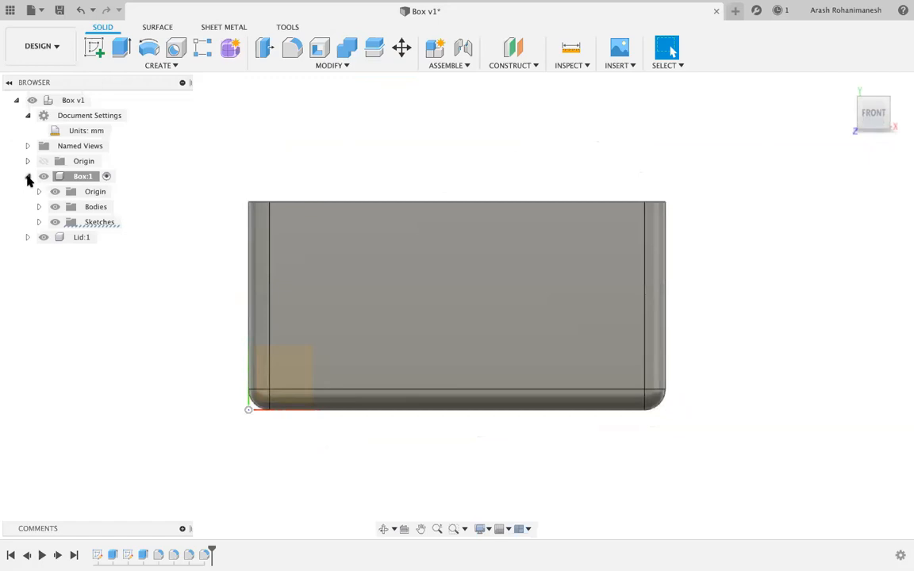
click(28, 176)
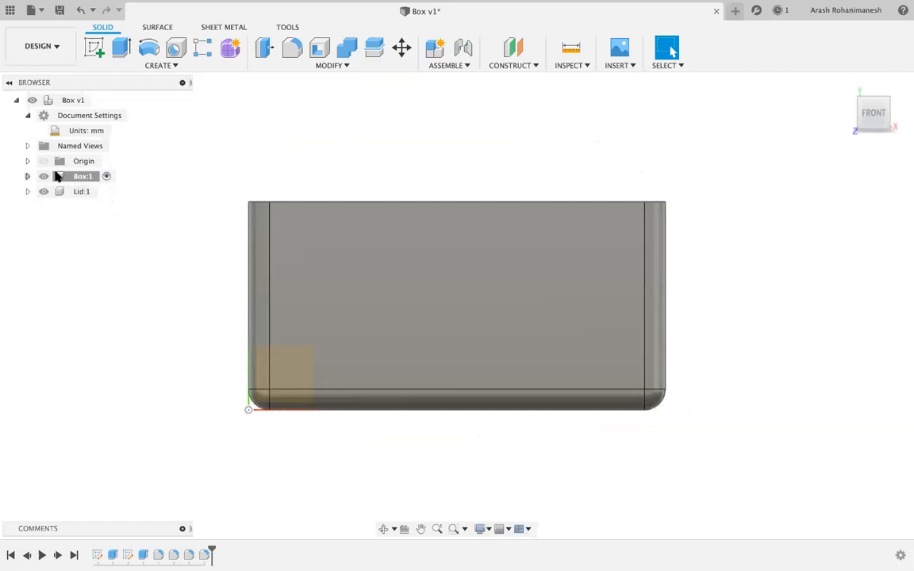
click(46, 192)
click(105, 192)
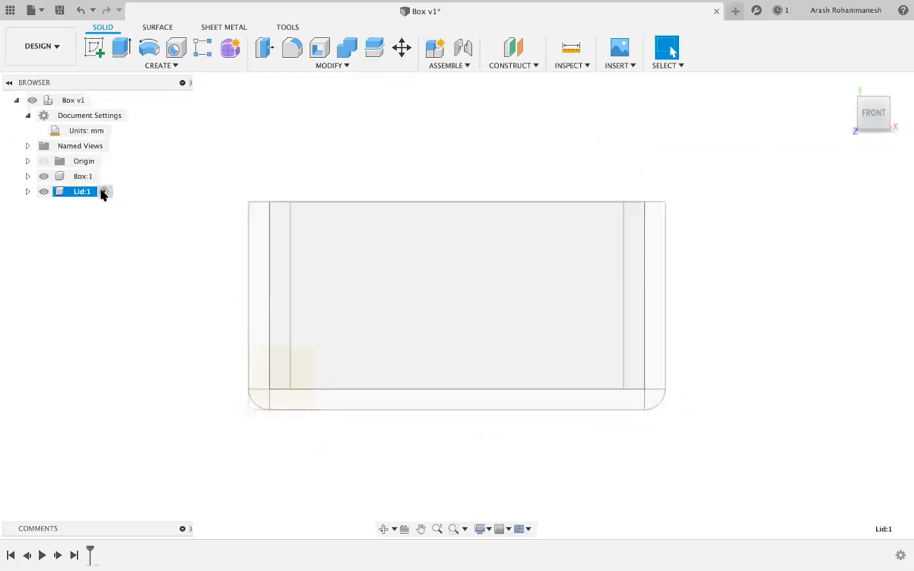
drag(879, 117, 781, 140)
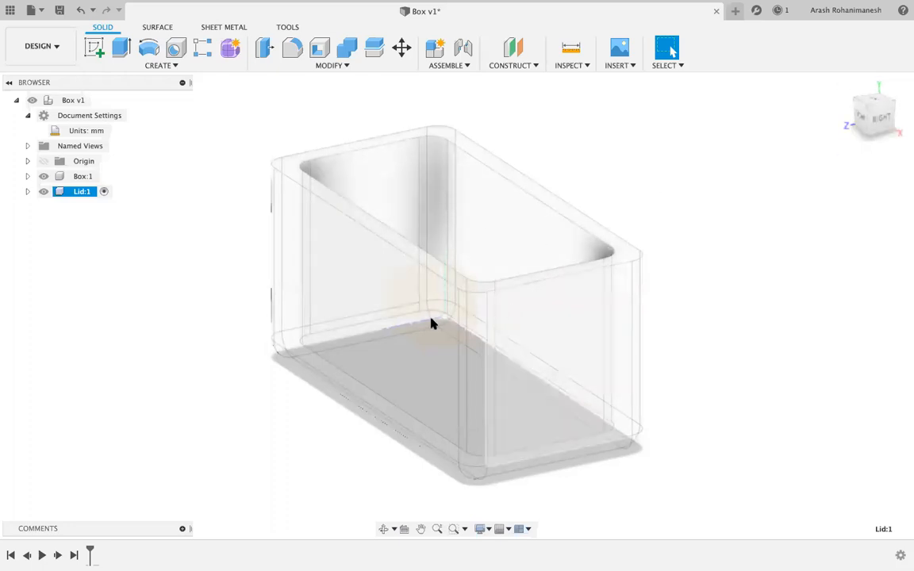
shift+click(40, 177)
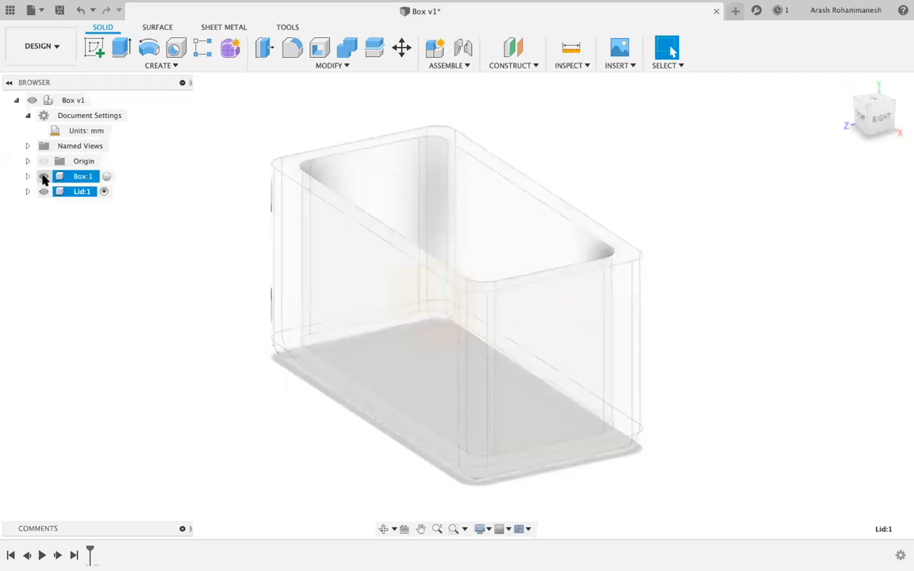
click(43, 176)
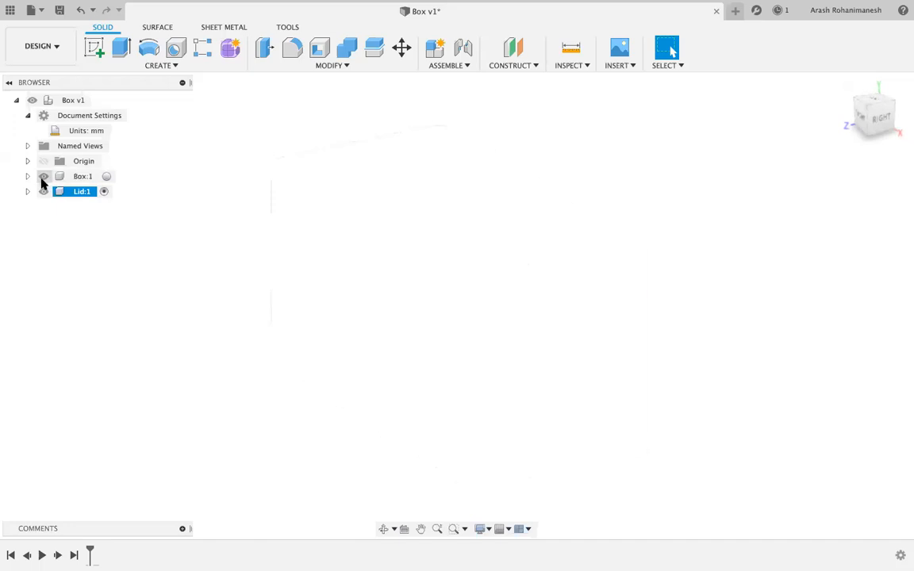
click(44, 176)
shift+click(49, 178)
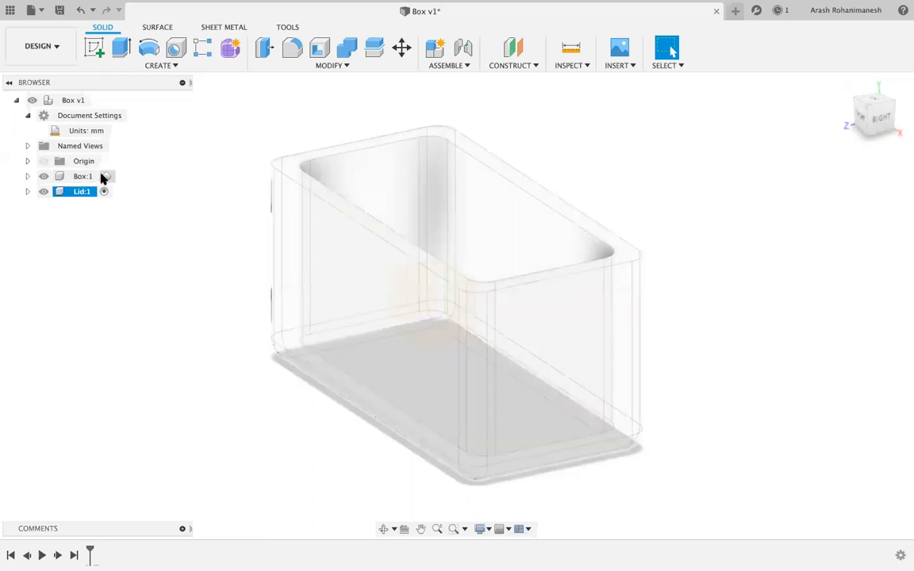
Activate the Box:1 component in the Browser and orbit to view its solid shell.
click(107, 178)
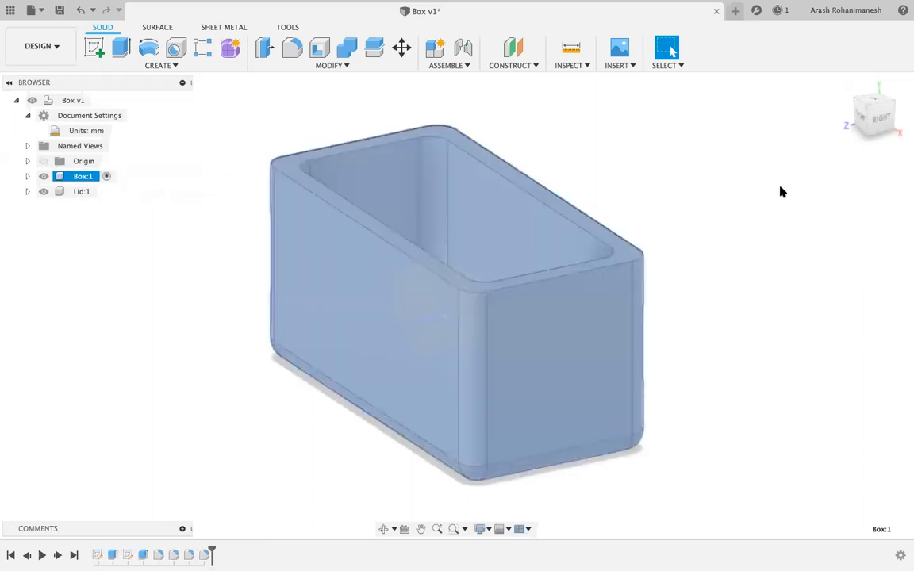
mouse_move(870, 116)
mouse_down()
mouse_move(848, 117)
mouse_move(835, 97)
mouse_move(823, 117)
mouse_move(800, 120)
mouse_up()
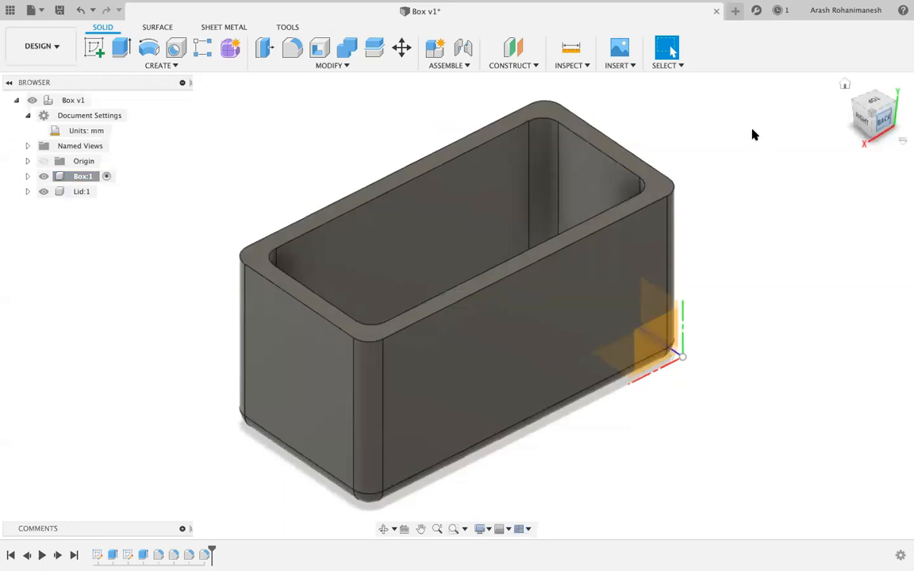
drag(875, 117, 832, 104)
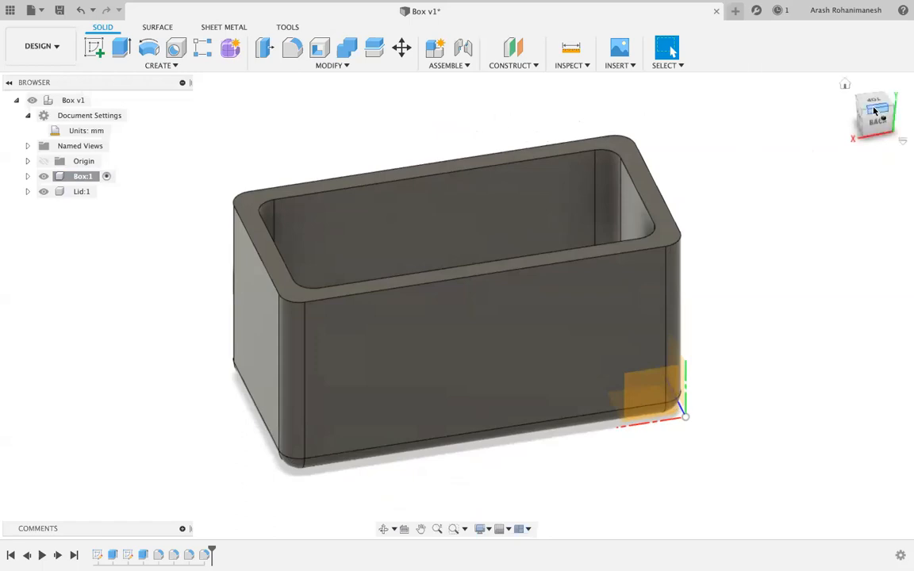
mouse_move(873, 117)
mouse_down()
mouse_move(904, 106)
mouse_move(902, 92)
mouse_move(854, 117)
mouse_move(786, 105)
mouse_move(873, 116)
mouse_move(864, 107)
mouse_up()
Return to the home view, then select the Box:1 and Lid:1 components in the Browser.
click(845, 85)
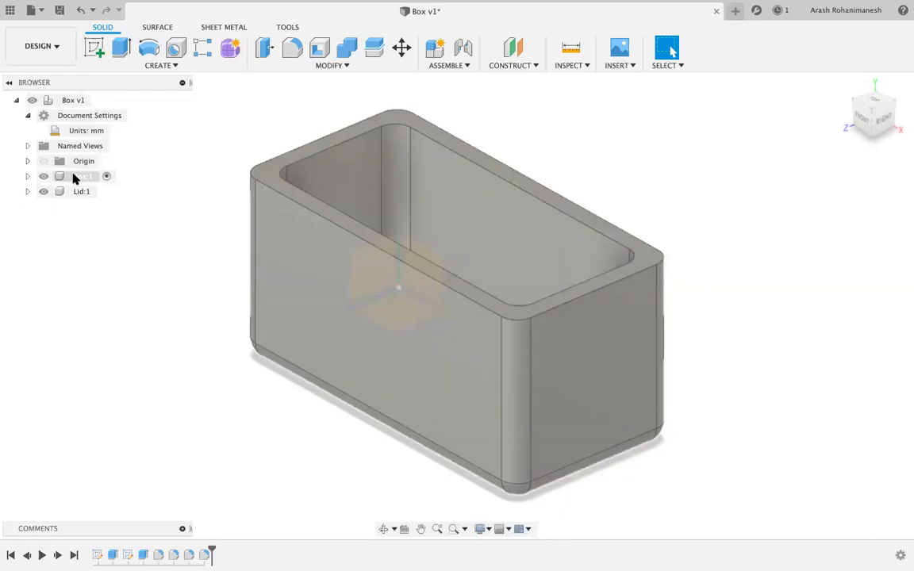
click(80, 176)
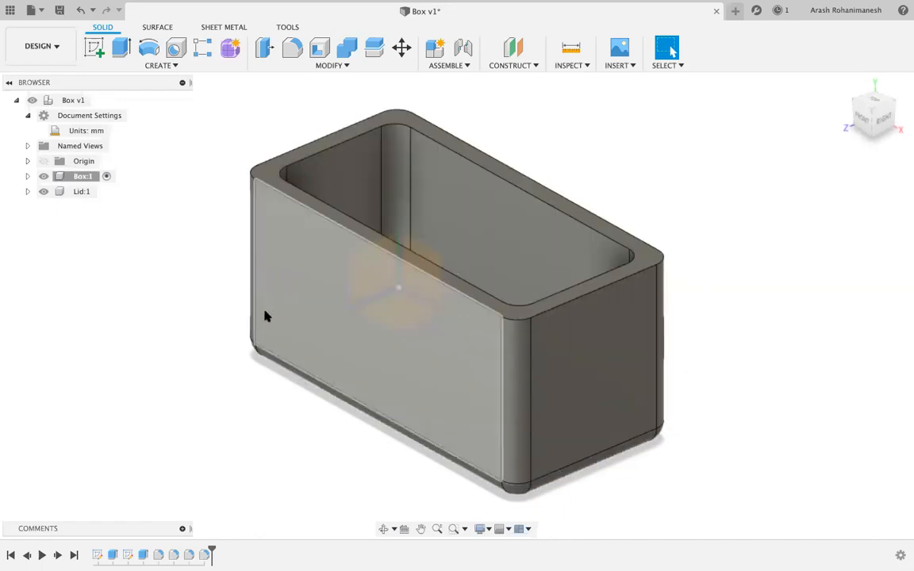
click(76, 193)
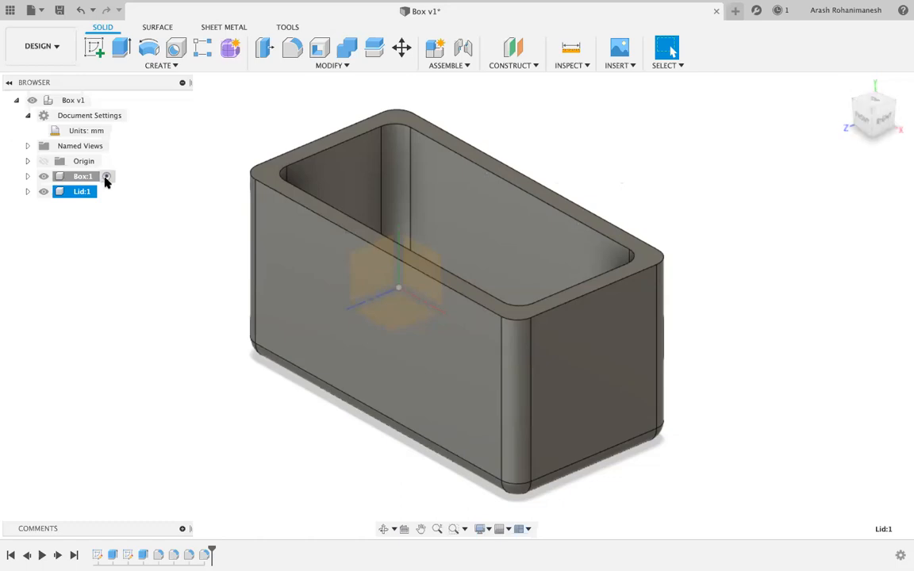
right_click(77, 176)
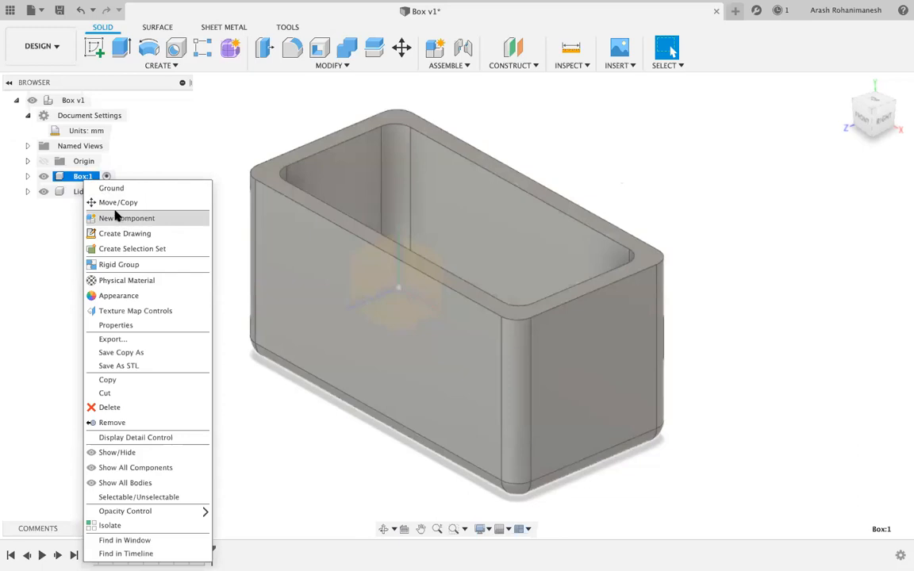
click(32, 287)
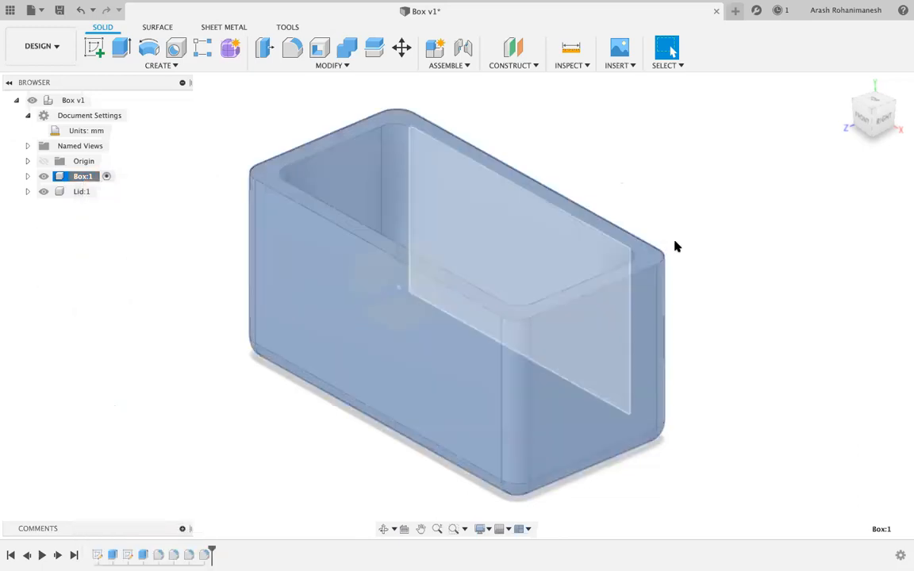
click(774, 248)
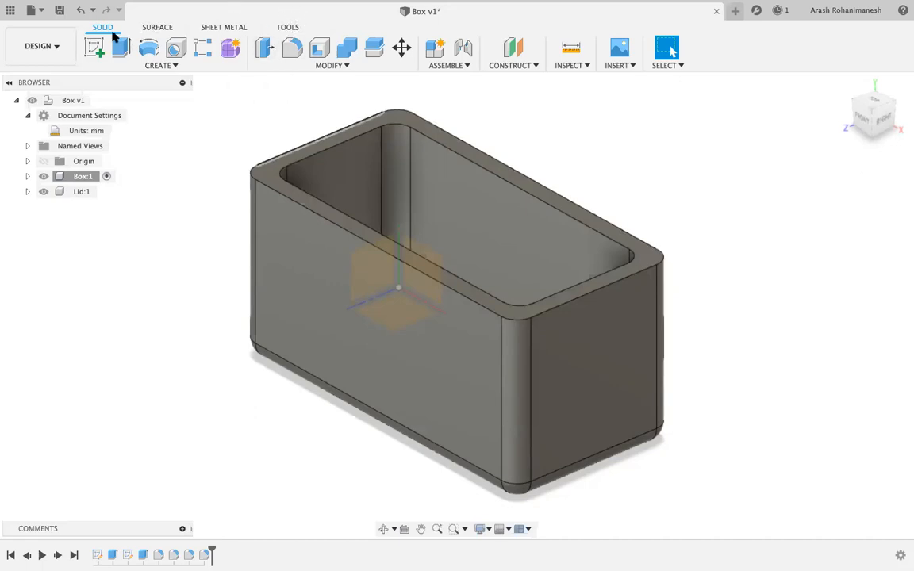
Open 3D Print from the Tools tab, dismiss the Cura warning, and review the Medium refinement options.
click(287, 27)
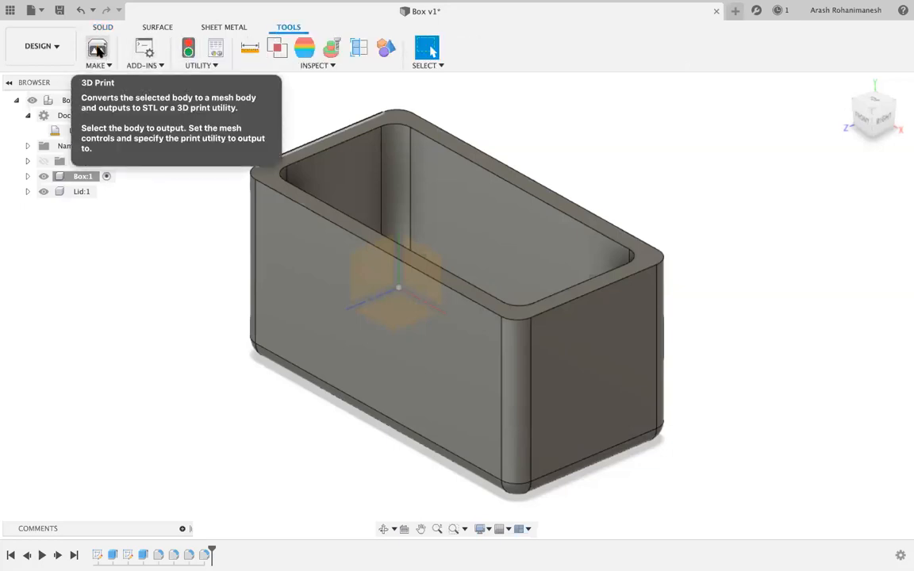
click(98, 51)
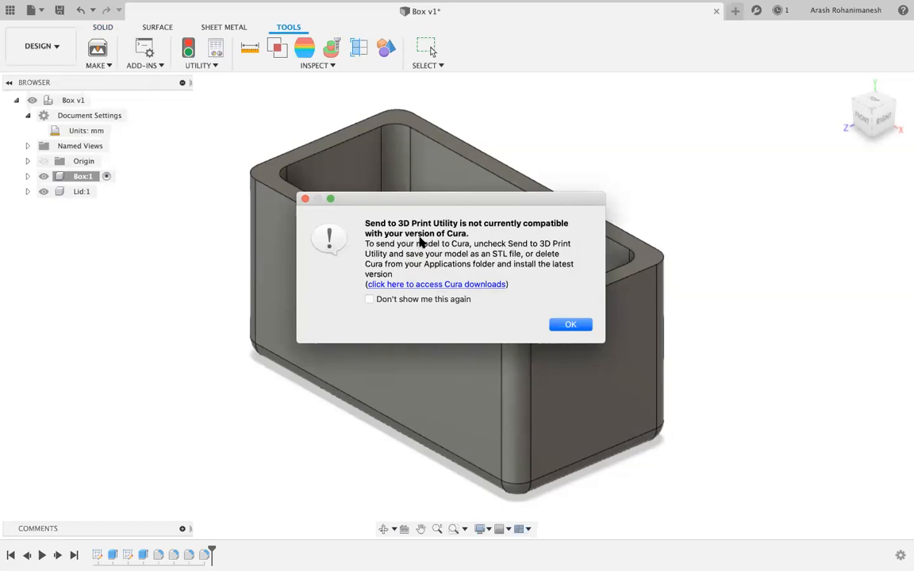
click(568, 323)
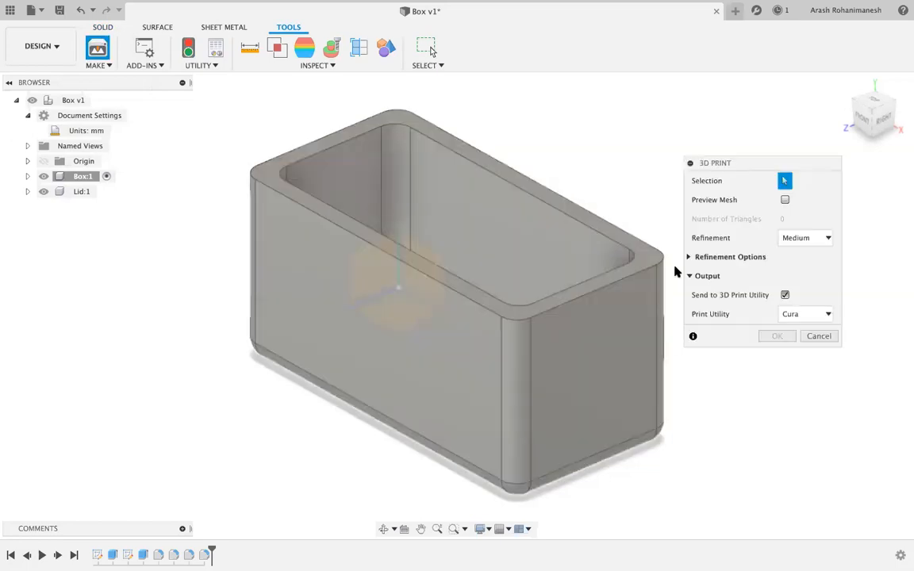
click(786, 316)
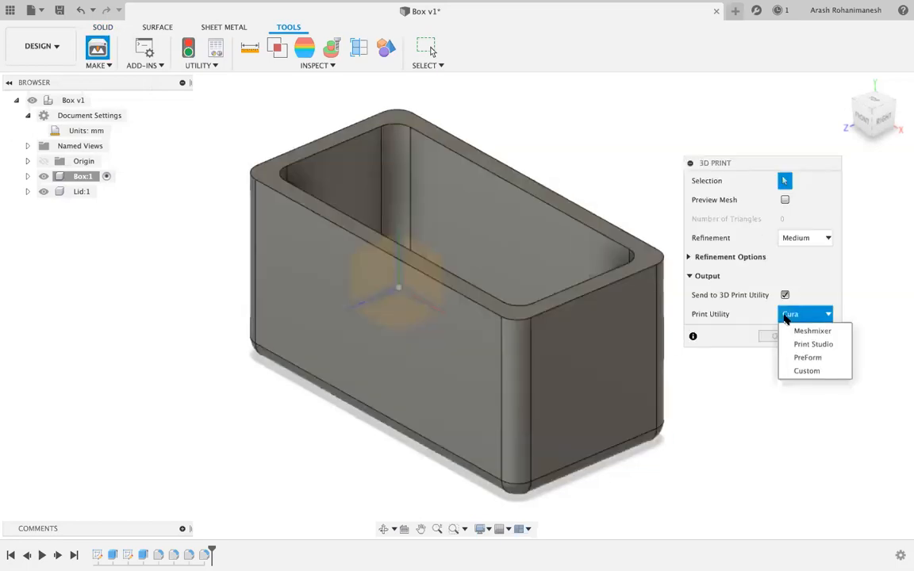
click(806, 314)
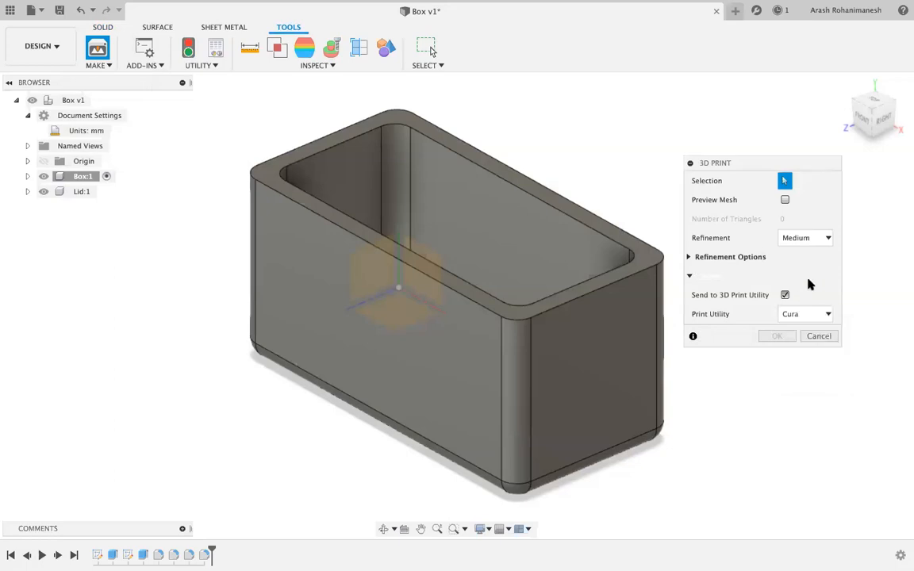
click(810, 280)
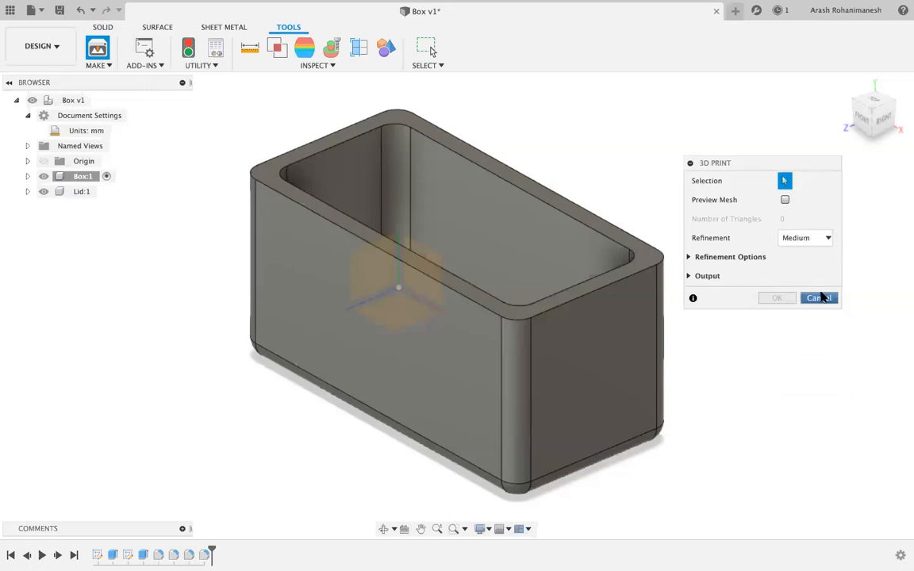
click(745, 261)
Set the print utility to Custom, keeping MakerBot Print as the application.
click(730, 260)
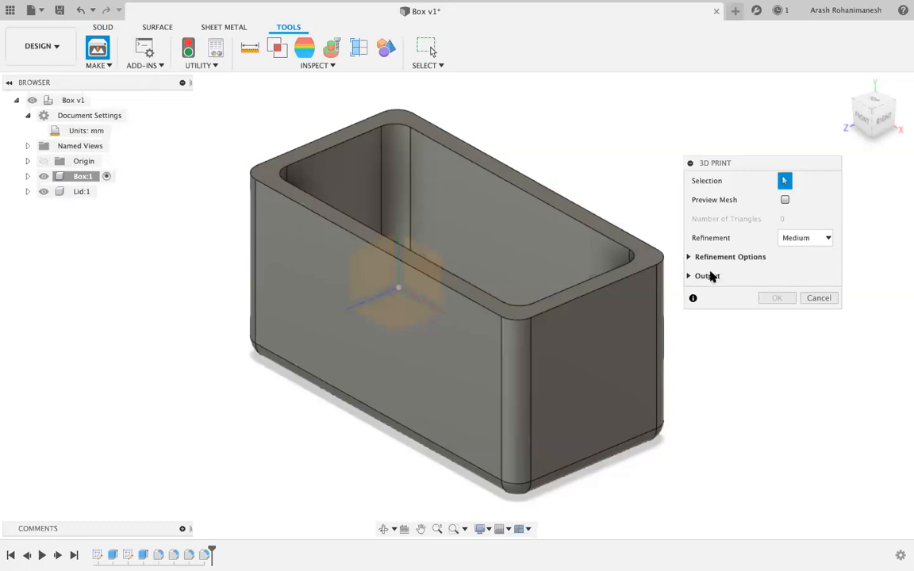
click(711, 276)
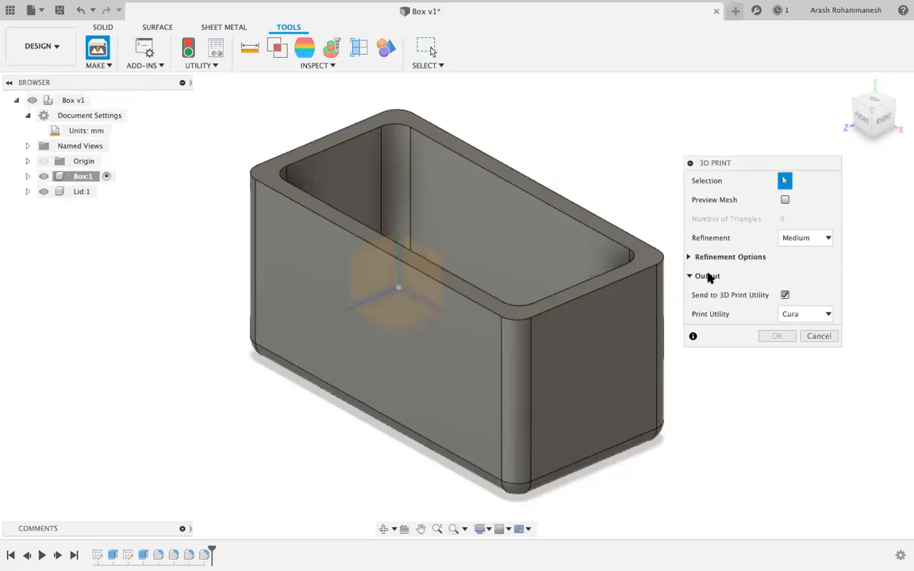
click(810, 316)
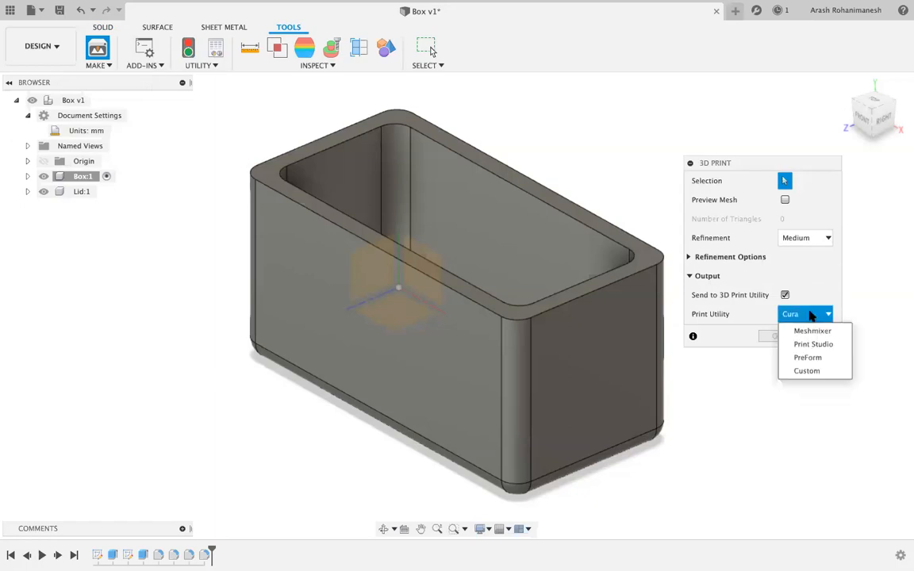
click(815, 373)
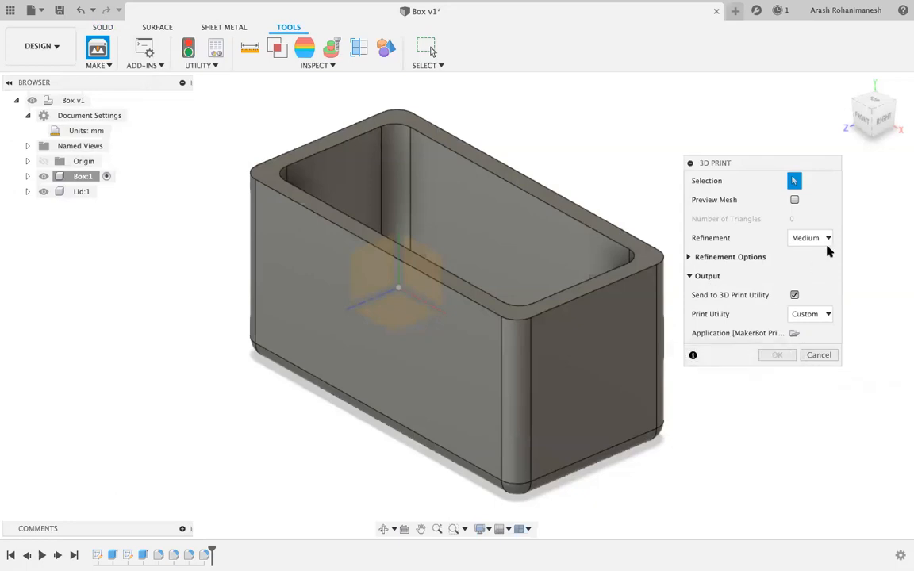
click(818, 316)
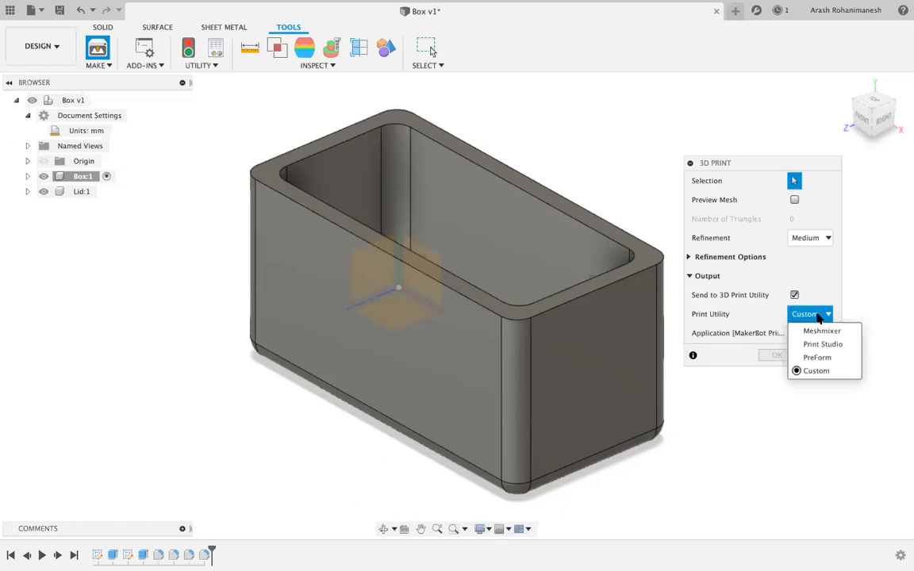
click(818, 317)
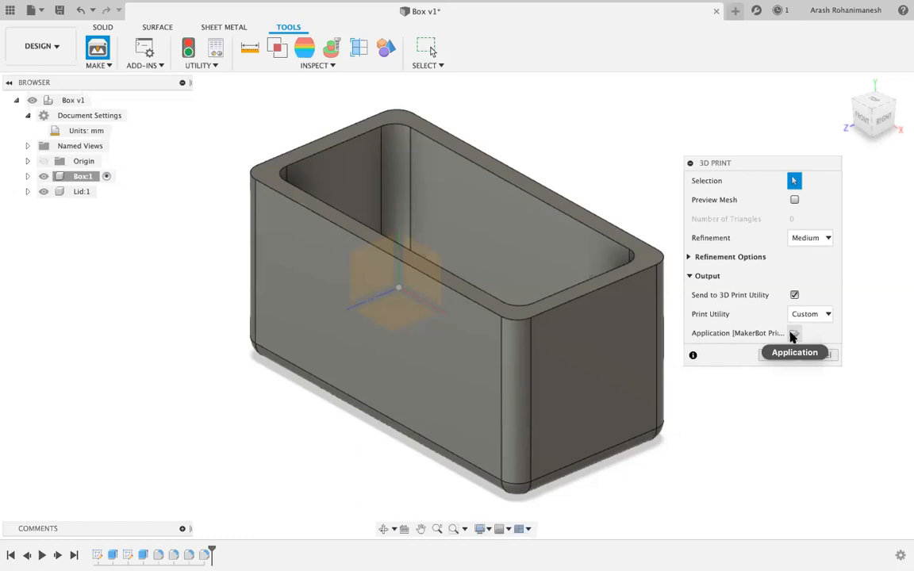
click(793, 334)
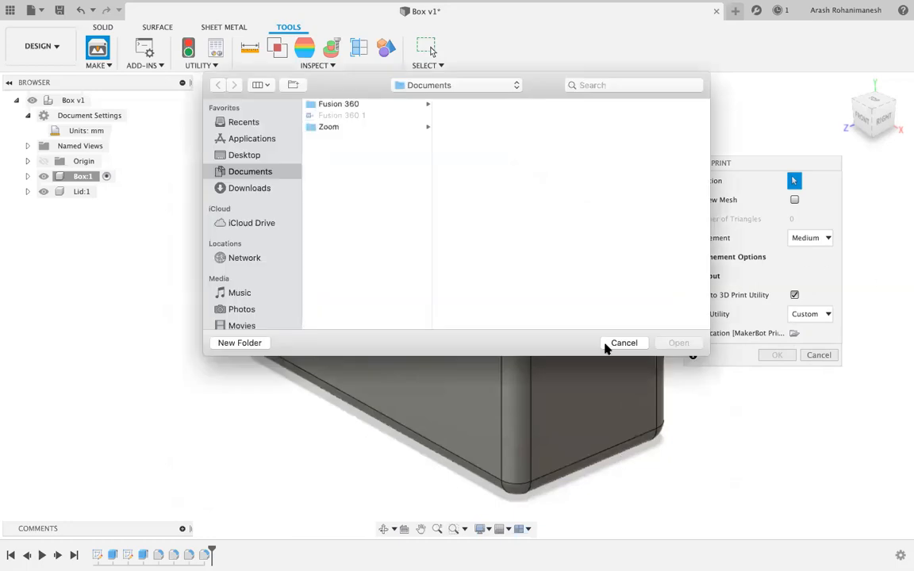
click(618, 344)
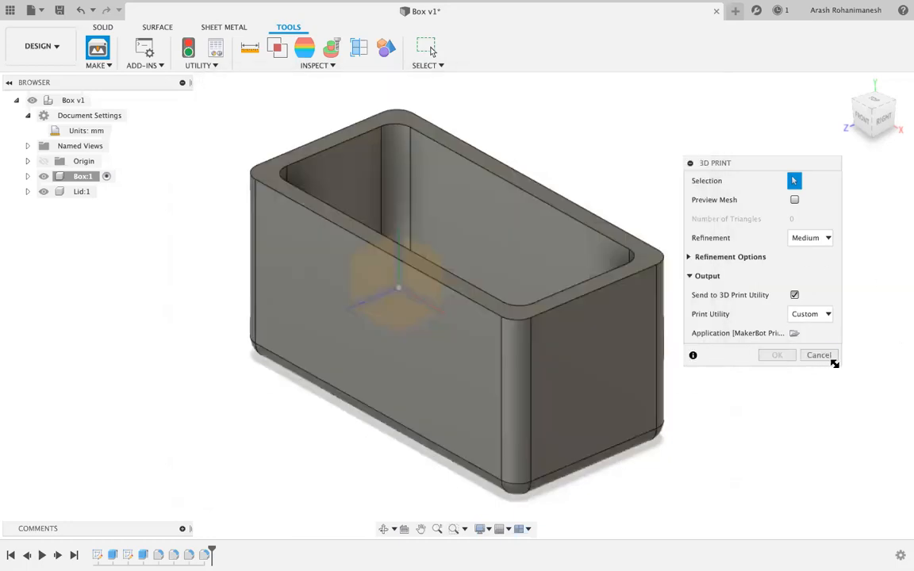
Keep Medium refinement and the Custom print utility, browsing for the application but cancelling the picker.
drag(835, 364, 867, 397)
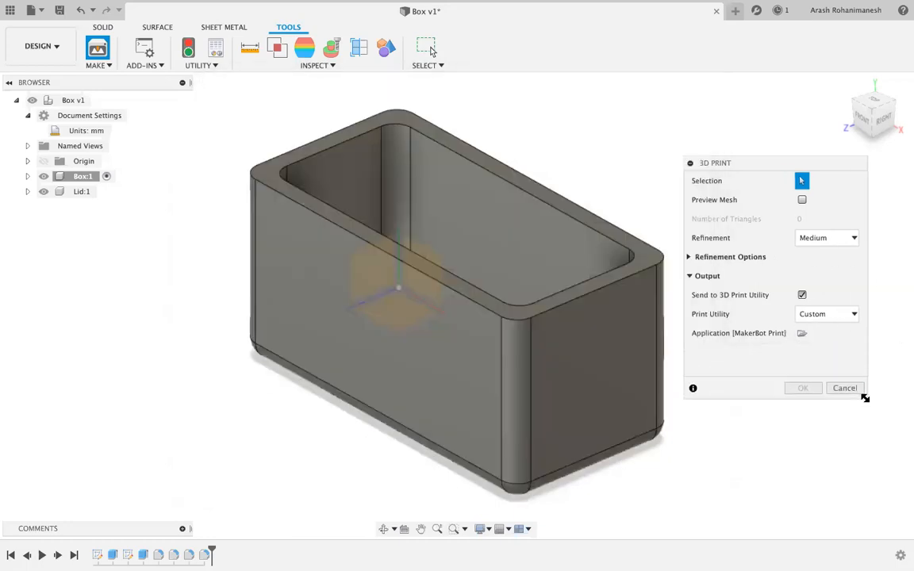
click(824, 240)
click(823, 268)
click(821, 317)
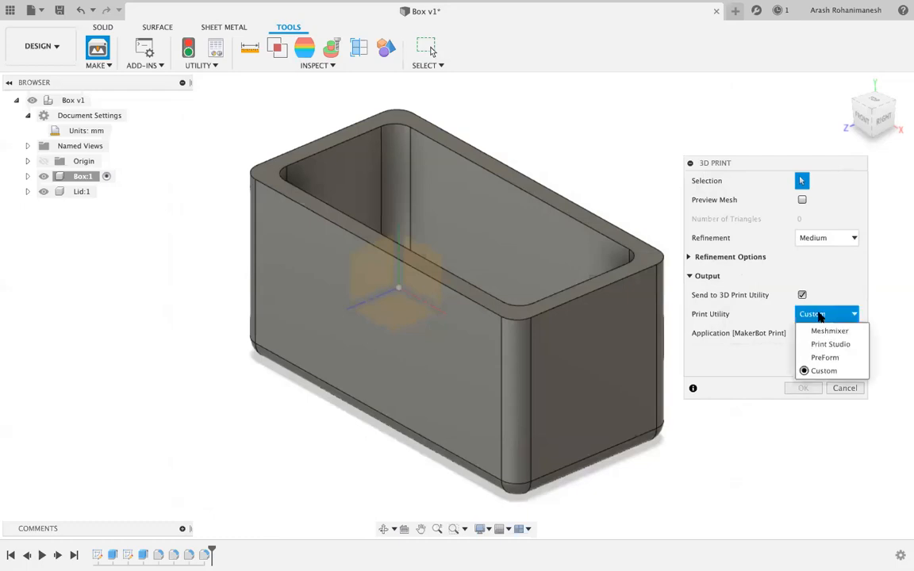
click(824, 371)
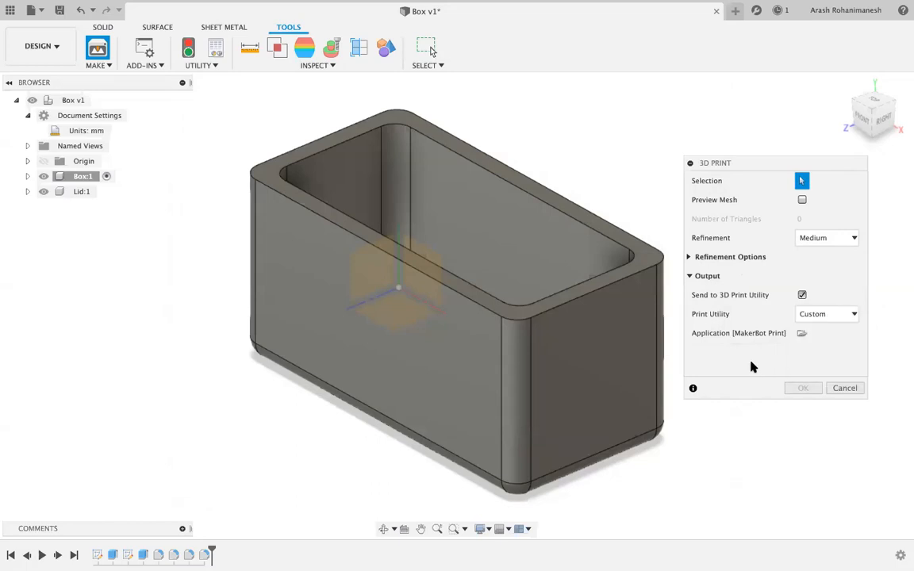
click(800, 333)
click(624, 343)
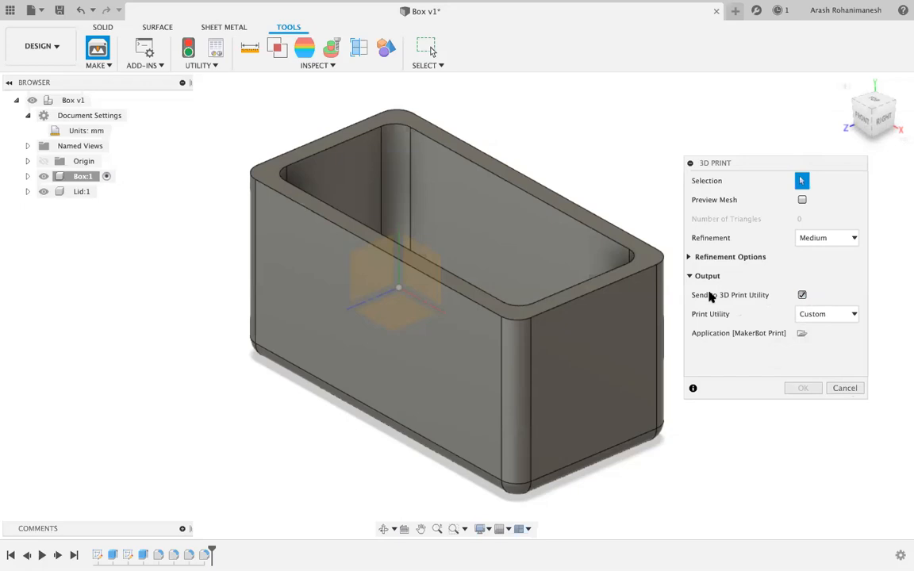
Try PreForm as the print utility, then switch it back to Custom.
click(844, 317)
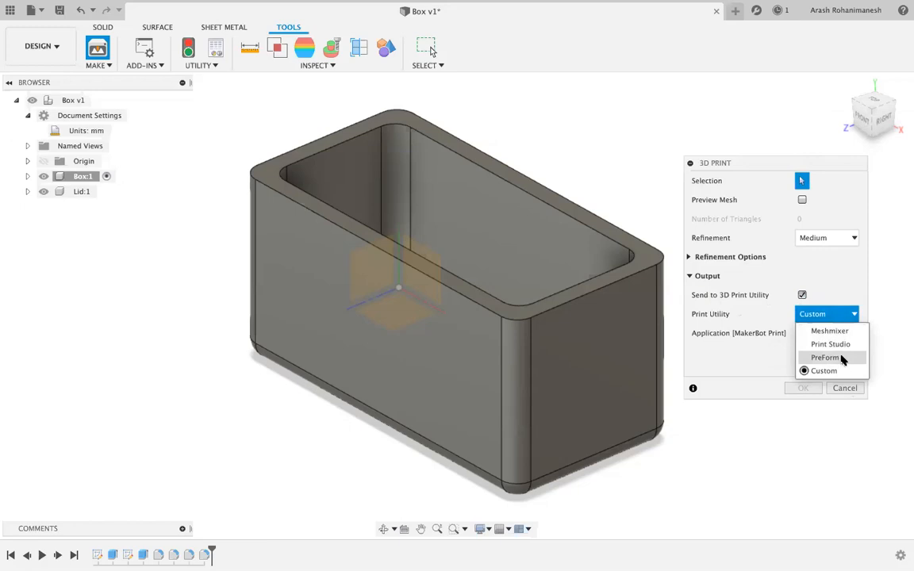
click(843, 358)
click(830, 314)
click(818, 371)
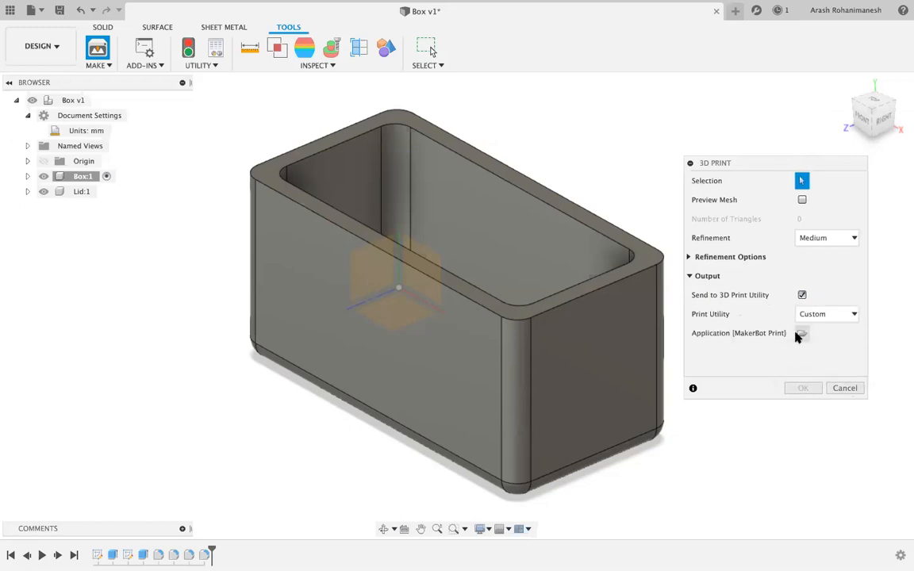
Browse for the print application three times, cancelling the file picker each time without choosing anything.
click(801, 333)
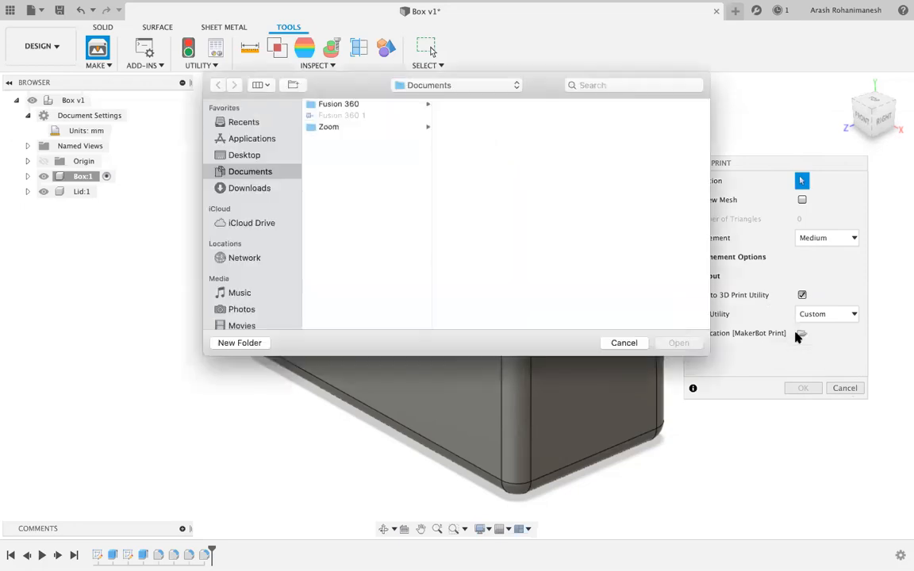
click(624, 343)
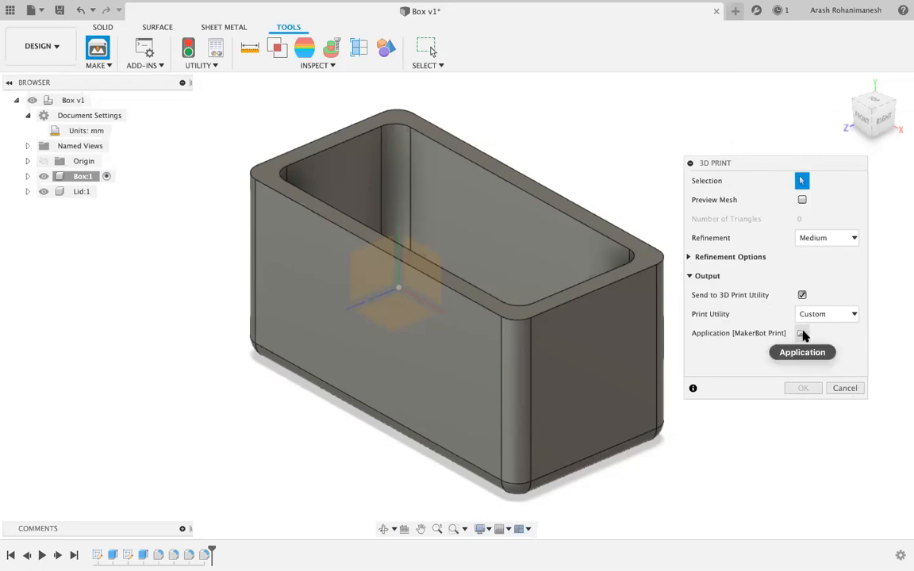
click(802, 333)
click(623, 343)
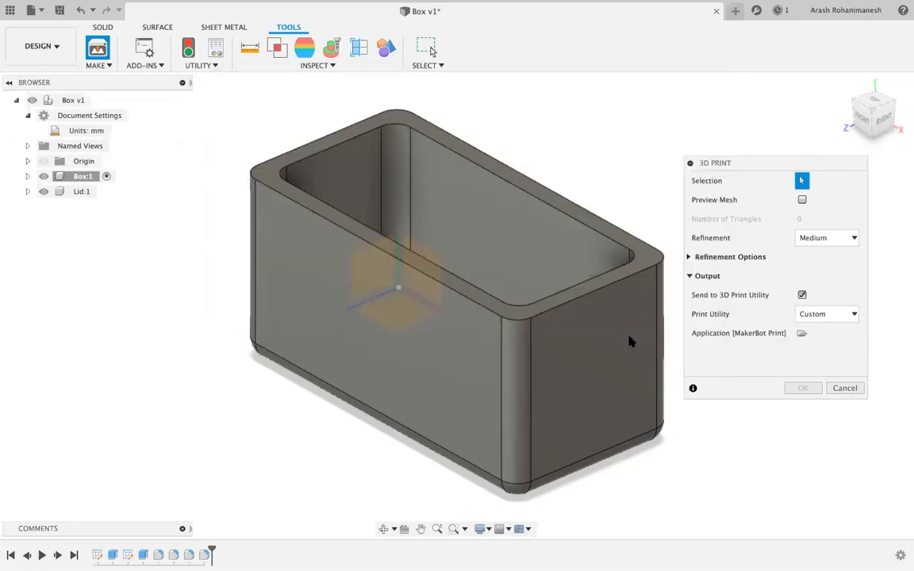
click(803, 334)
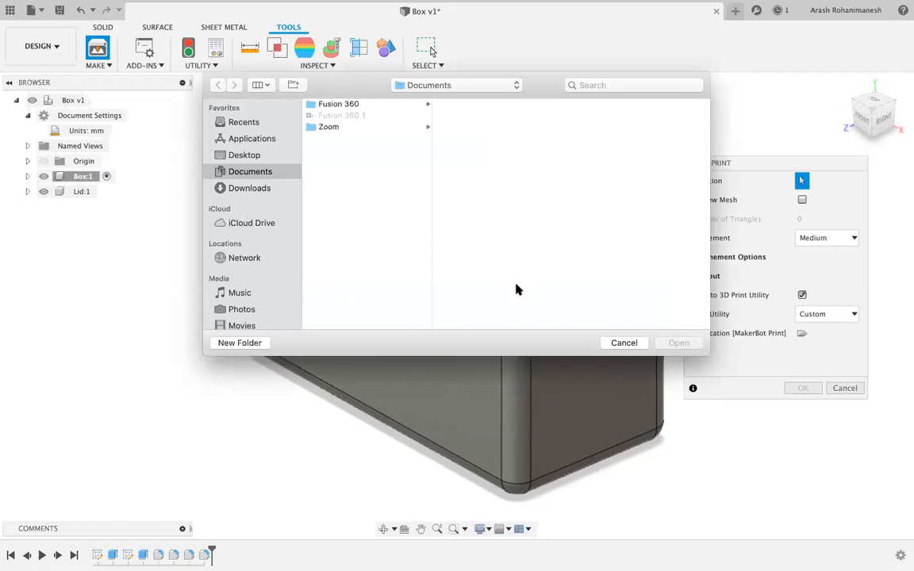
click(624, 343)
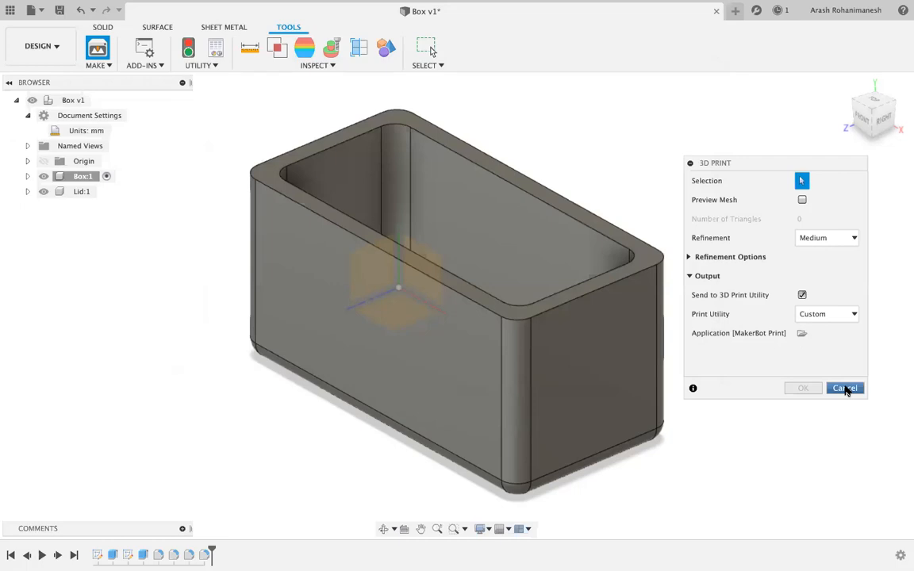
click(845, 389)
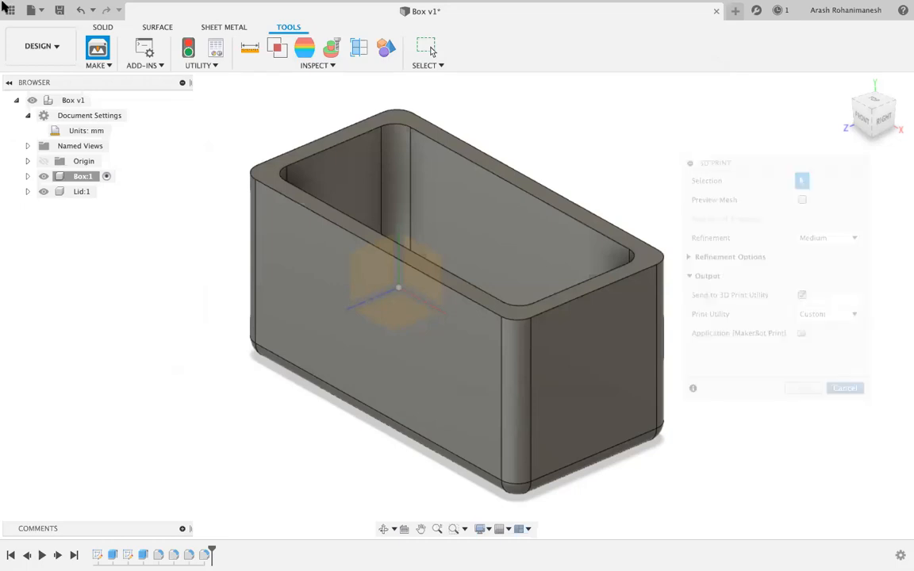
click(101, 9)
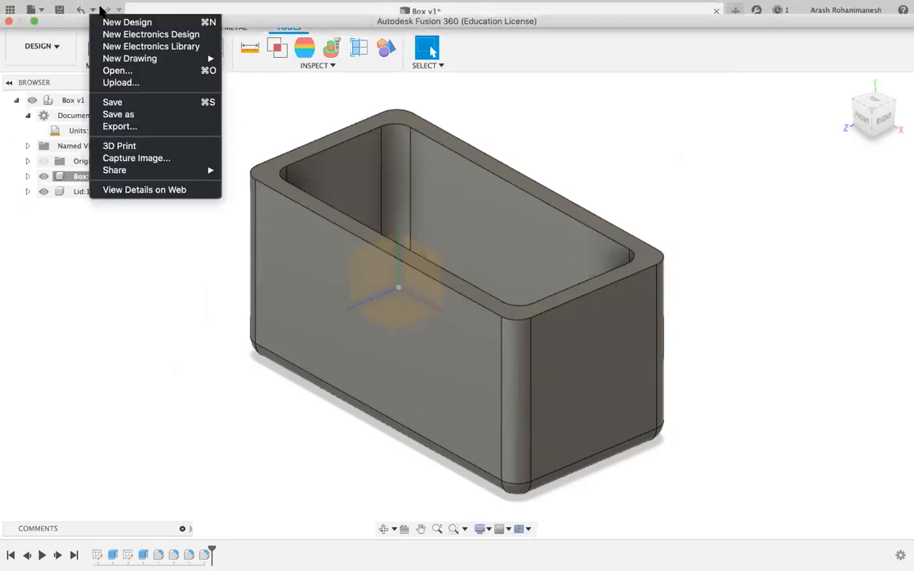
click(136, 126)
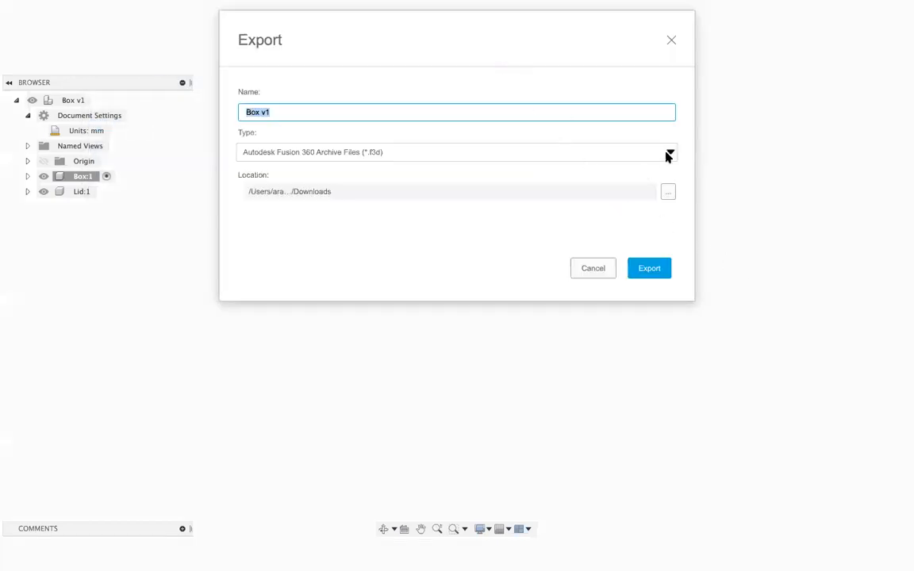
click(669, 154)
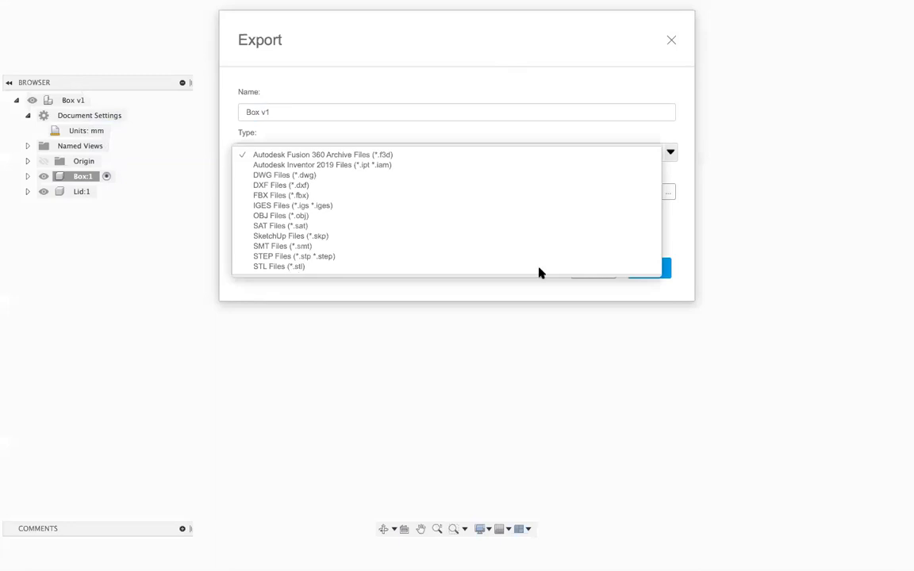
click(286, 287)
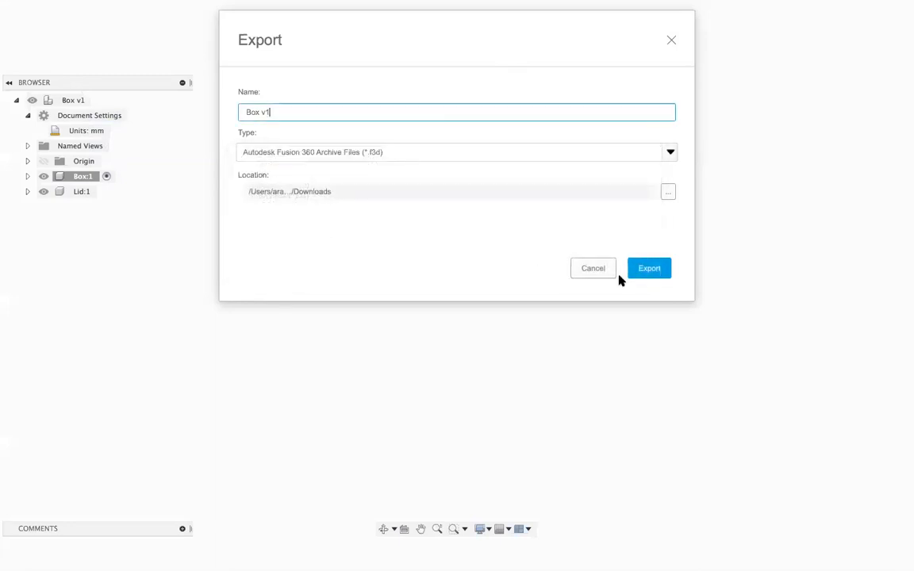
click(593, 269)
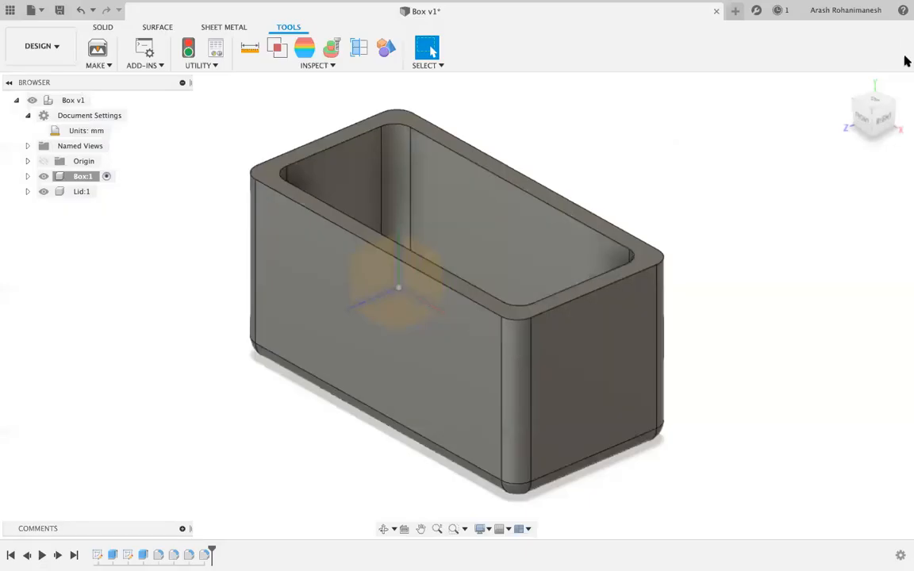
click(99, 49)
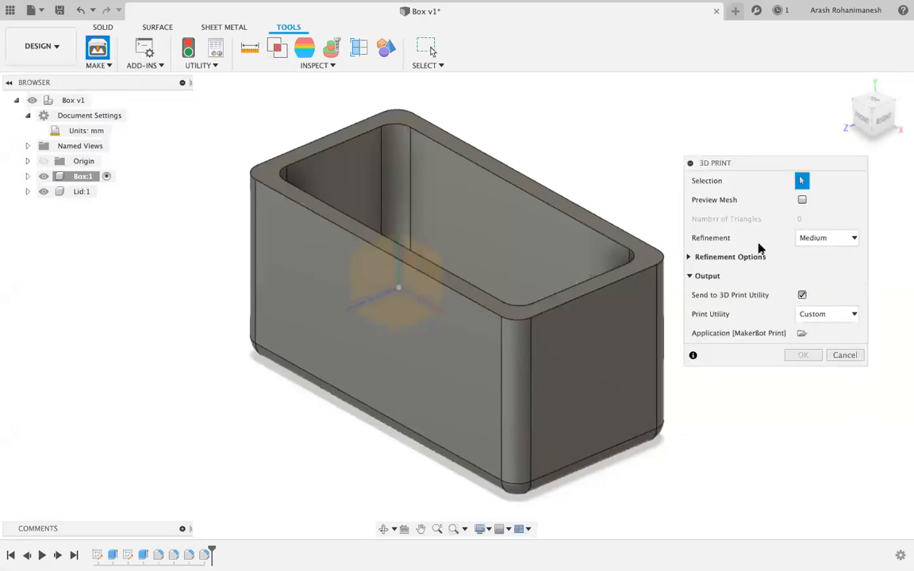
click(844, 356)
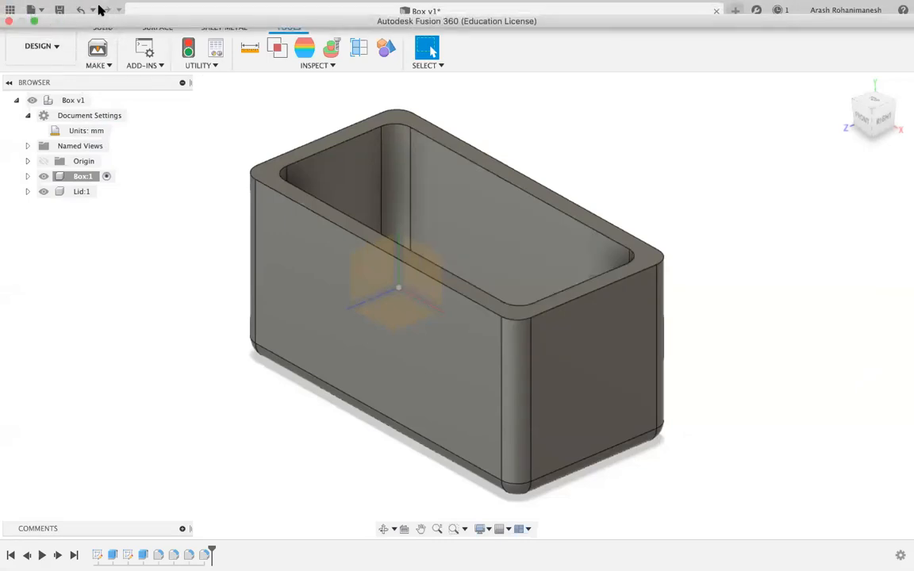
click(100, 10)
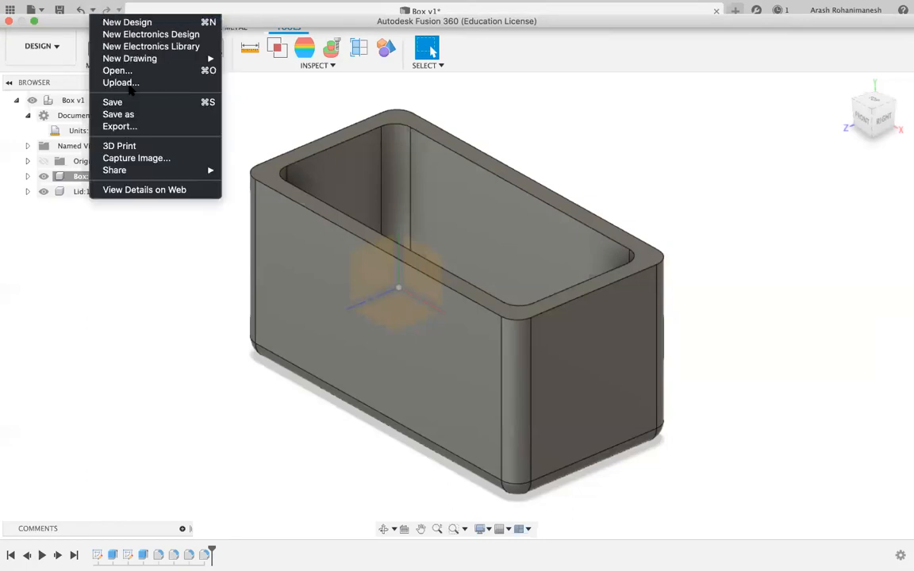
click(116, 127)
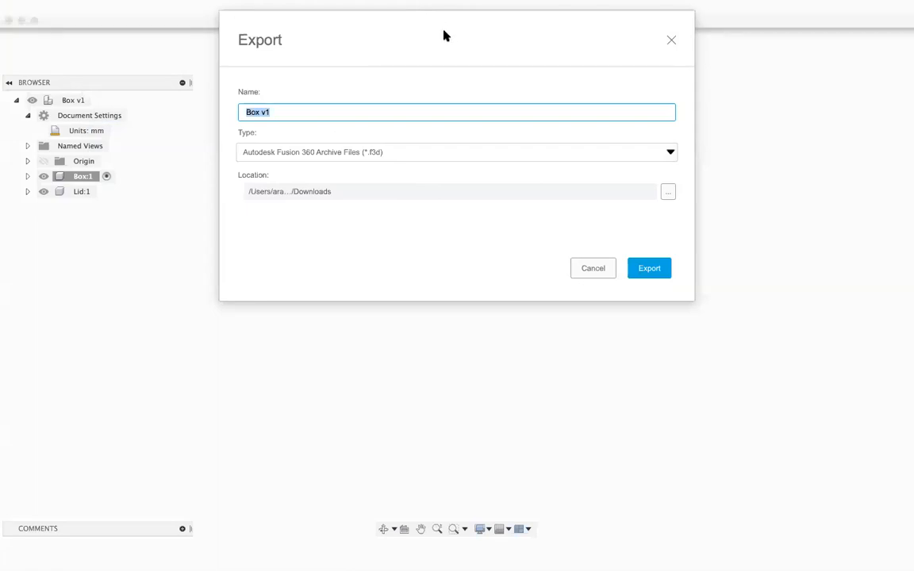
drag(447, 36, 433, 86)
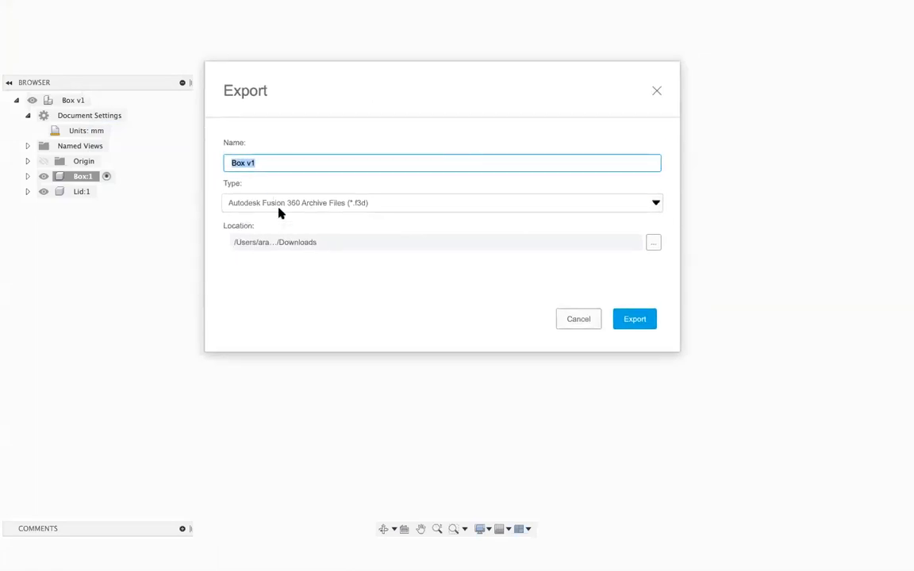
click(330, 206)
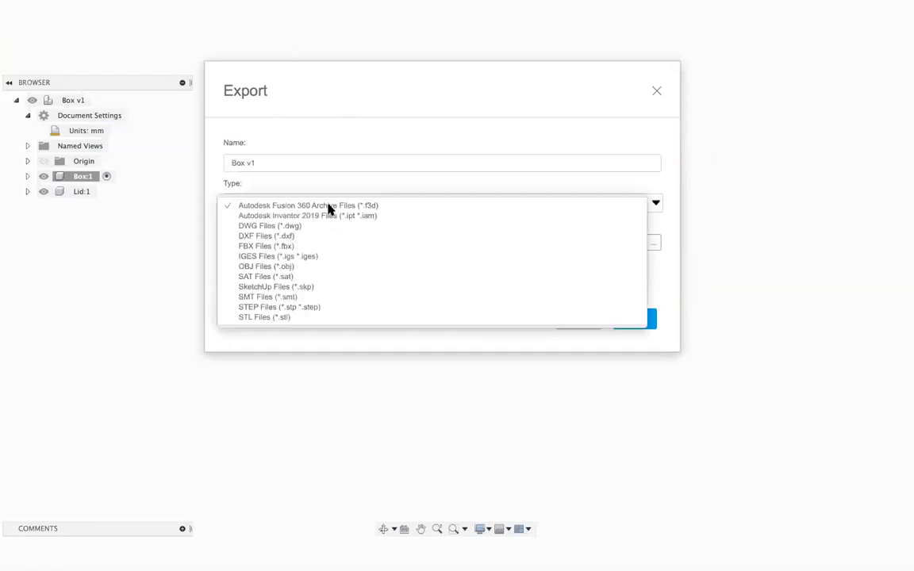
click(255, 317)
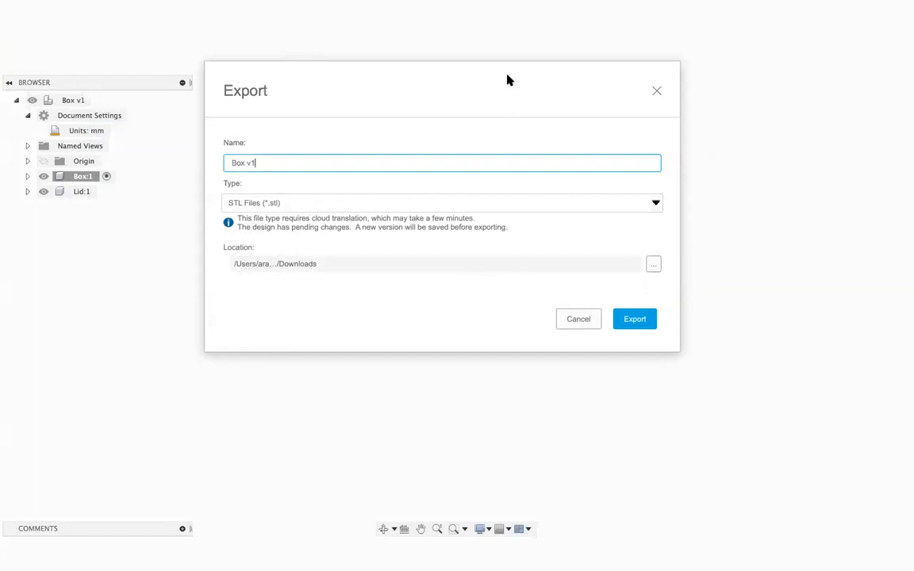
drag(506, 73, 436, 177)
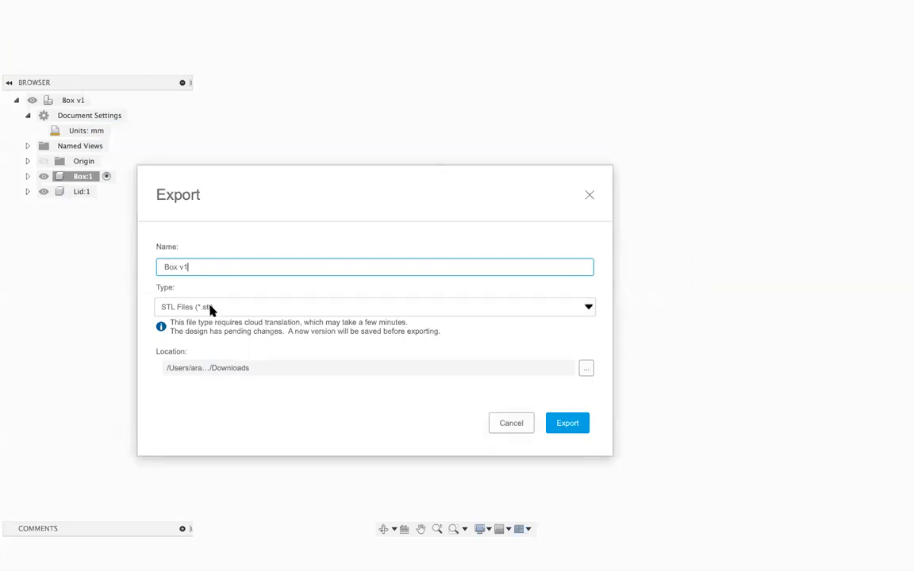
click(431, 308)
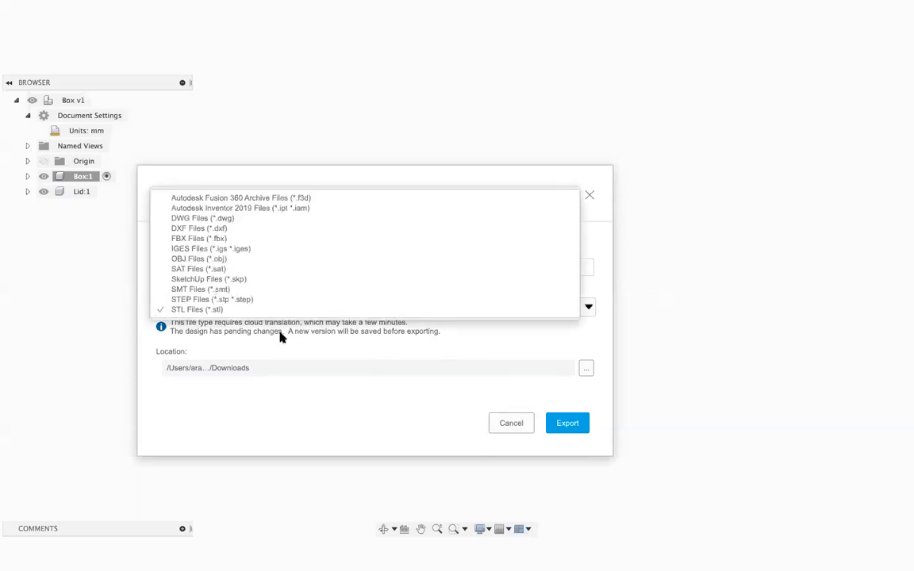
click(389, 445)
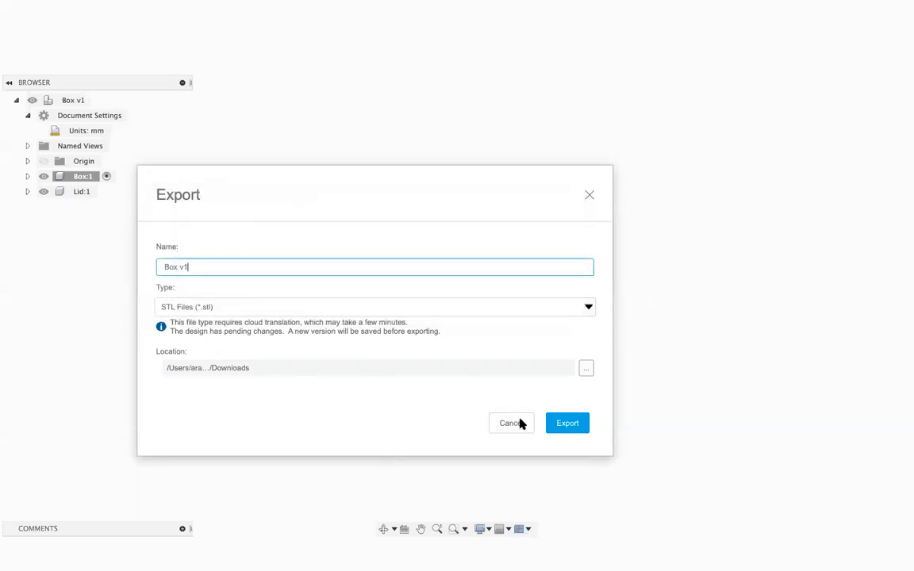
click(512, 423)
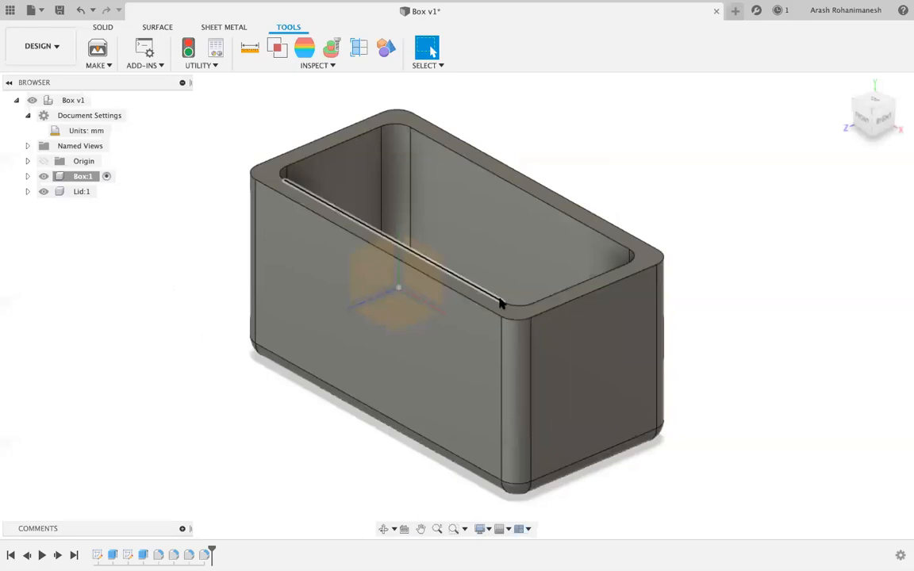